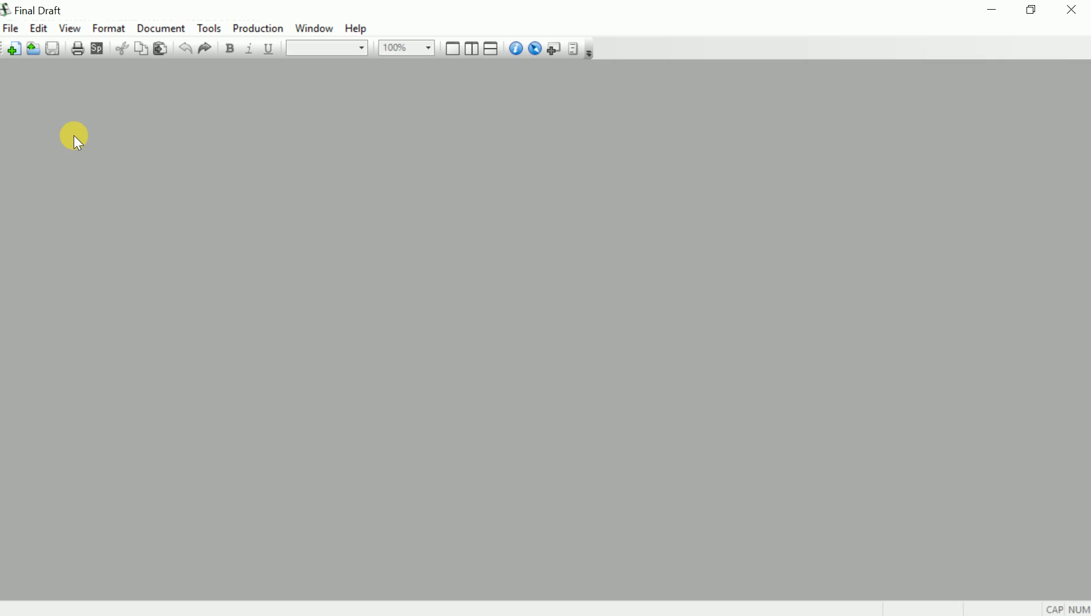
Create a new blank screenplay, Untitled Screenplay2, and reposition its window
left_click(13, 52)
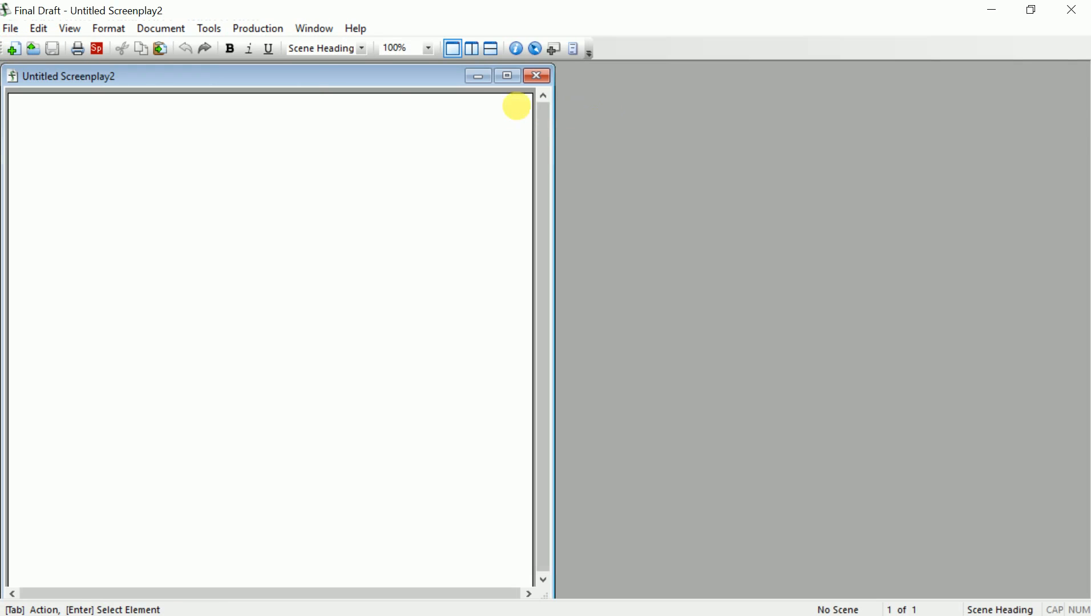
left_click_drag(372, 77, 505, 94)
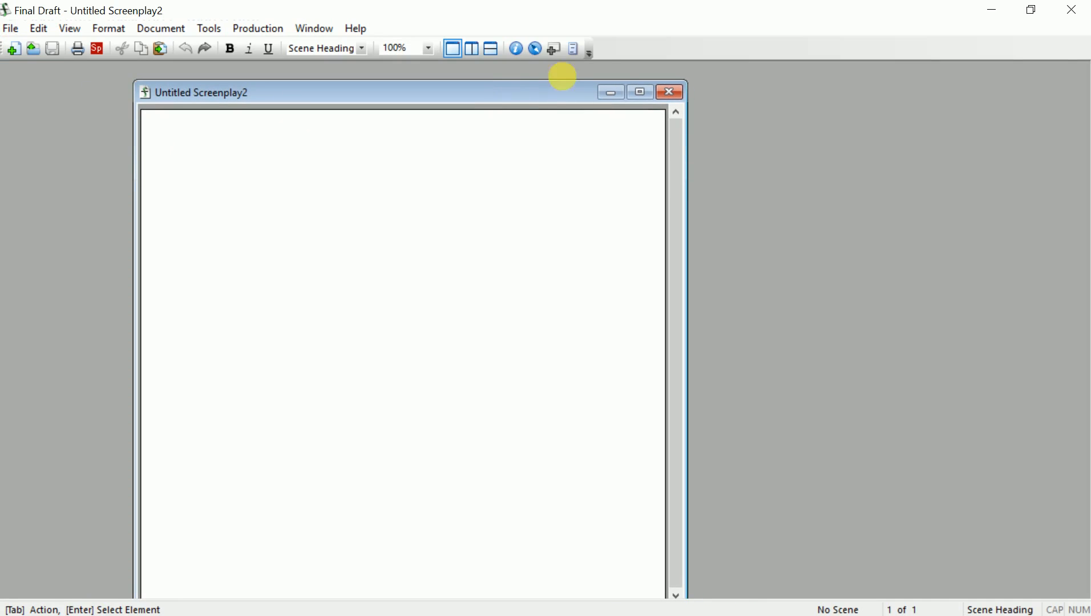
Set the title page's title to 'TALL, DARK & DANGEROUS'
left_click(574, 50)
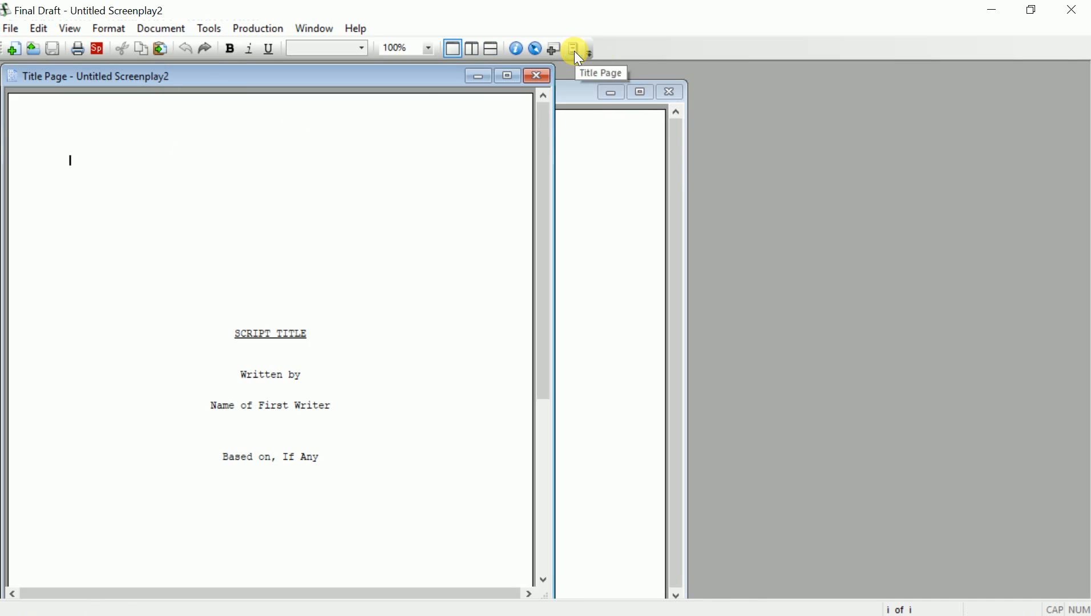
left_click_drag(420, 83, 580, 83)
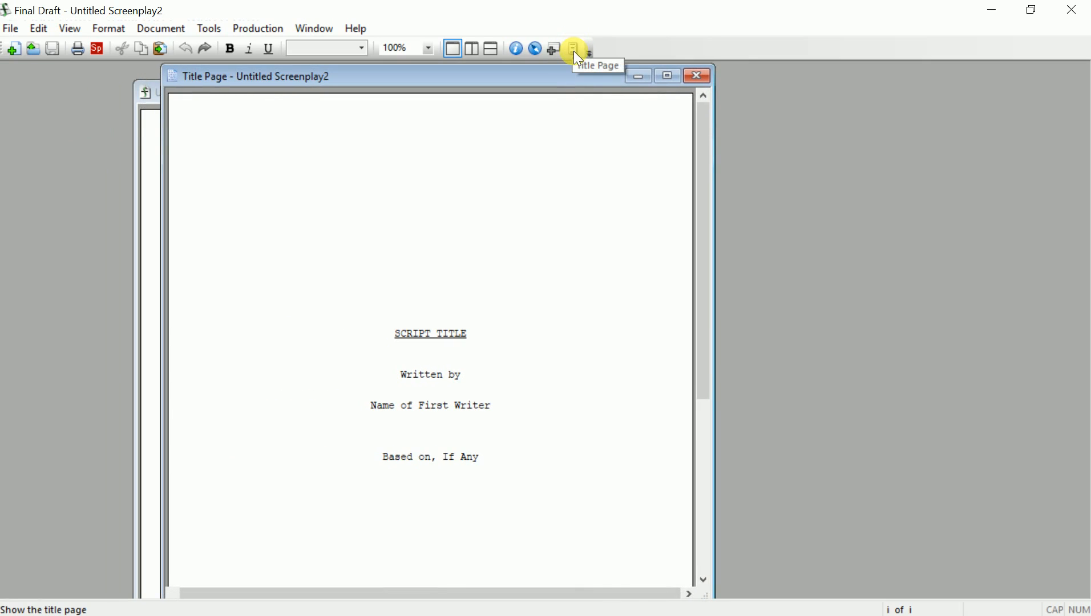
double_click(428, 335)
key("shift+End")
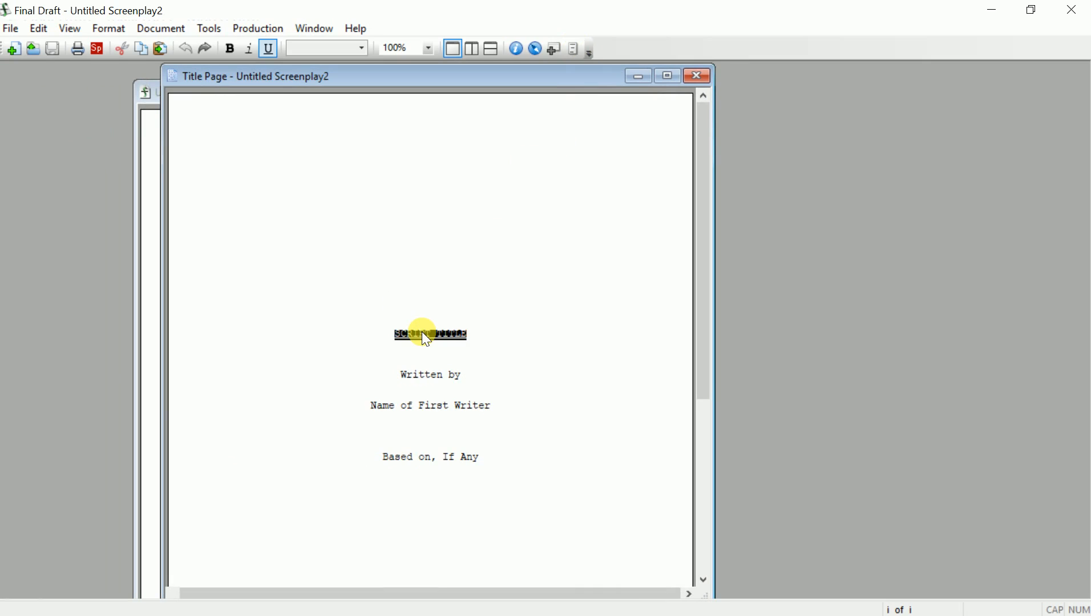
type("BRAVA & GL")
key("shift+Home")
key("BackSpace")
type("TALL, DARK & DANGEROUS")
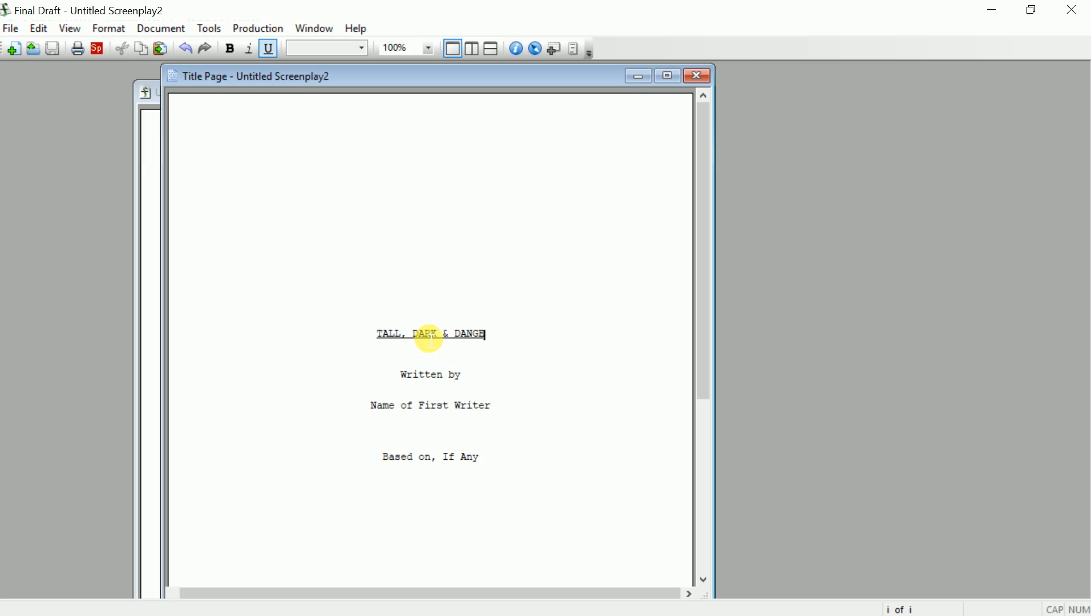
Fill in the writer's name and the credit 'Based on the book by ---'
key("Down")
key("Down")
key("Down")
key("Down")
key("Down")
key("Down")
key("Down")
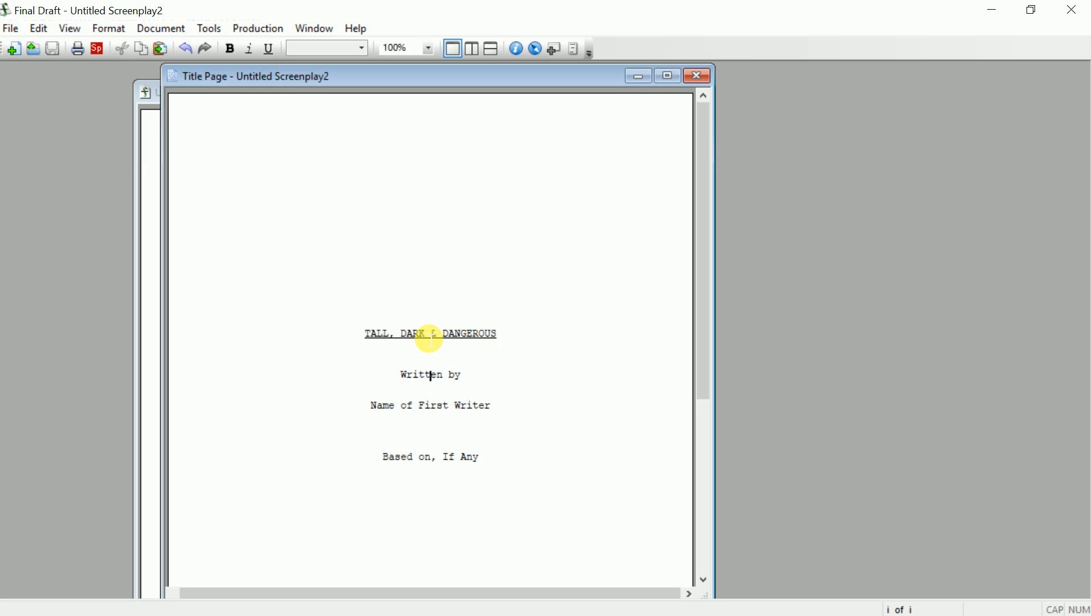
key("Home")
key("shift+End")
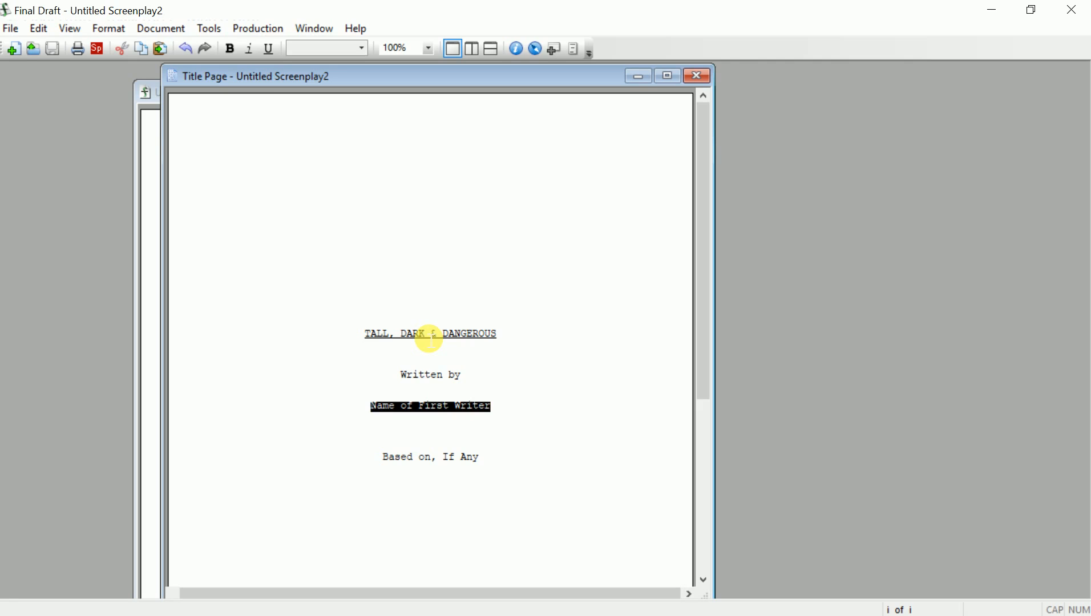
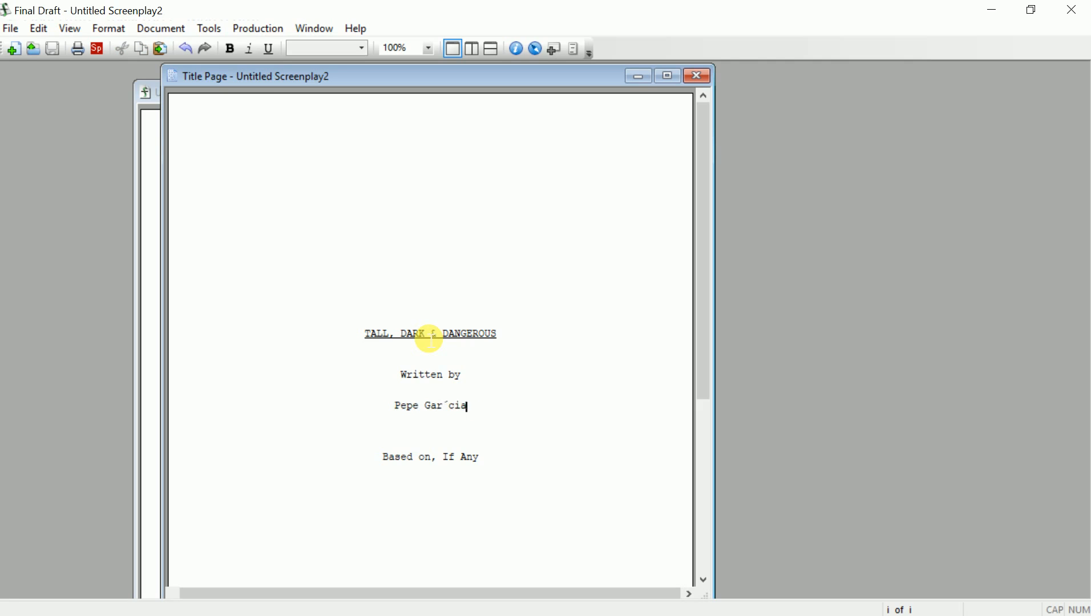
key("Return")
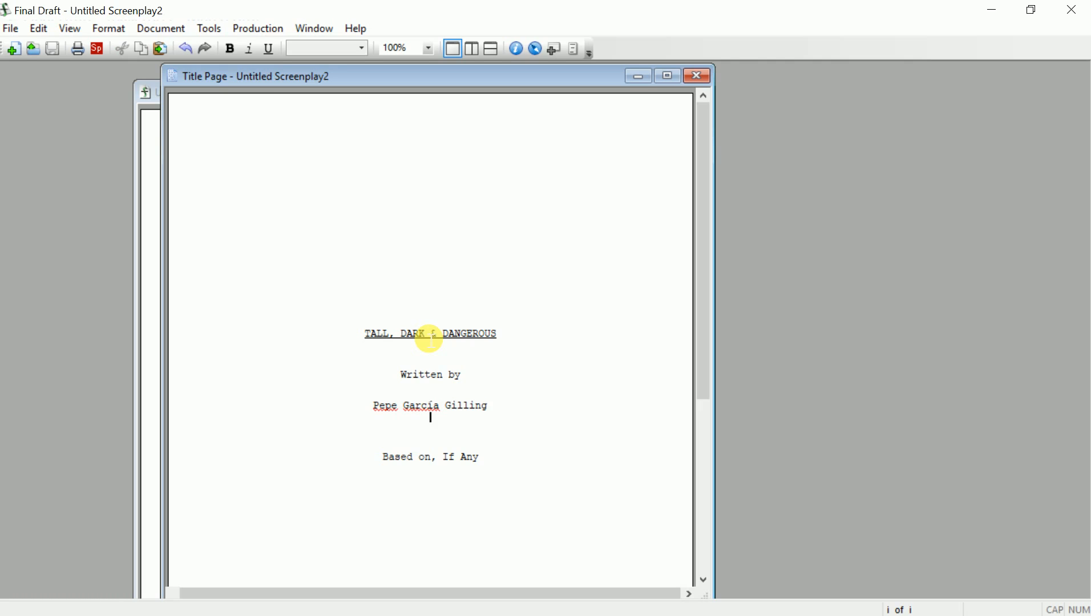
key("Down")
key("Down")
key("Down")
key("Down")
key("Home")
key("shift+End")
type("Based o")
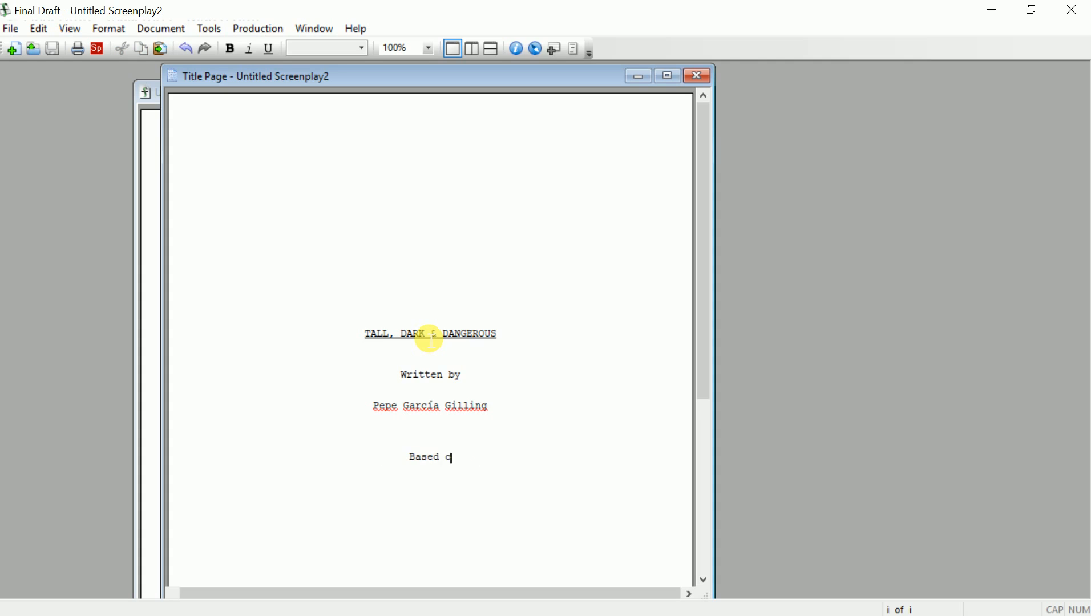
type("n the book by")
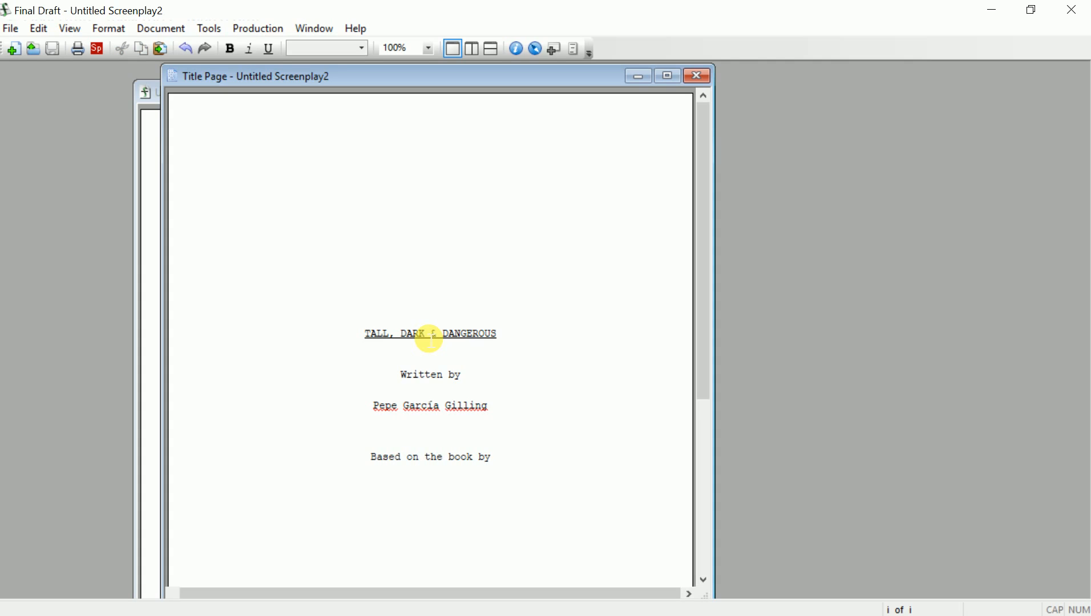
type(" ---")
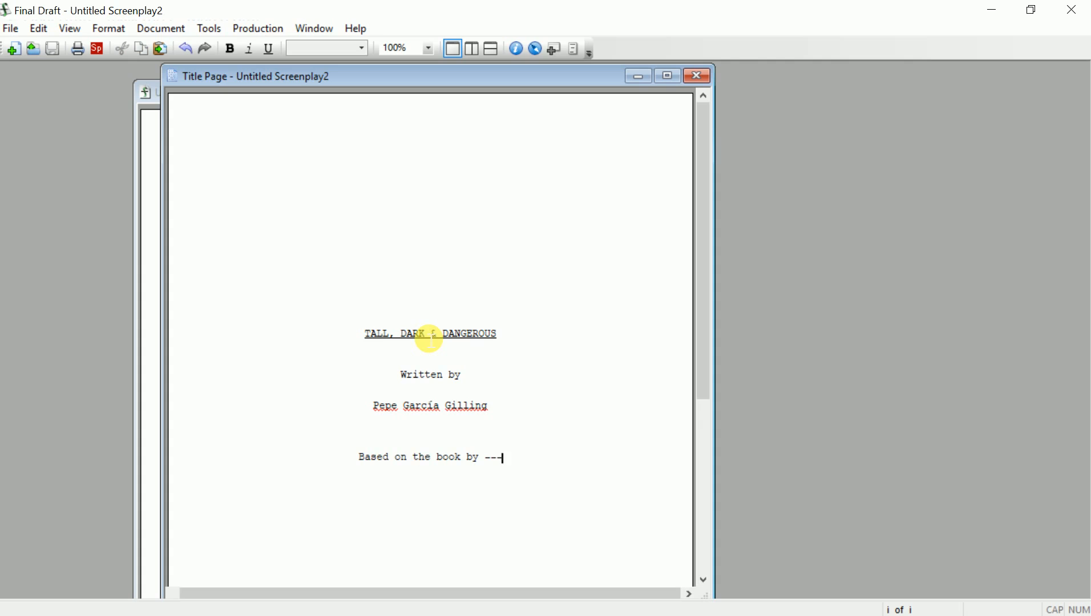
scroll(422, 336, "down", 5)
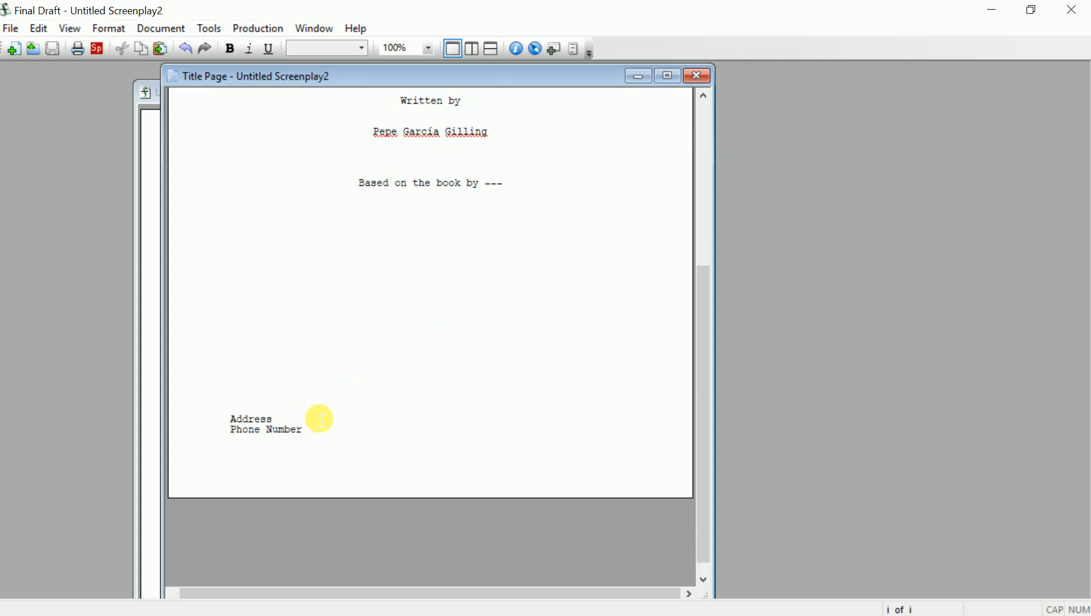
Replace the Address and Phone Number placeholders with the writer's e-mail address
left_click_drag(316, 436, 216, 423)
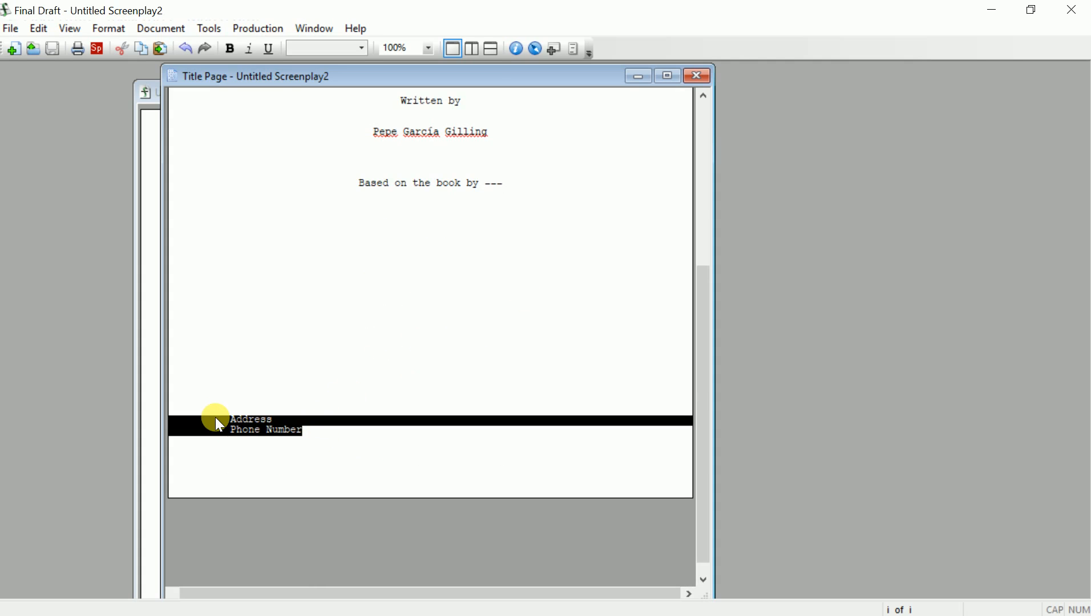
key("Delete")
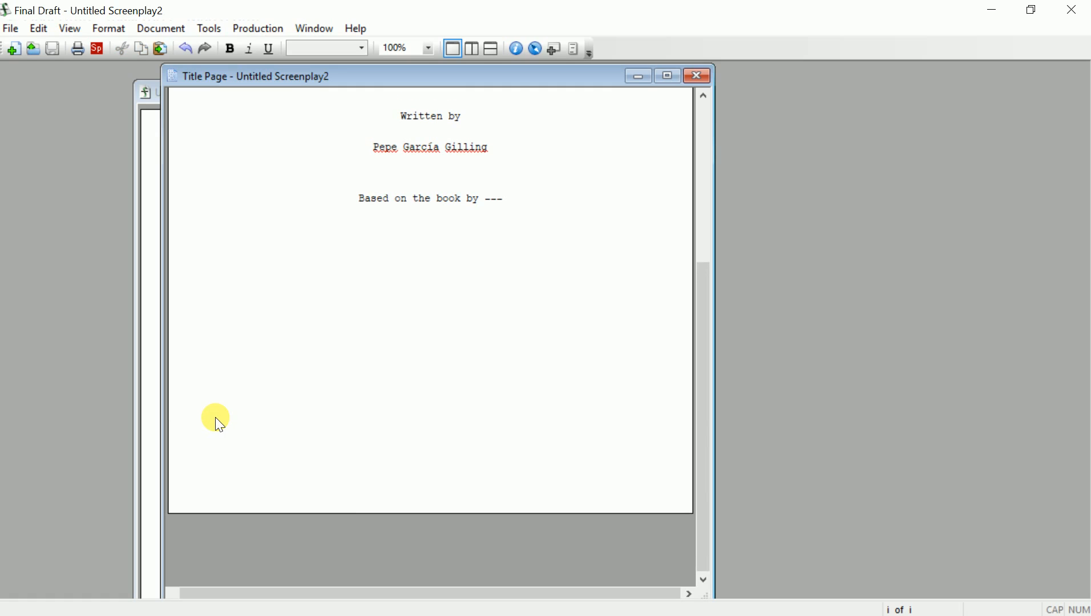
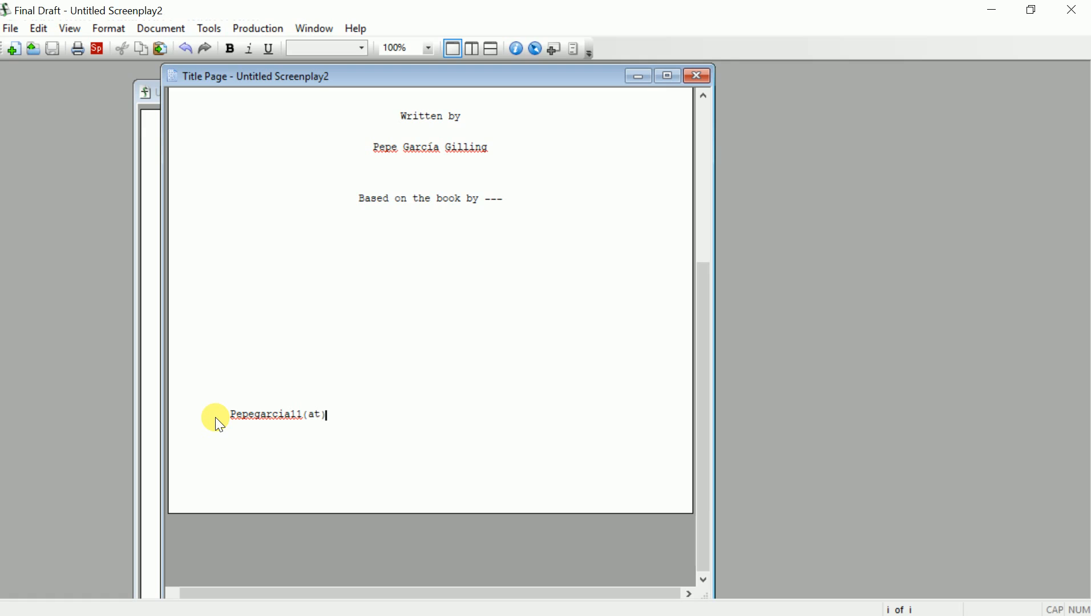
key("Return")
Add lines reading 'Phone or cellphone number', 'March 2018' and the writer's city and state
type("Phone c")
key("BackSpace")
type("or cellp")
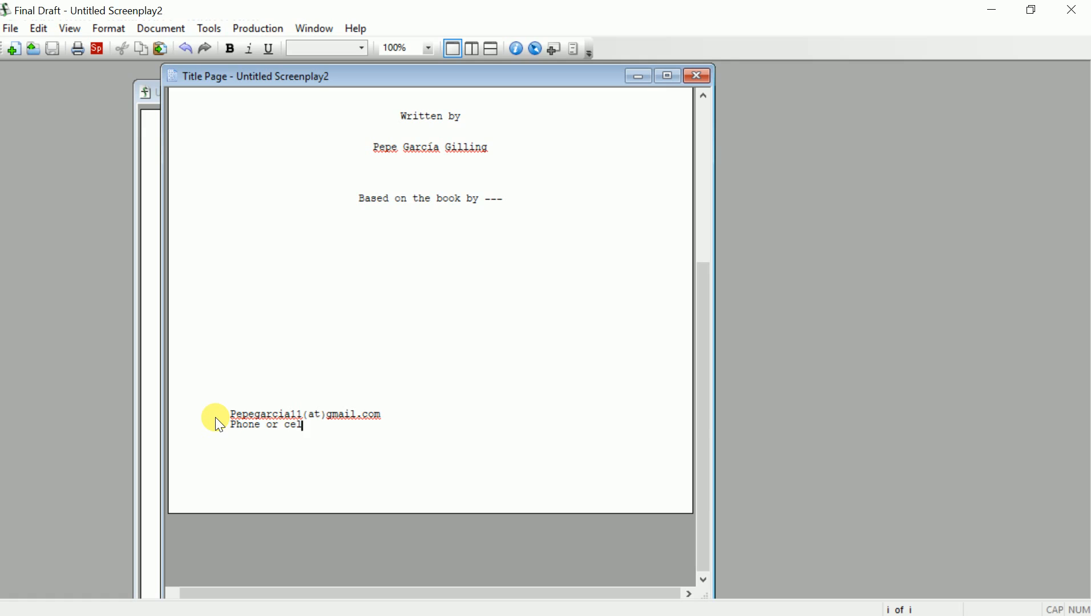
type("hone nyumber")
key("BackSpace")
key("BackSpace")
key("BackSpace")
key("BackSpace")
key("BackSpace")
key("BackSpace")
type("umber")
key("Return")
type("March ")
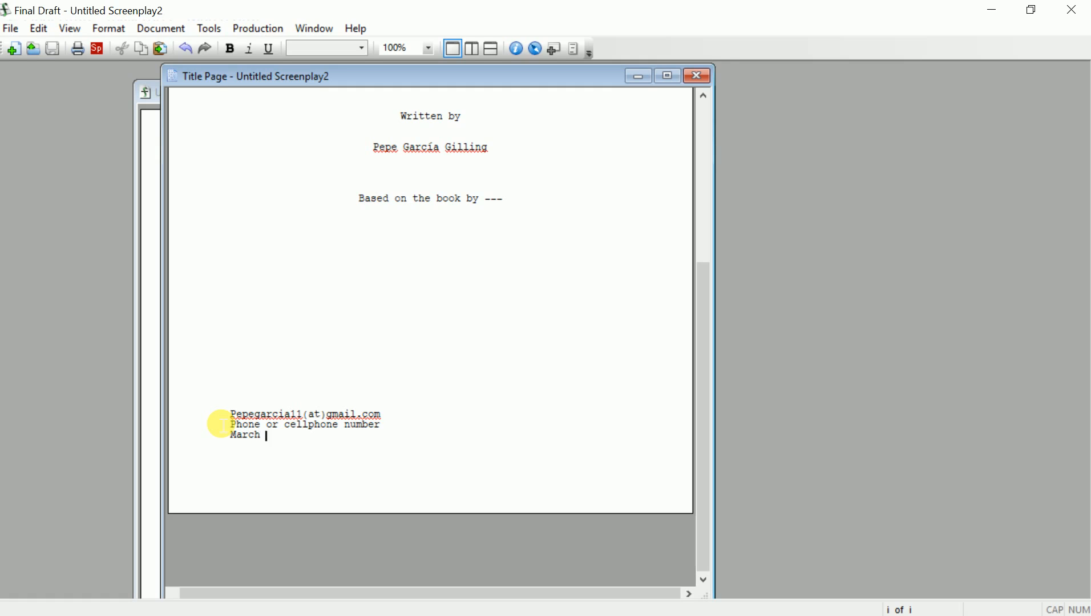
type("2018")
key("Return")
type("Edinburg, TX")
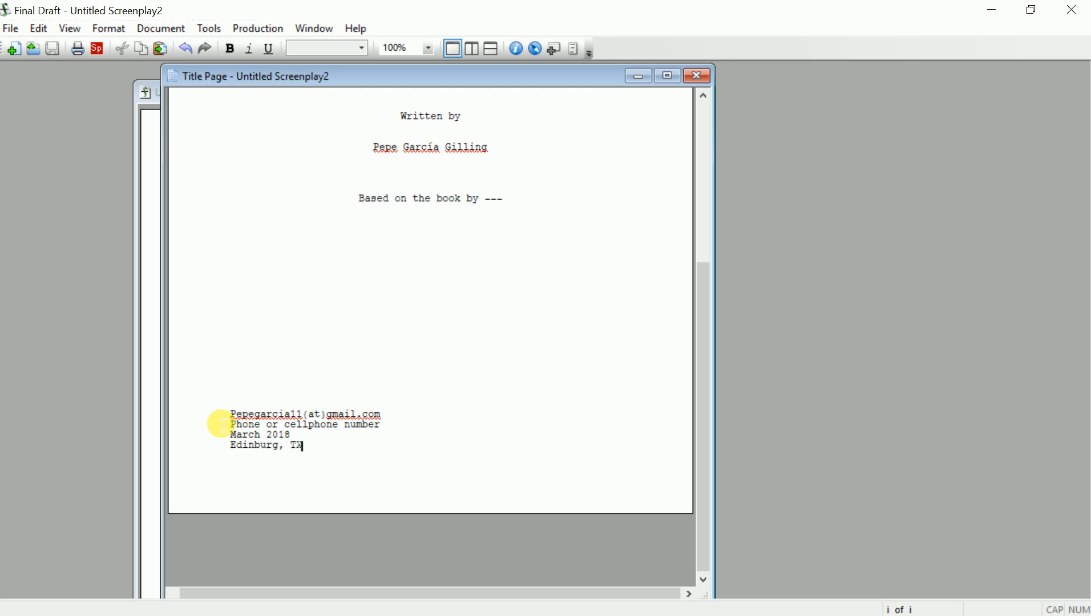
scroll(401, 386, "up", 7)
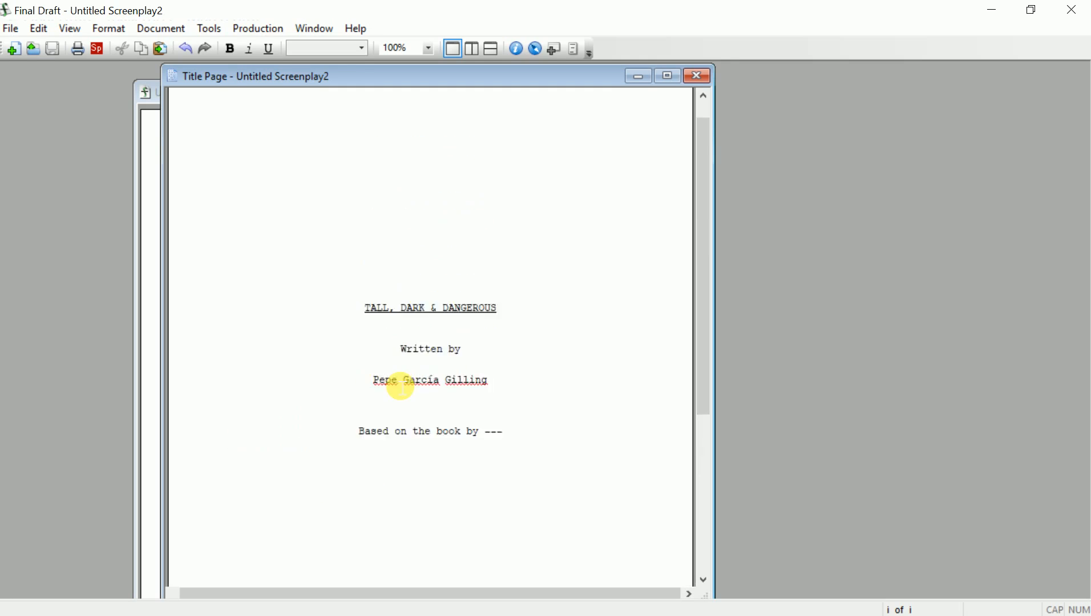
scroll(401, 387, "down", 6)
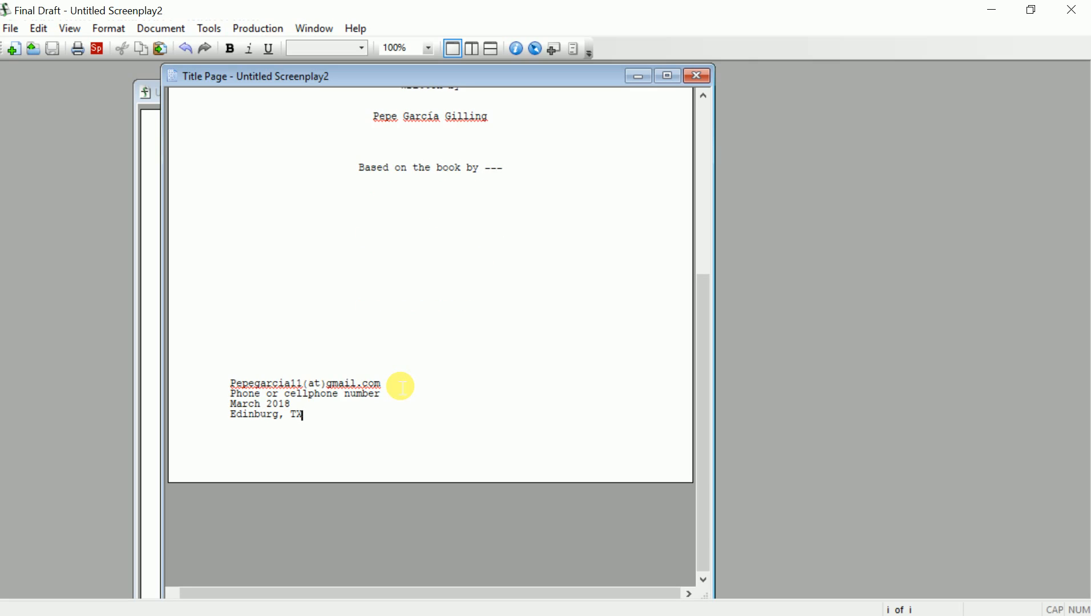
Close the title page and maximize the Untitled Screenplay2 script window
left_click(692, 77)
left_click(576, 49)
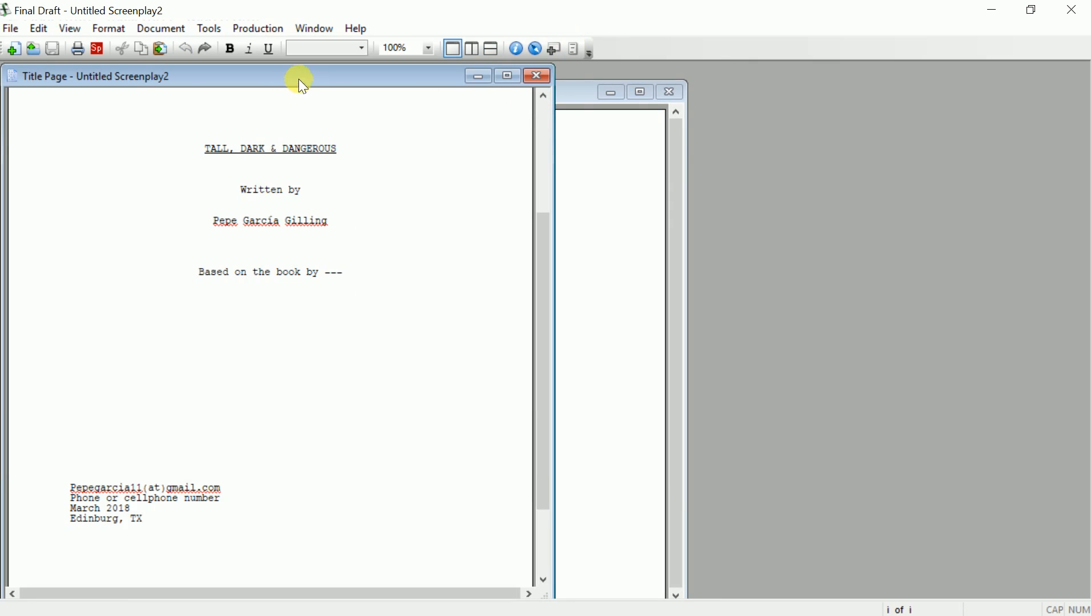
left_click_drag(299, 78, 586, 144)
left_click(832, 139)
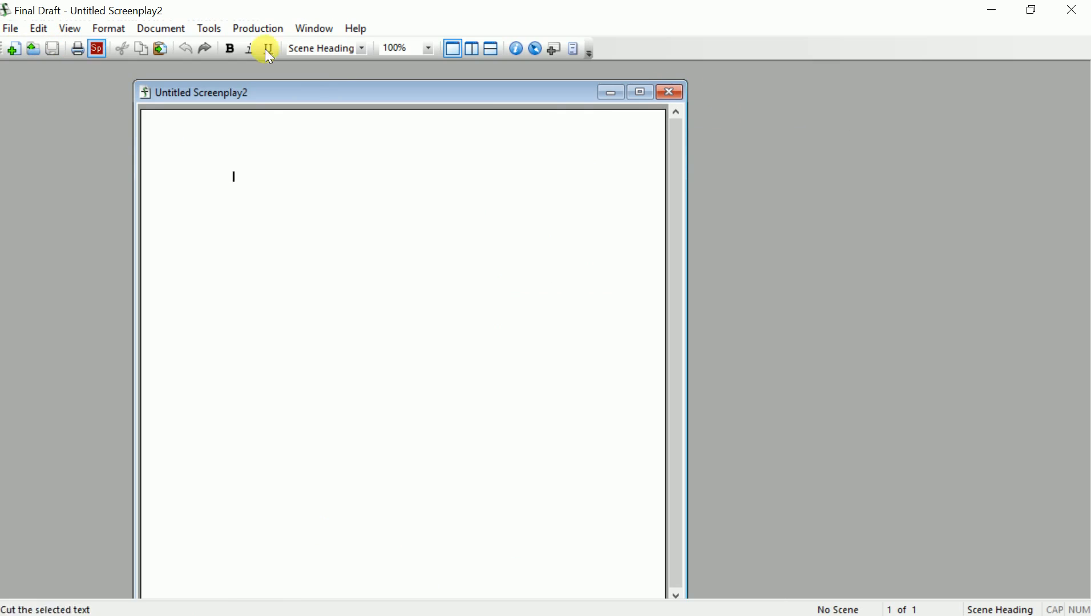
left_click(638, 93)
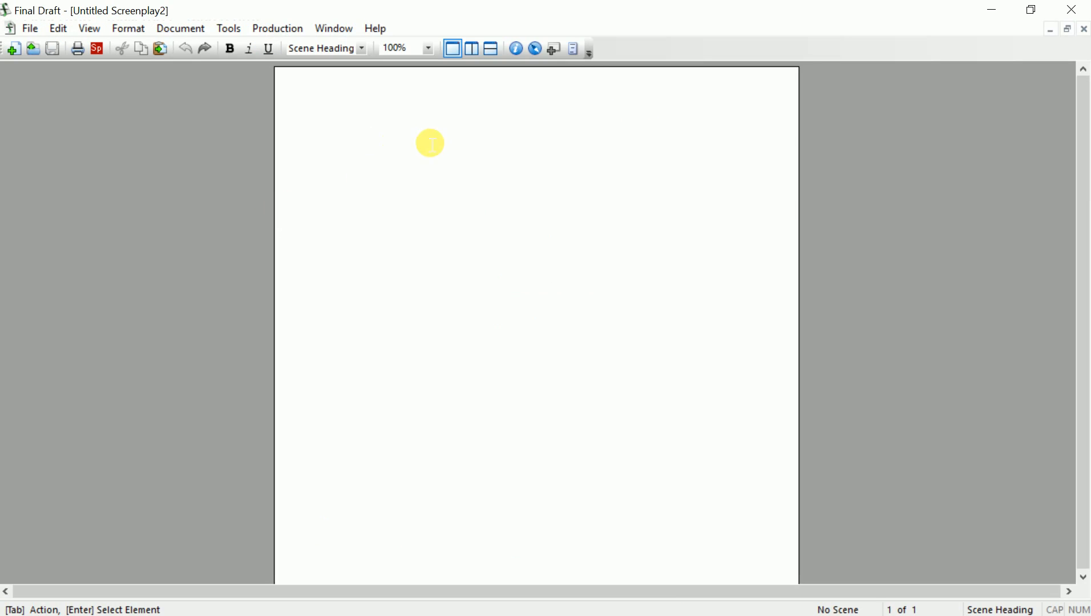
key("ctrl")
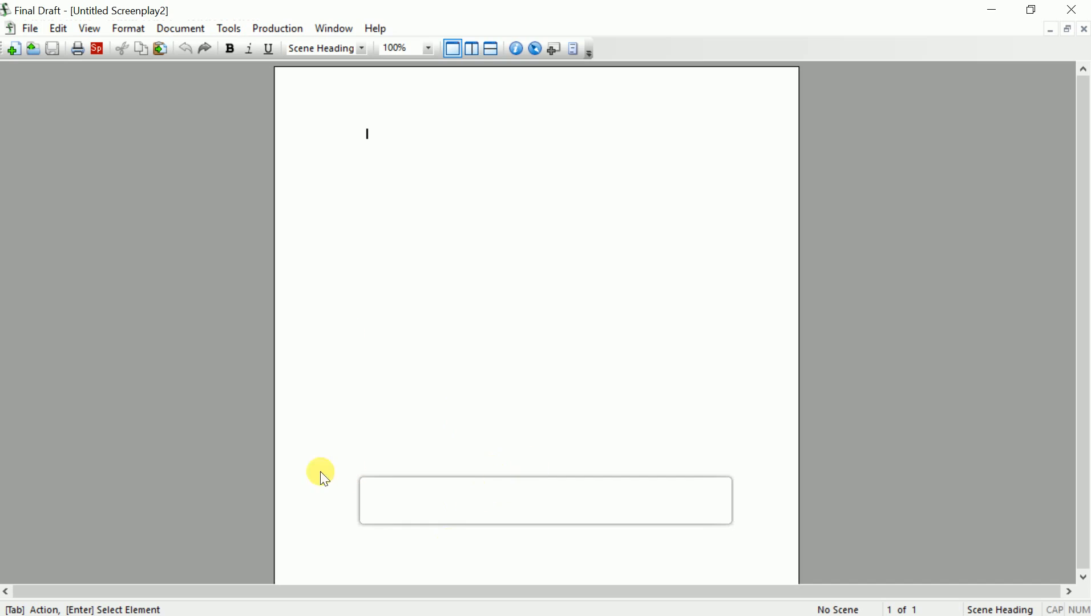
key("ctrl")
Choose Scene Heading as the element type for the script's first line
key("Return")
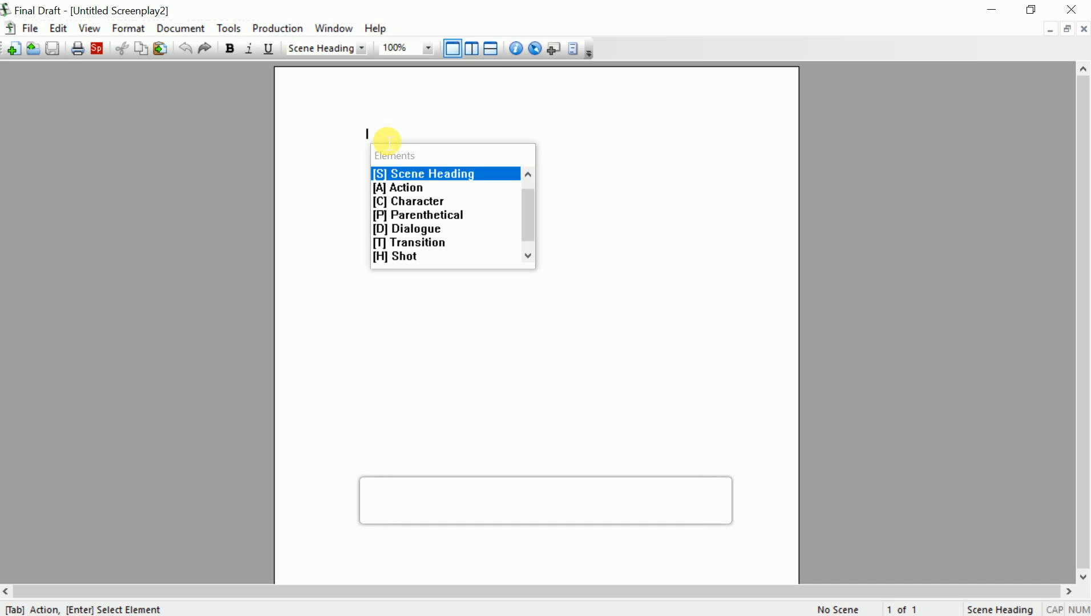
key("Down")
key("Down")
key("Down")
key("Down")
key("Down")
key("Down")
key("Down")
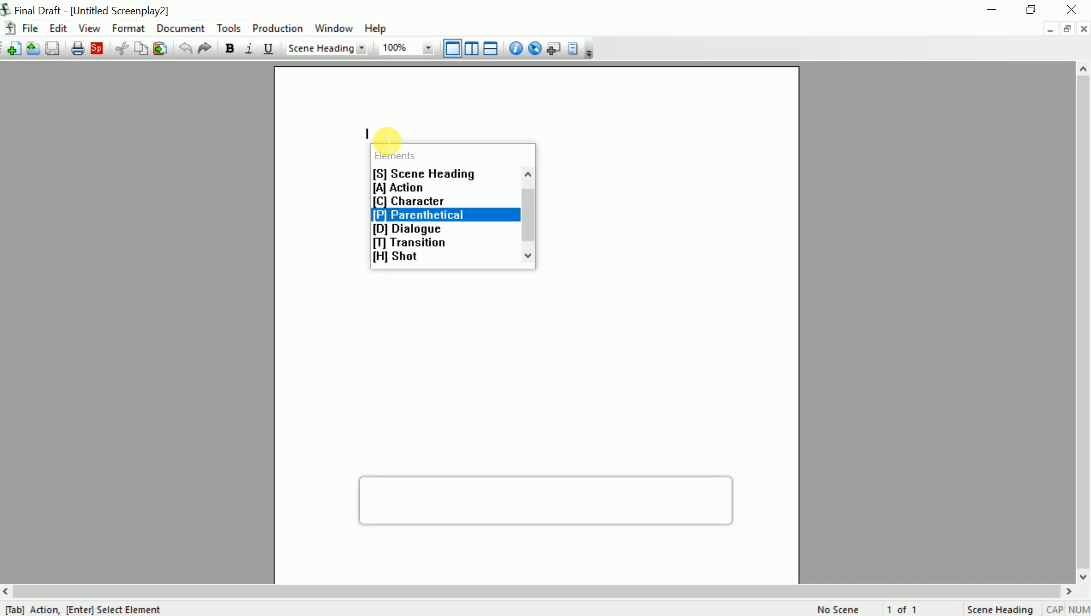
key("Up")
key("Up")
key("Up")
key("Up")
key("Up")
key("Up")
key("Up")
key("Up")
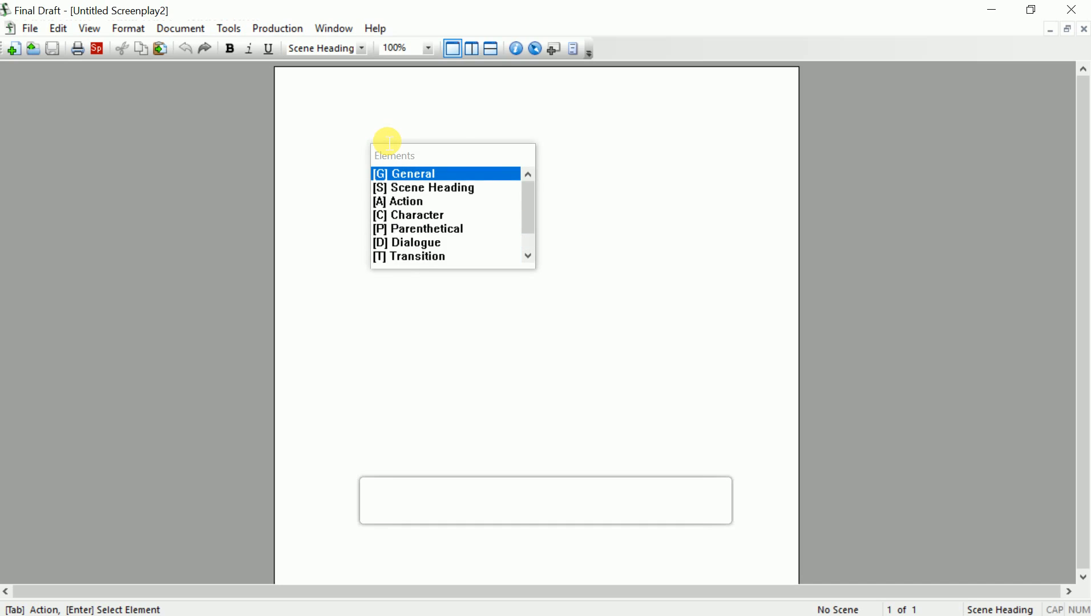
key("Down")
key("Return")
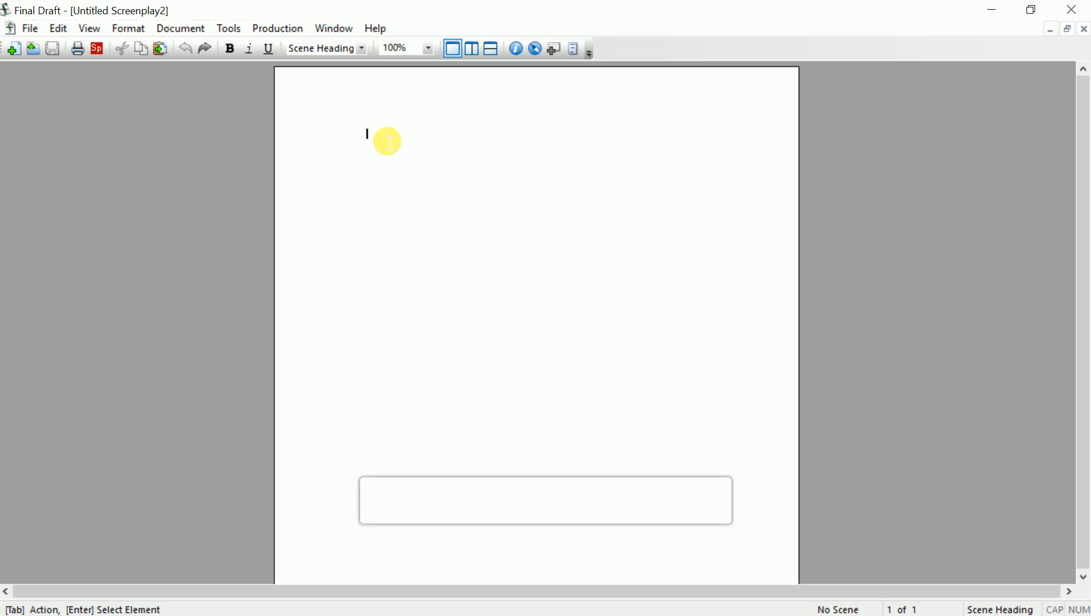
Clear the typed INT and pick EXT from the scene intro suggestions
type("INT.")
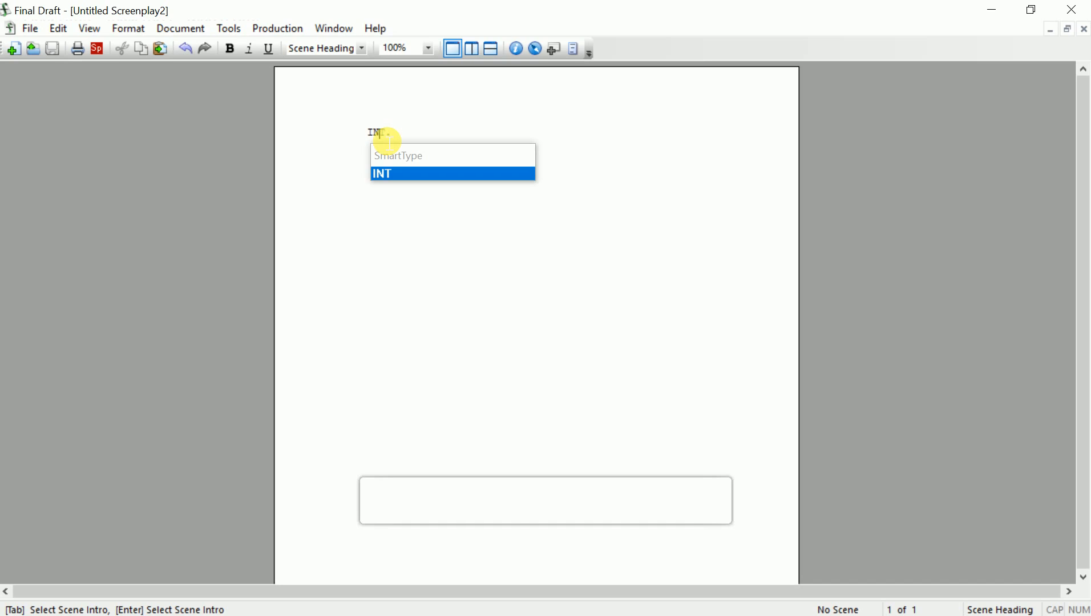
key("BackSpace")
key("BackSpace")
type("IN")
key("BackSpace")
key("BackSpace")
type("I")
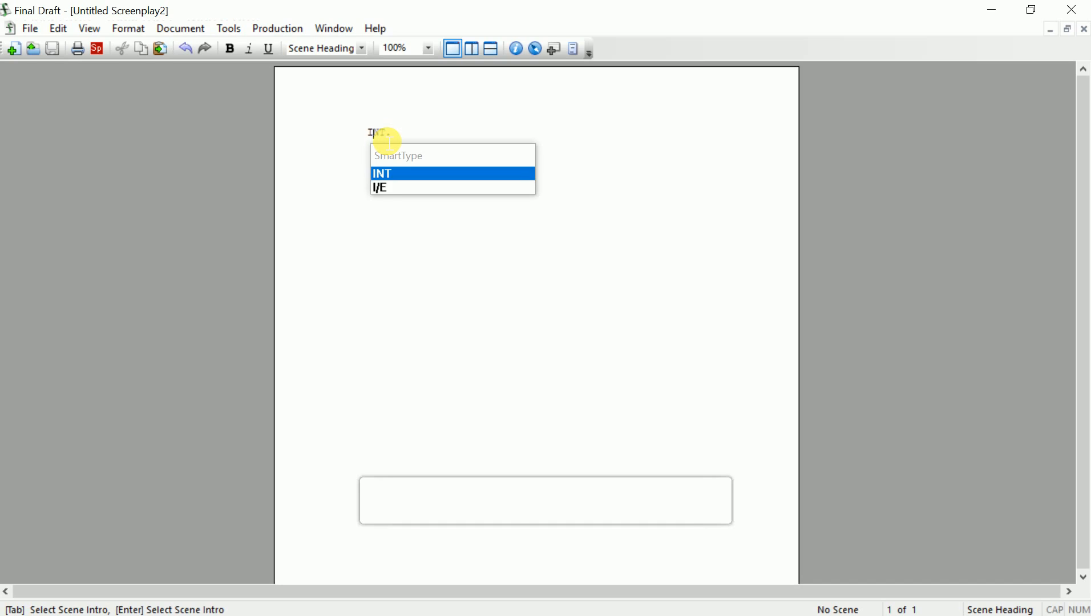
key("BackSpace")
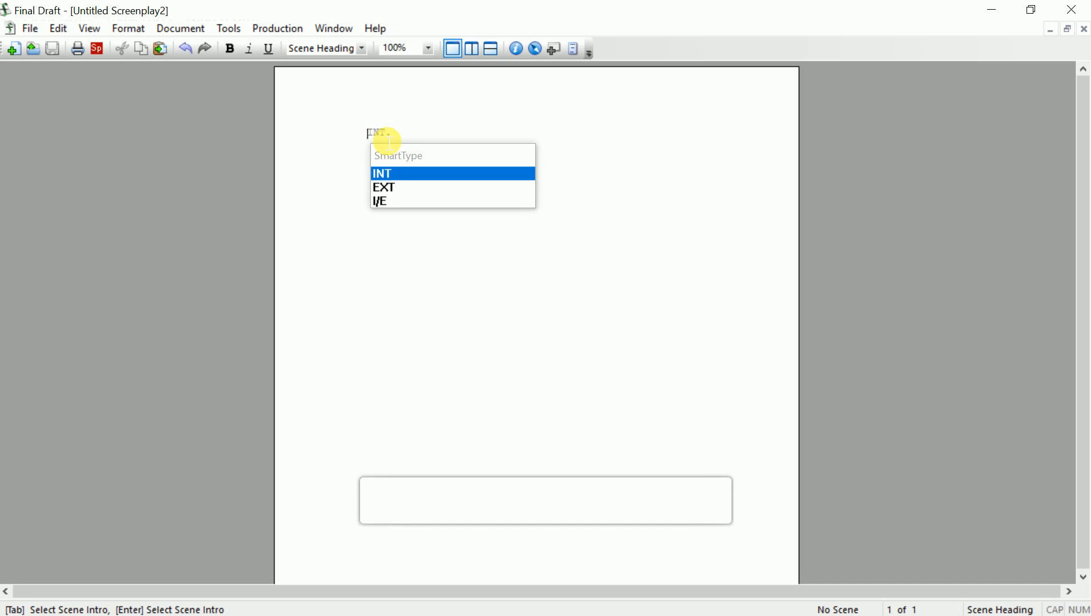
key("Down")
key("Down")
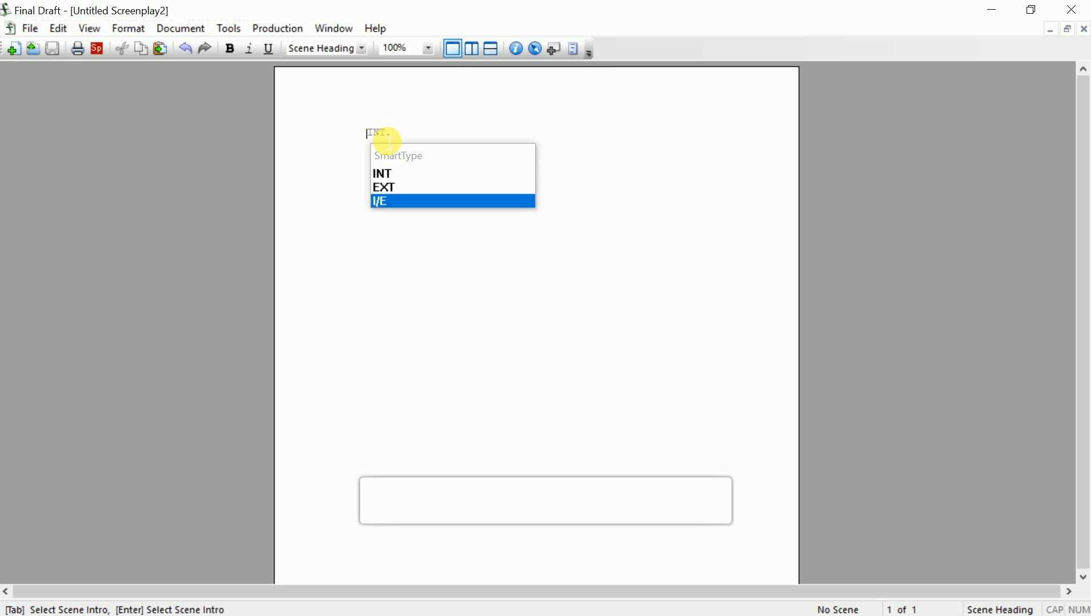
key("Up")
key("Up")
key("Down")
key("Down")
key("Up")
key("Down")
key("Up")
key("Up")
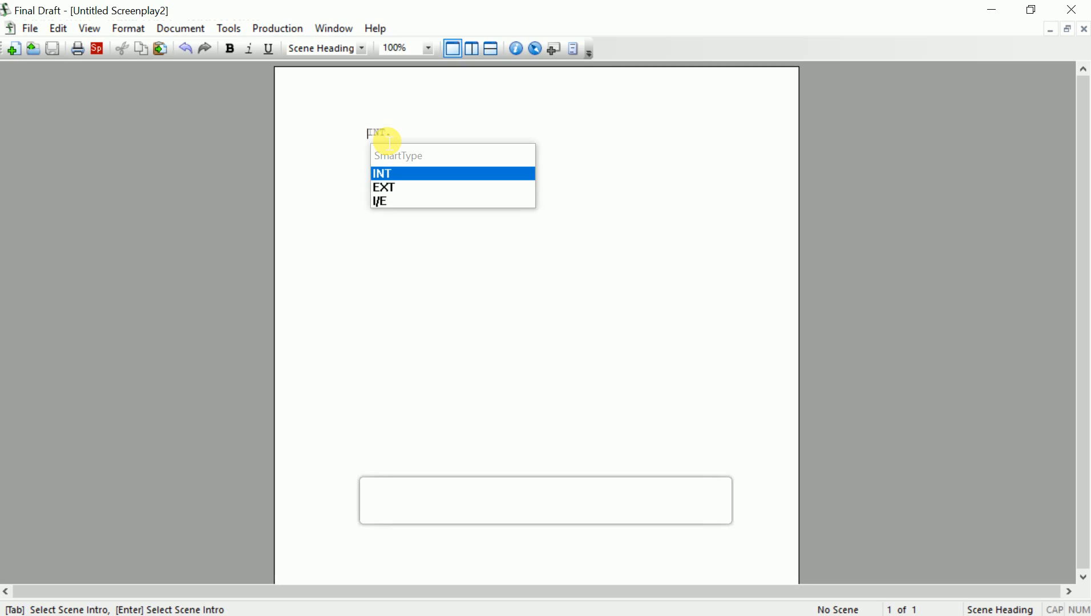
key("Down")
key("Down")
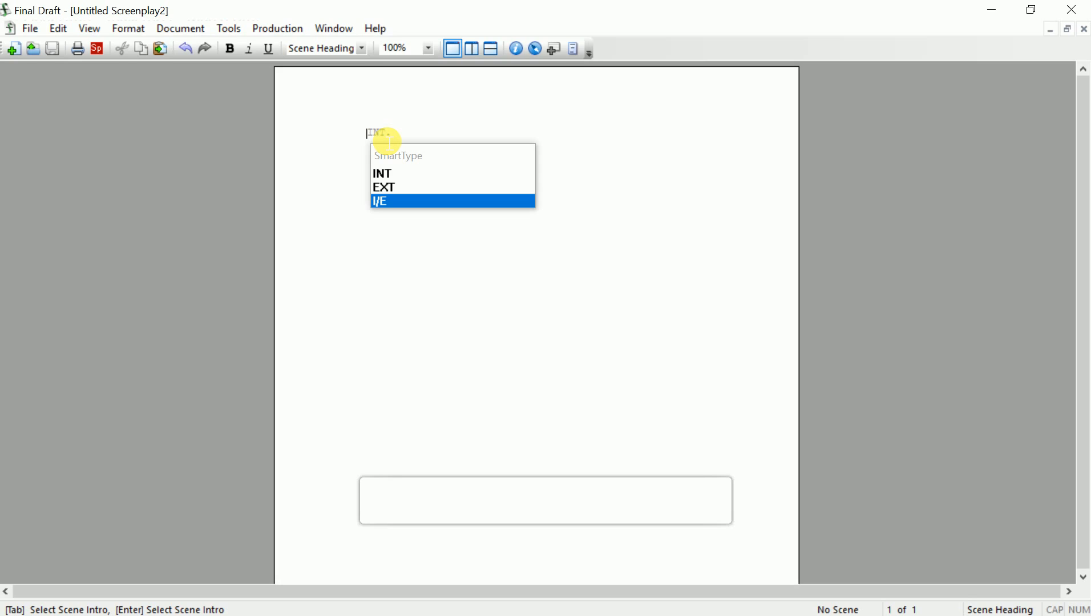
key("Up")
key("Return")
key("Return")
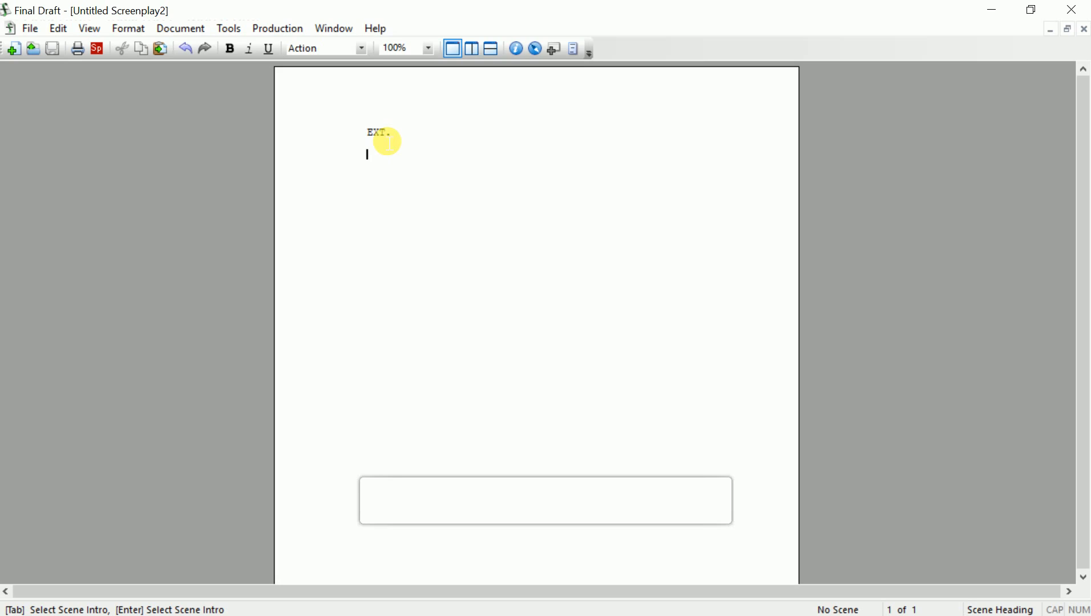
Complete the heading as EXT. ELIZABETH STREET - DAY and start an action line
key("BackSpace")
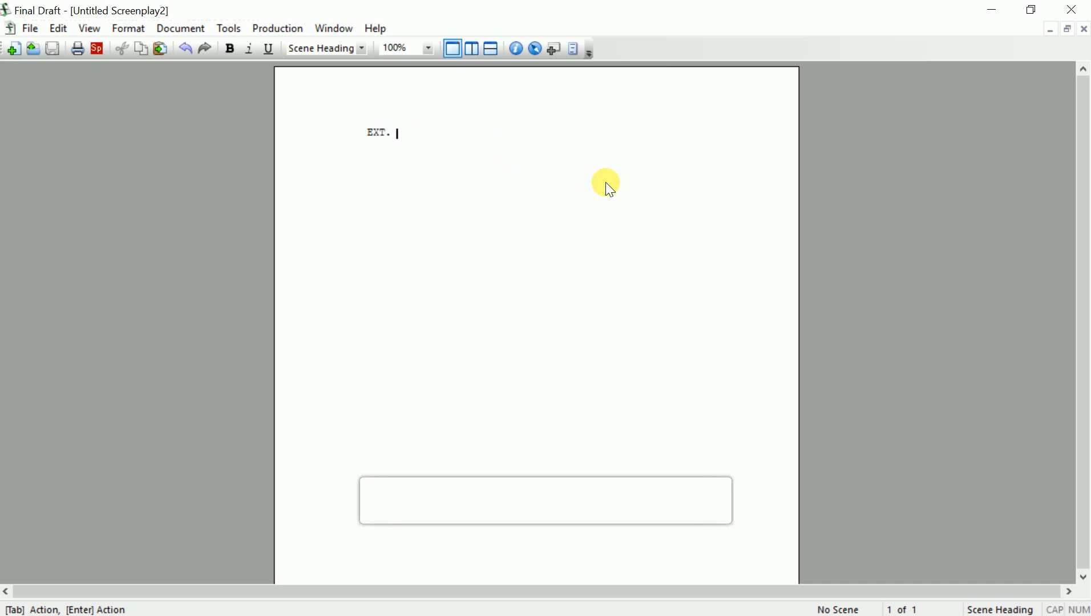
type("STRE")
key("BackSpace")
key("BackSpace")
key("BackSpace")
key("BackSpace")
type("ELIZABETH STREET ")
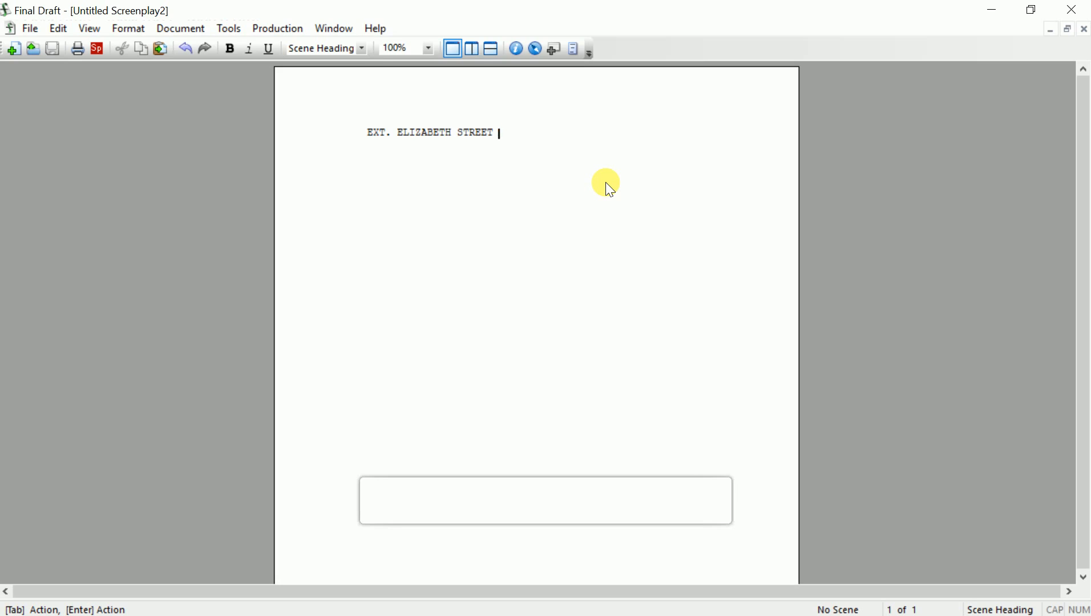
type("- DAY")
key("BackSpace")
key("BackSpace")
key("BackSpace")
type("MOR")
key("BackSpace")
key("BackSpace")
key("BackSpace")
type("EARLY")
key("BackSpace")
key("BackSpace")
key("BackSpace")
key("BackSpace")
key("BackSpace")
type("NO")
key("BackSpace")
key("BackSpace")
type("DAY")
key("Return")
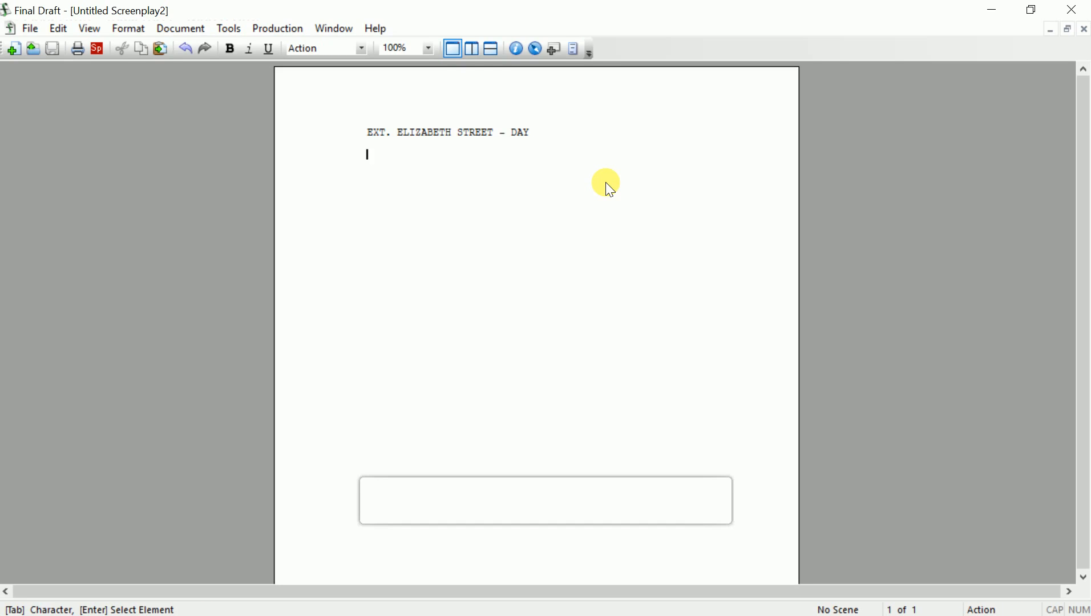
Write the Brownsville sunrise action about the stranger approaching, correcting 'camerea' to 'camera'
type("The ")
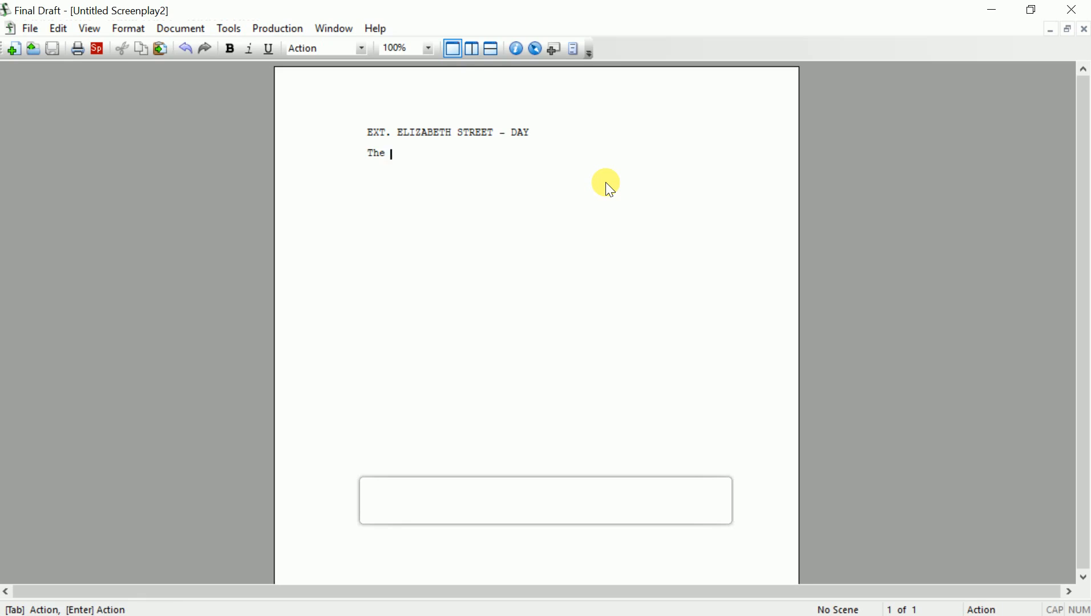
type("sun rises over the streets of Browns")
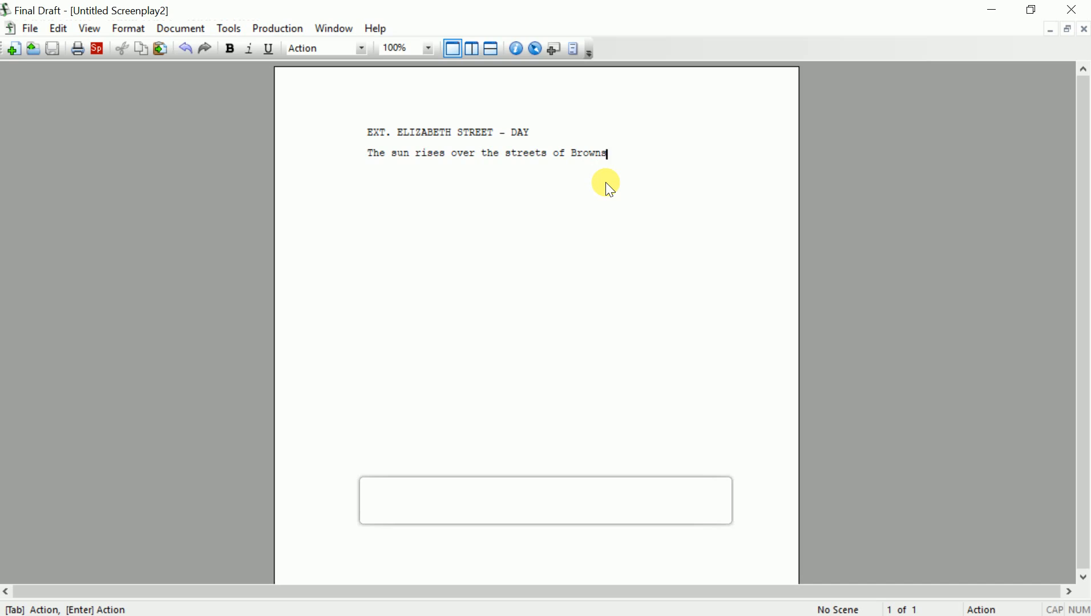
type("ville as we see a tall,")
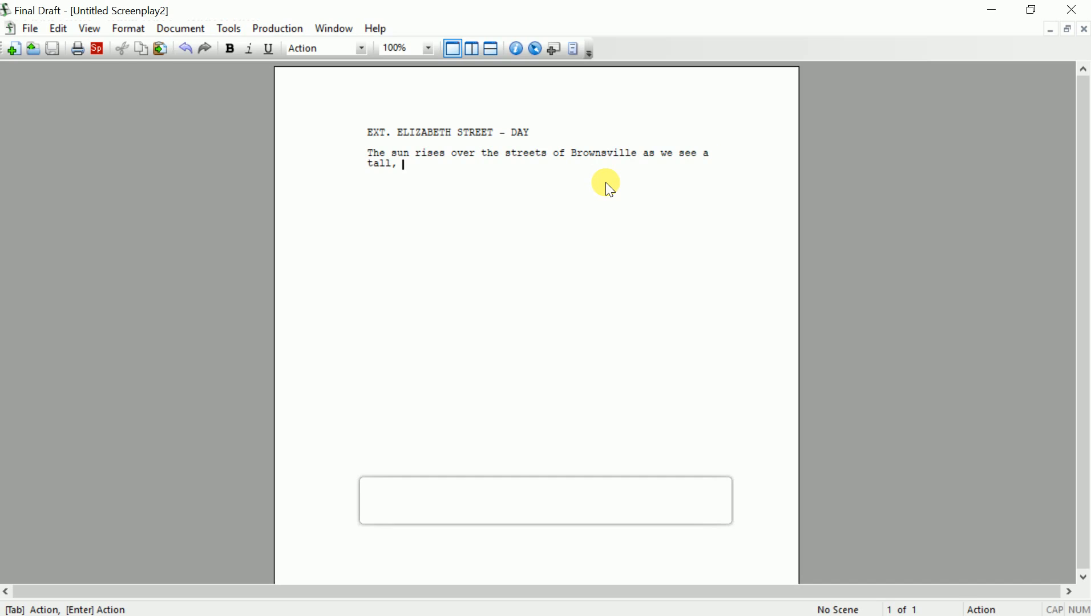
key("BackSpace")
key("BackSpace")
type("man walk up the road.")
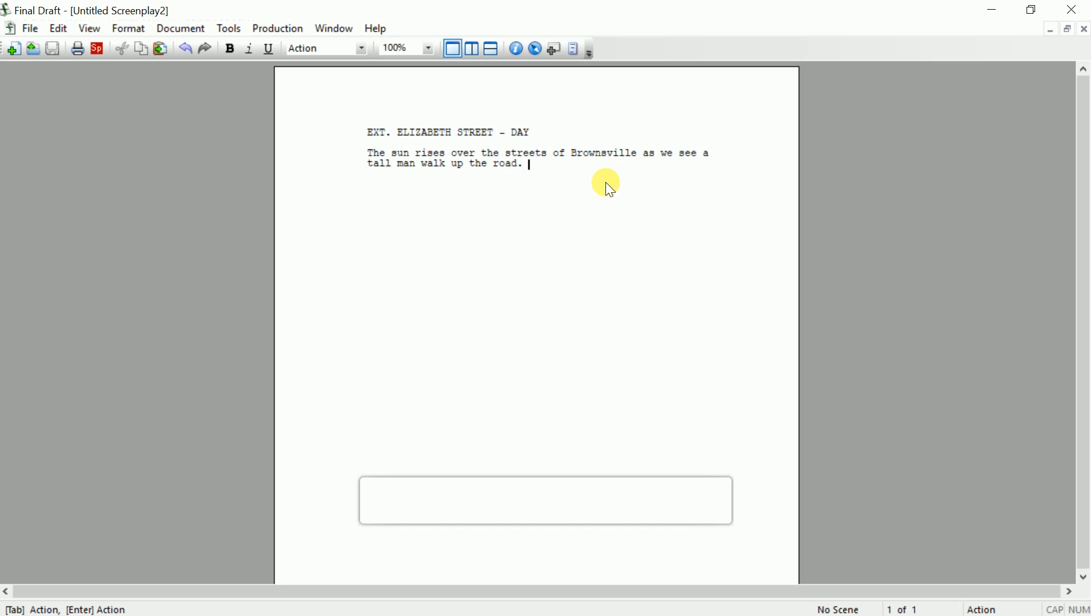
type("The streets are abandoned and ")
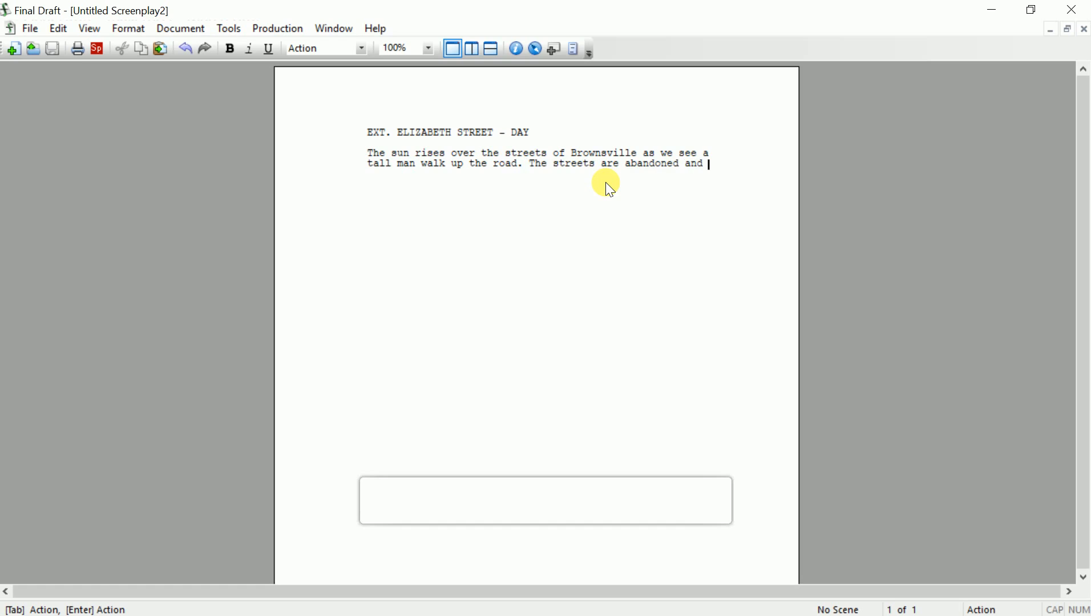
type("the sile")
type("nce ")
type("rules over")
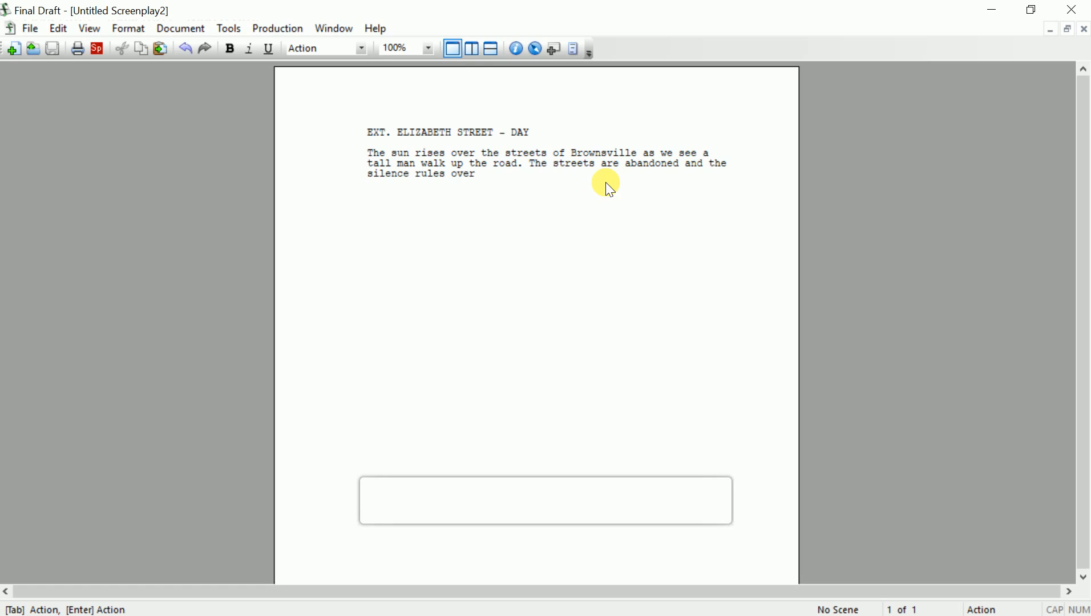
type(" the city.")
type("As the stranger approaches th")
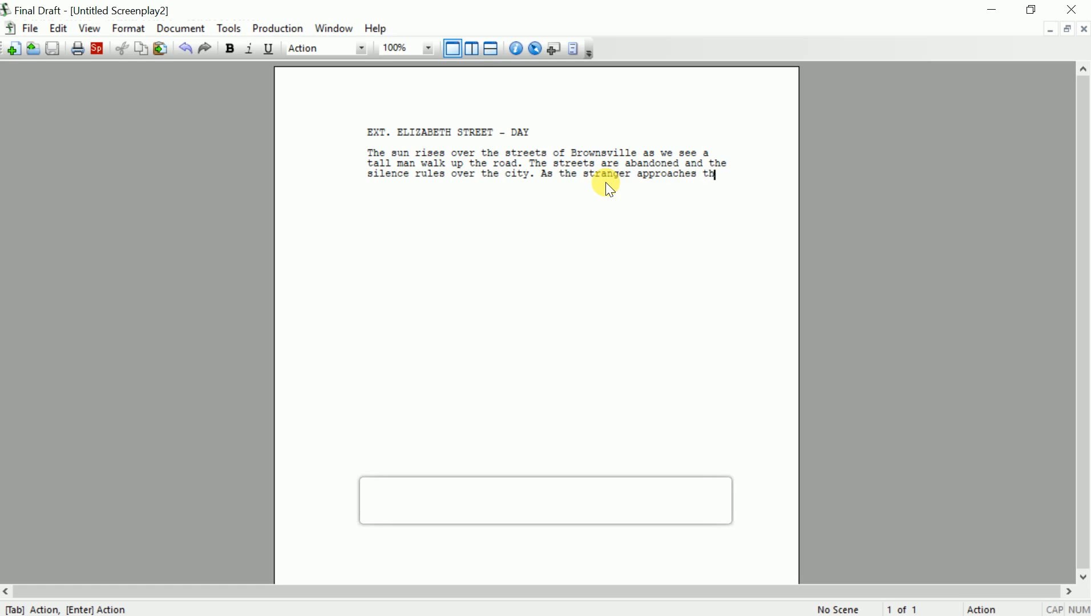
type("e camerea we get a better l")
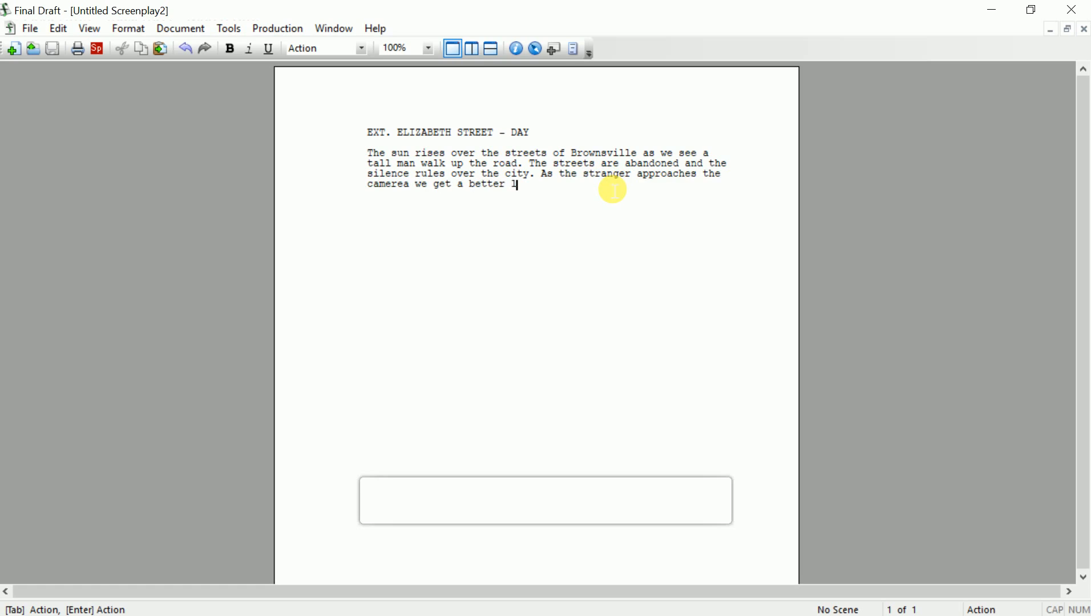
type("ook o")
type("t him.")
key("Home")
key("Right")
key("Right")
key("Right")
key("Right")
key("Right")
key("Right")
key("BackSpace")
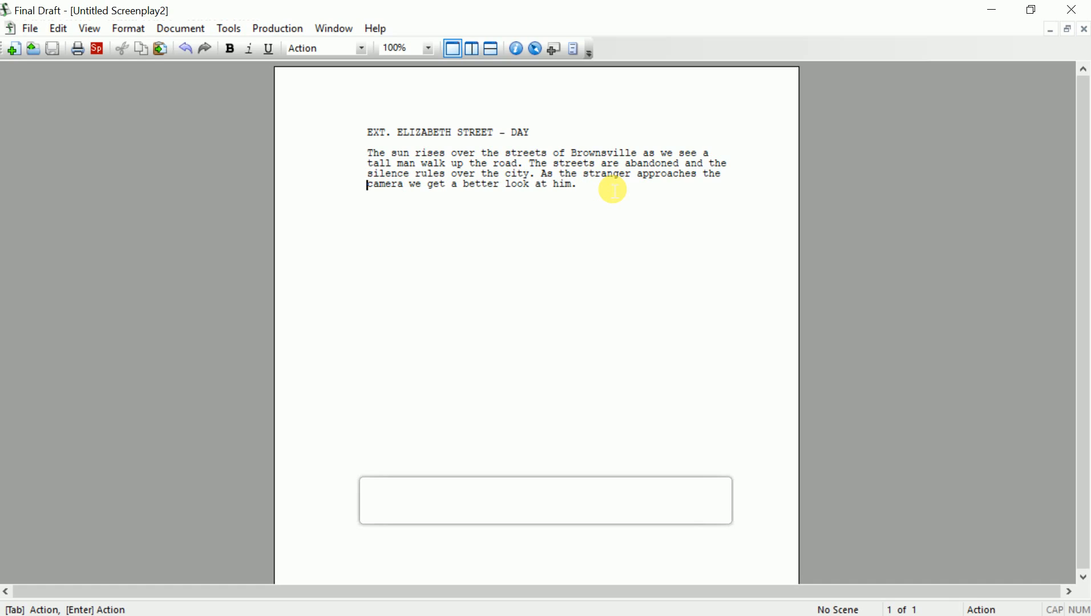
left_click(614, 190)
Start a new paragraph reading 'This is TOMMY (35).' followed by 'This is TOMMY, thirty'
type("jlk")
key("BackSpace")
key("BackSpace")
key("BackSpace")
key("Return")
type("This is TOMMY (35).")
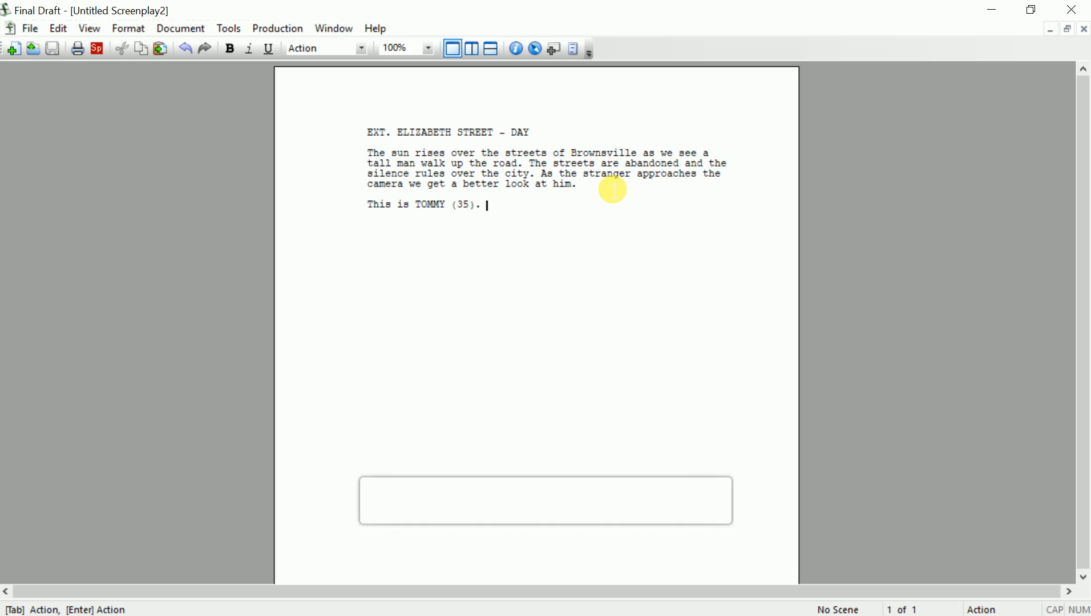
type("This is TOMMY, thirty")
Describe Tommy as thirty-five, with a dark presence, penetrating black eyes and a hateful face
key("BackSpace")
type("-five and")
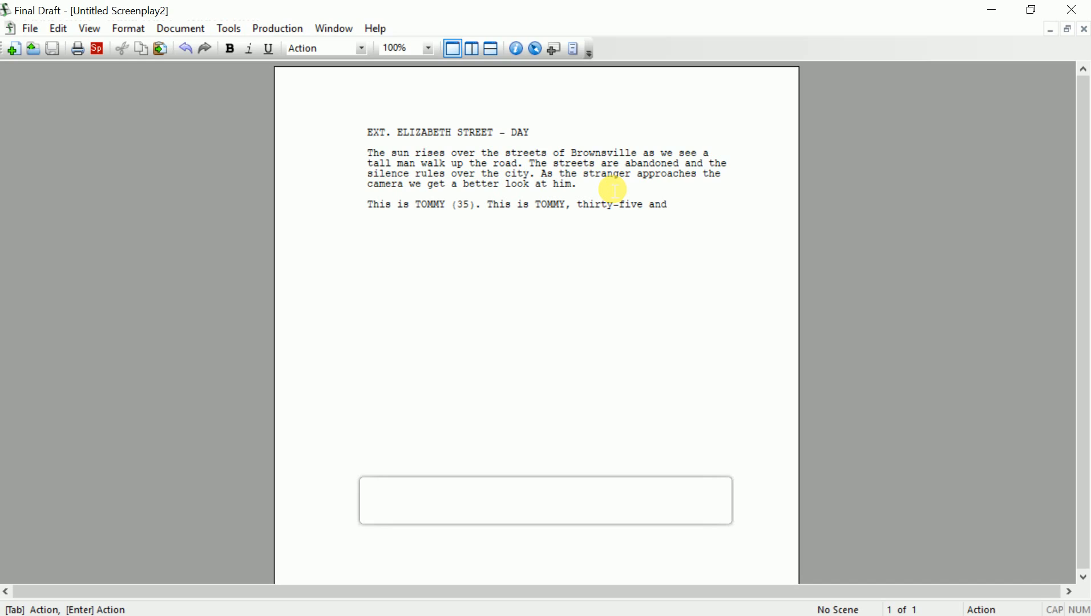
type("with a dark presence. ")
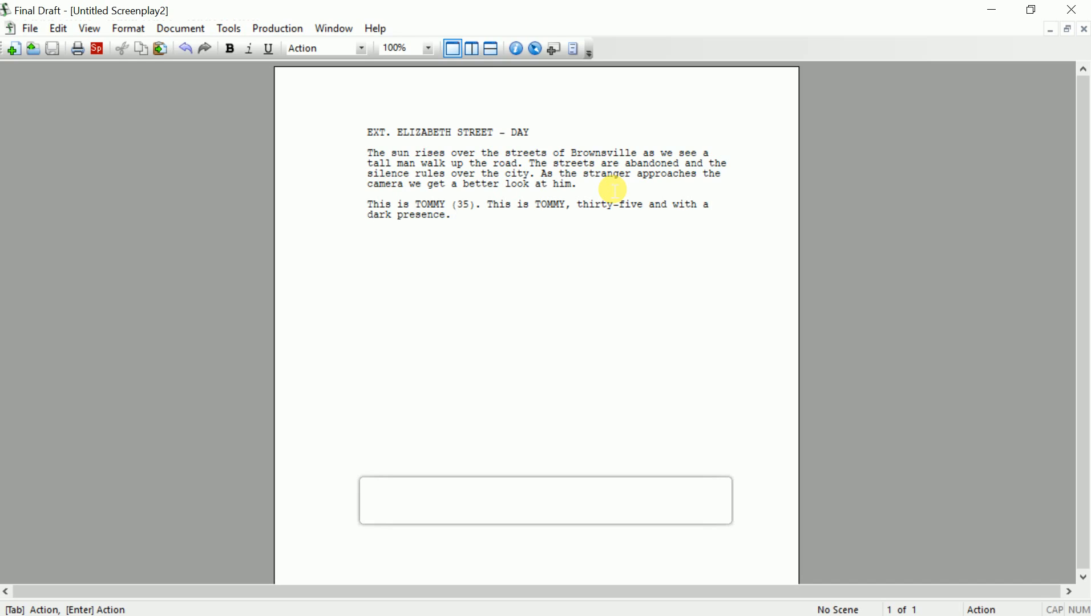
type("This is TOMMY, thirty")
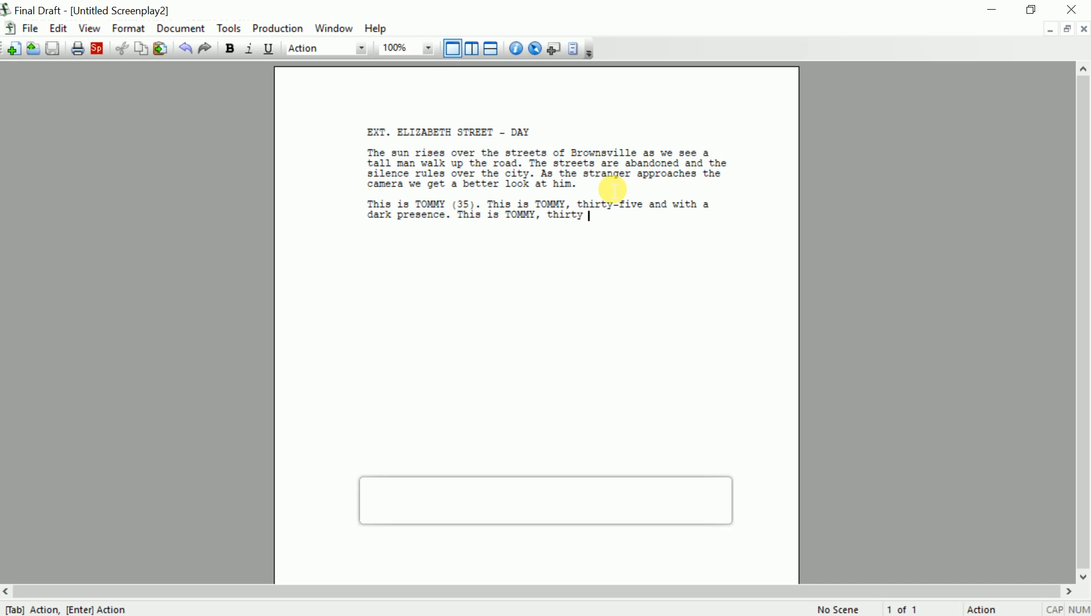
key("BackSpace")
type("-five, with penetrating black e")
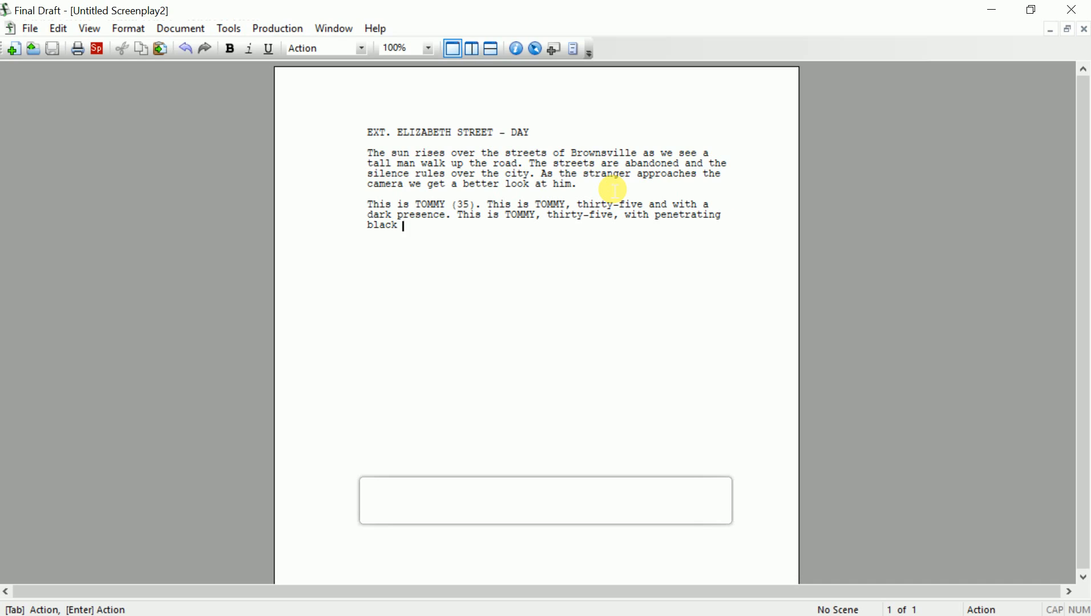
type("yes,")
type("a dar")
type("k oemeanor and ")
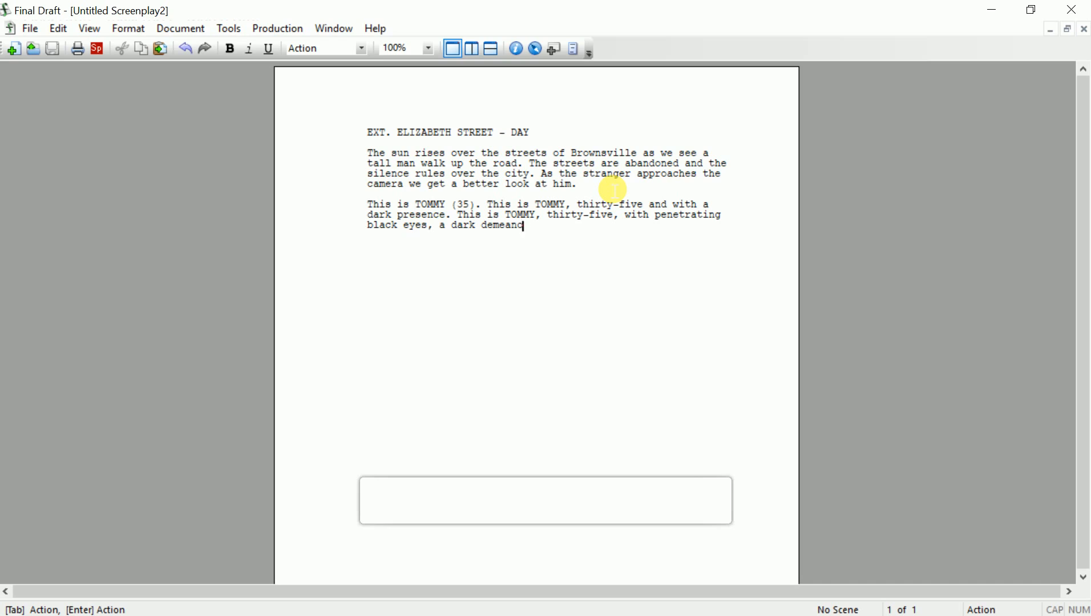
type("a hat")
type("eful face.")
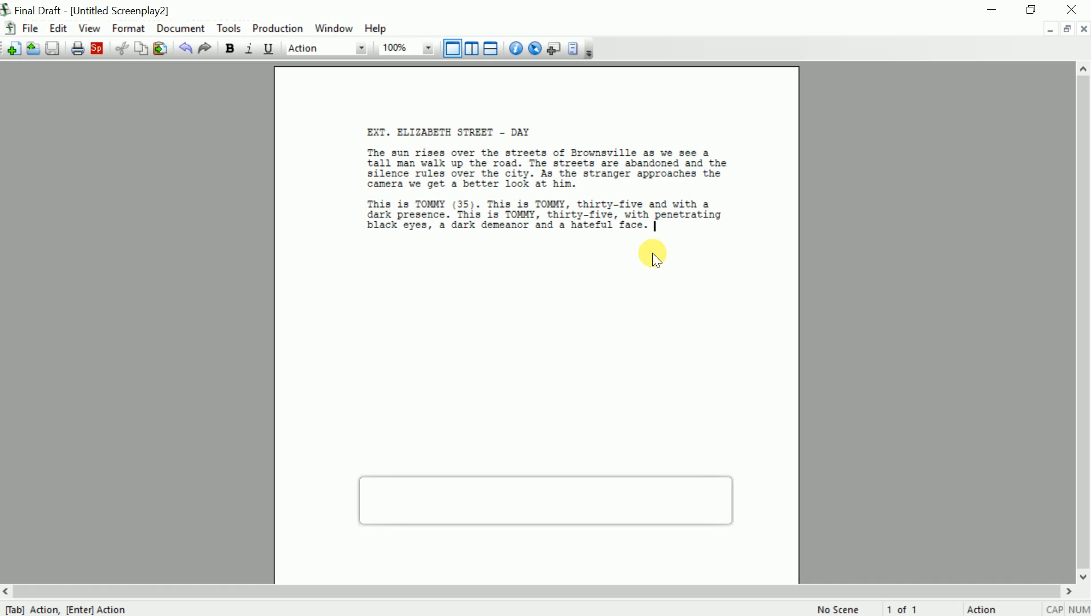
key("Return")
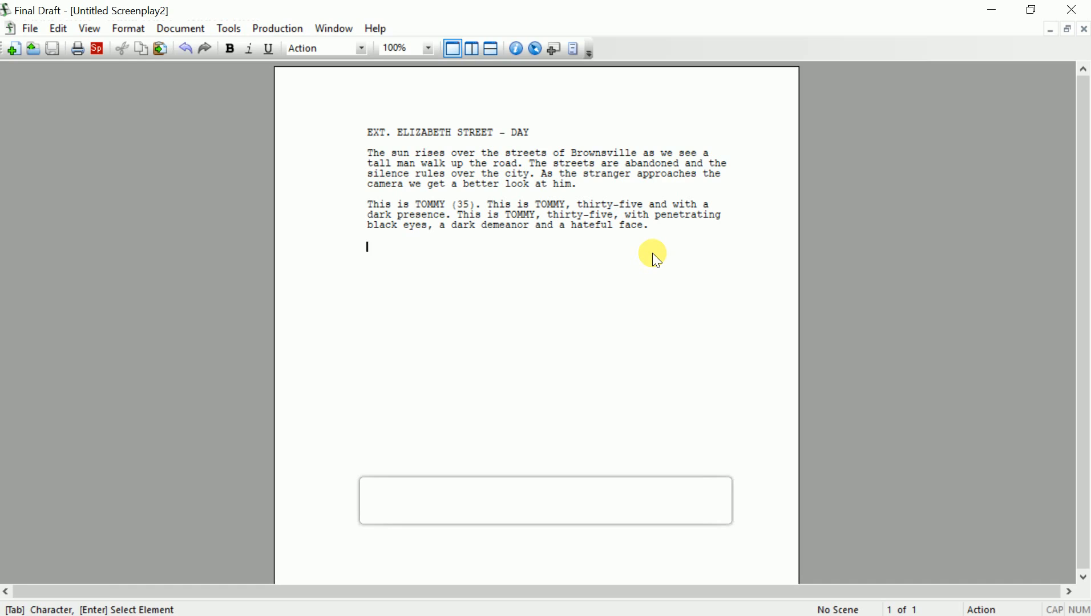
Review Tommy's paragraph, then type 'Tommy' on the empty action line beneath it
key("Up")
key("Up")
key("Up")
key("Up")
key("Down")
key("Down")
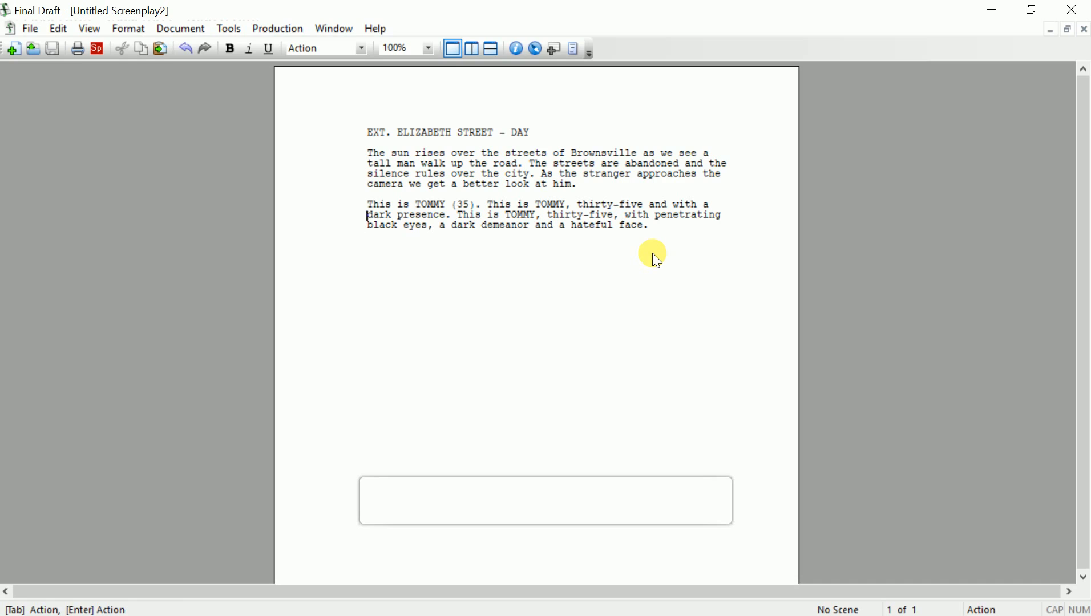
key("Down")
key("Down")
key("Up")
key("Down")
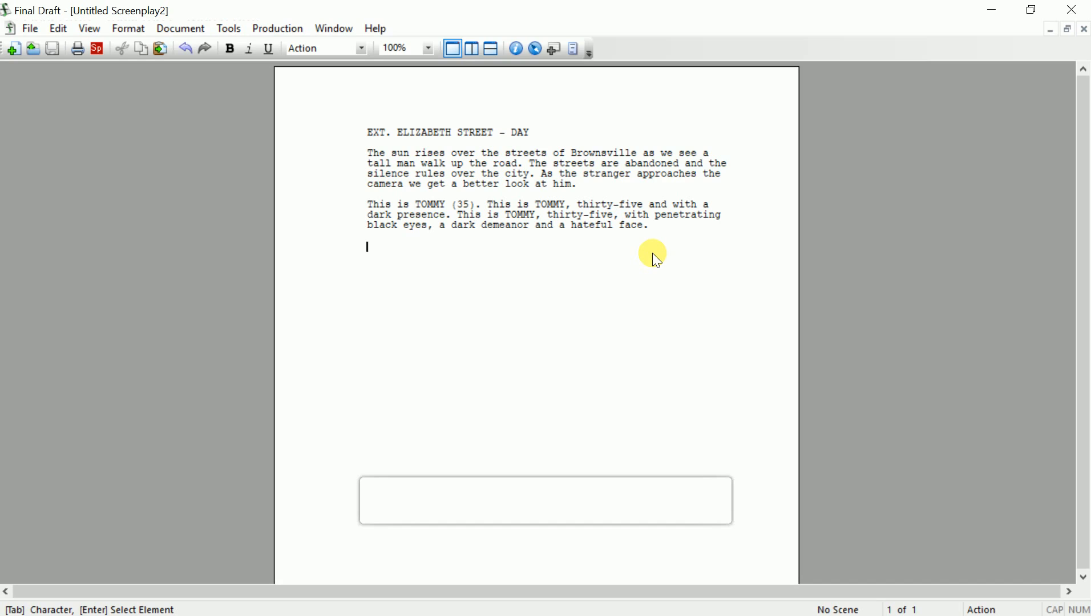
key("Up")
key("Up")
key("Down")
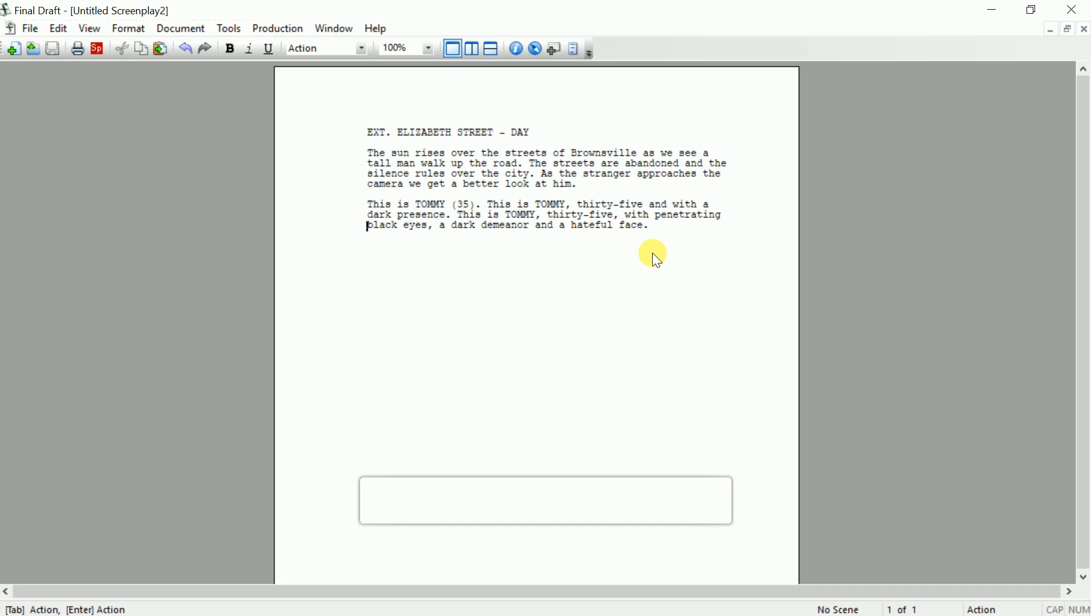
key("Down")
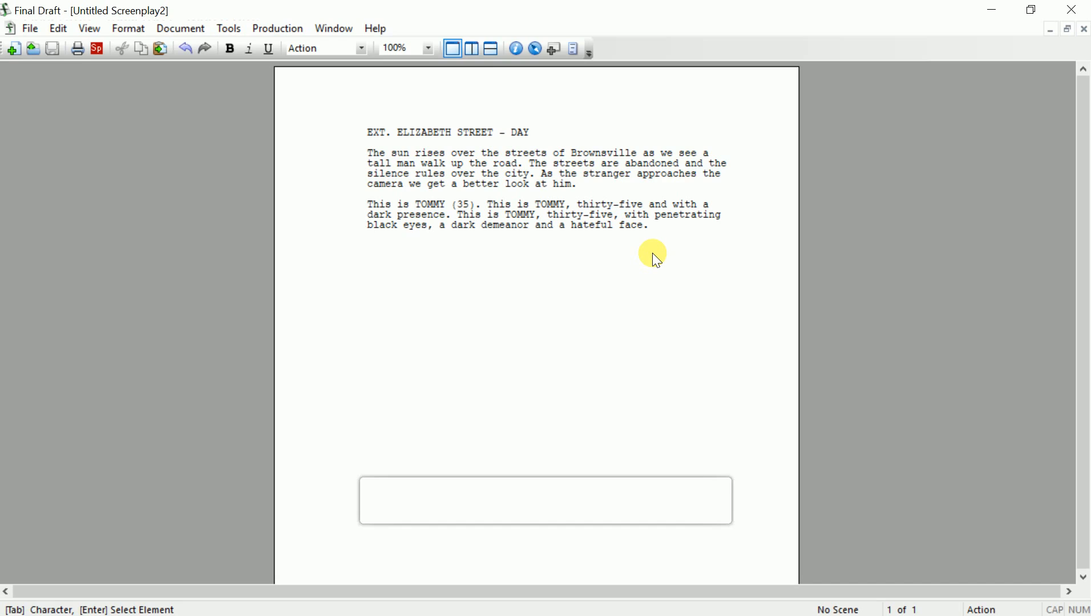
type("Tommy")
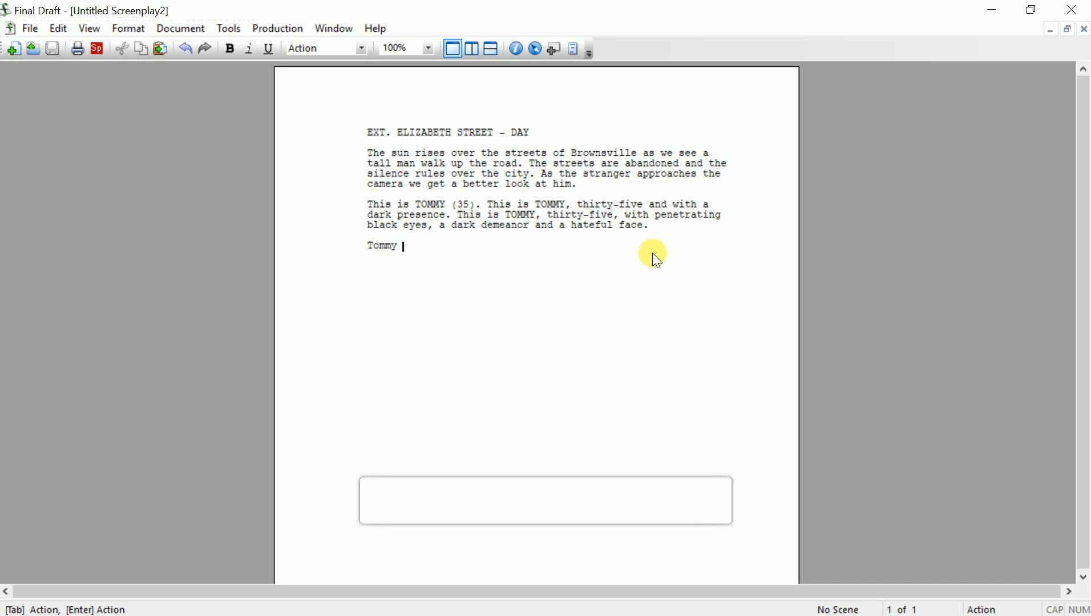
Write that Tommy goes up to a busted, old, blue Mustang 1968
type("goes up to a busted old ")
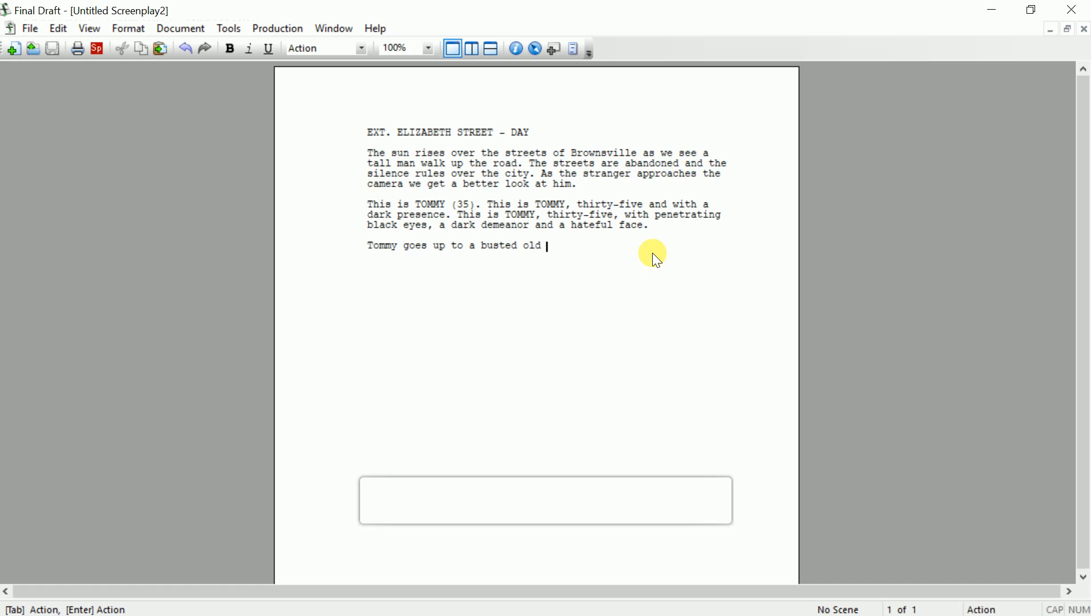
type("Mustang 1968")
left_click(528, 251)
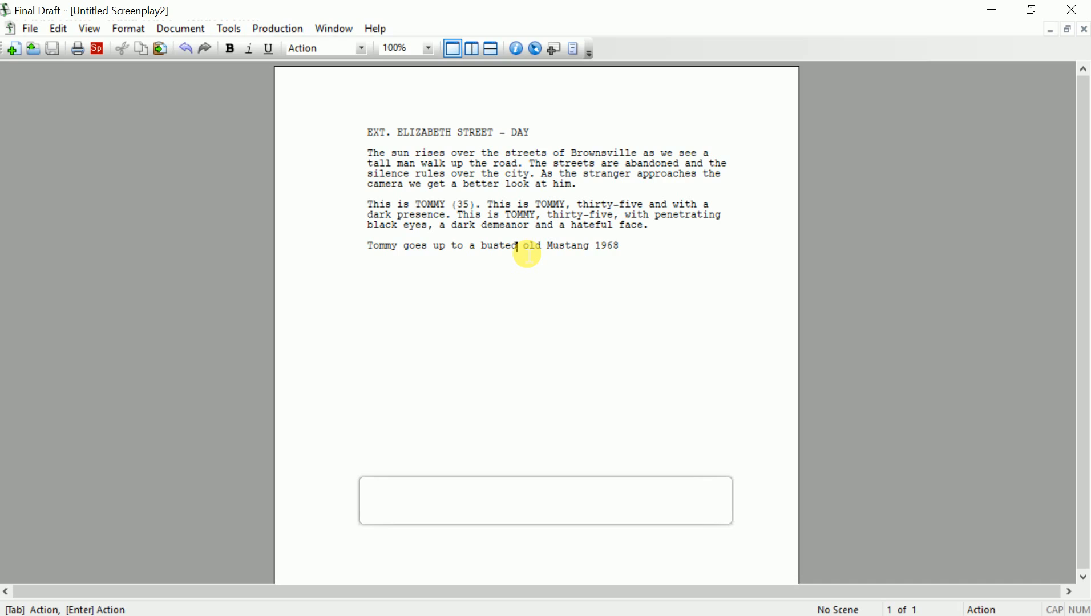
type(",")
key("Delete")
key("Right")
key("Right")
key("Right")
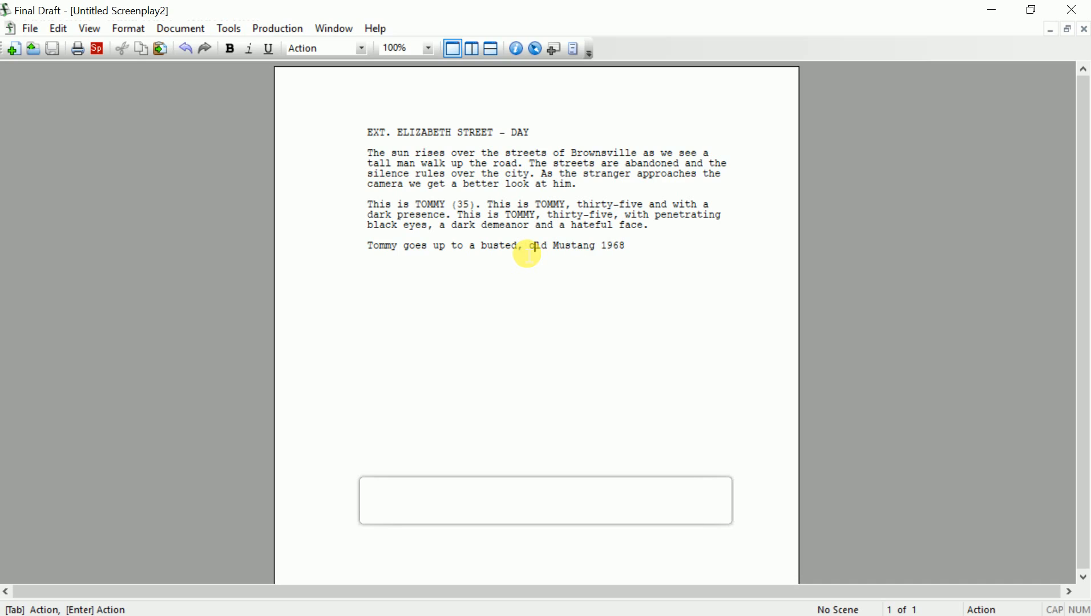
type(", blue")
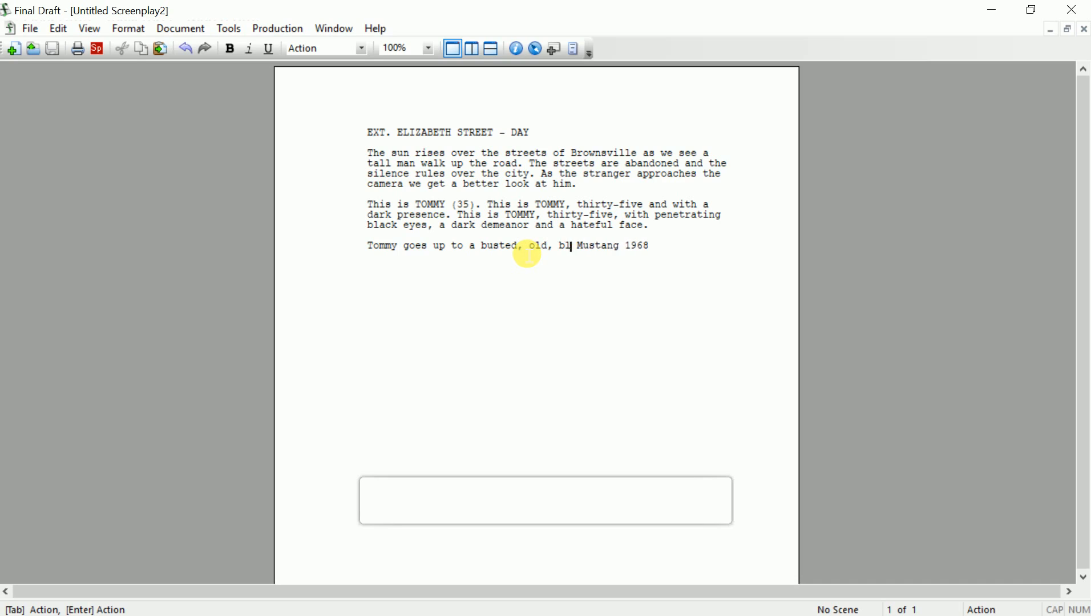
Finish the sentence: the car hasn't moved in a while, and Tommy pulls a bat and raises it
key("End")
type("th")
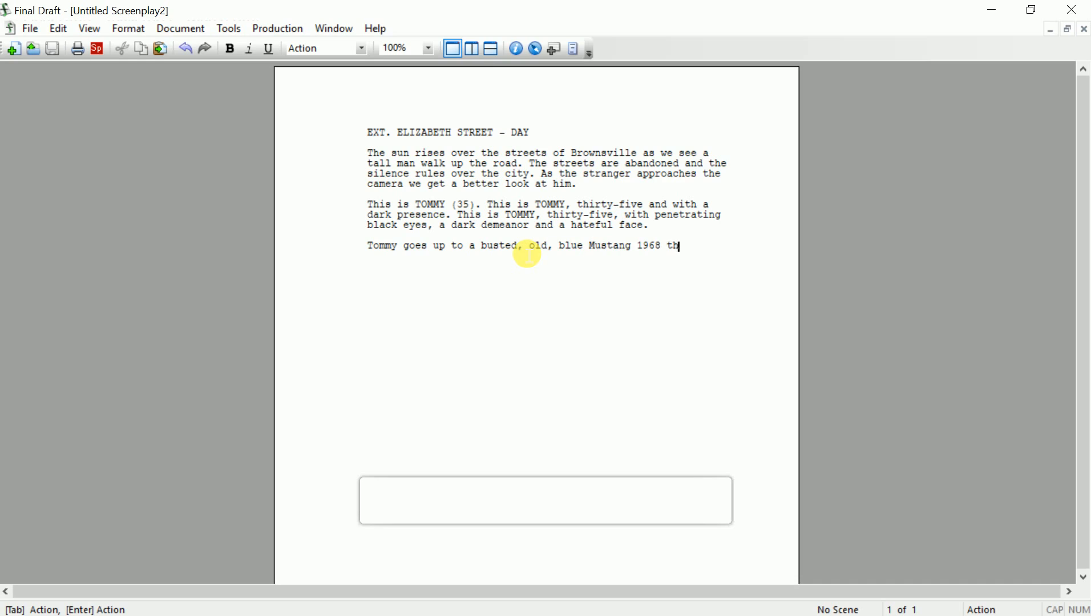
type("at seems to not have ")
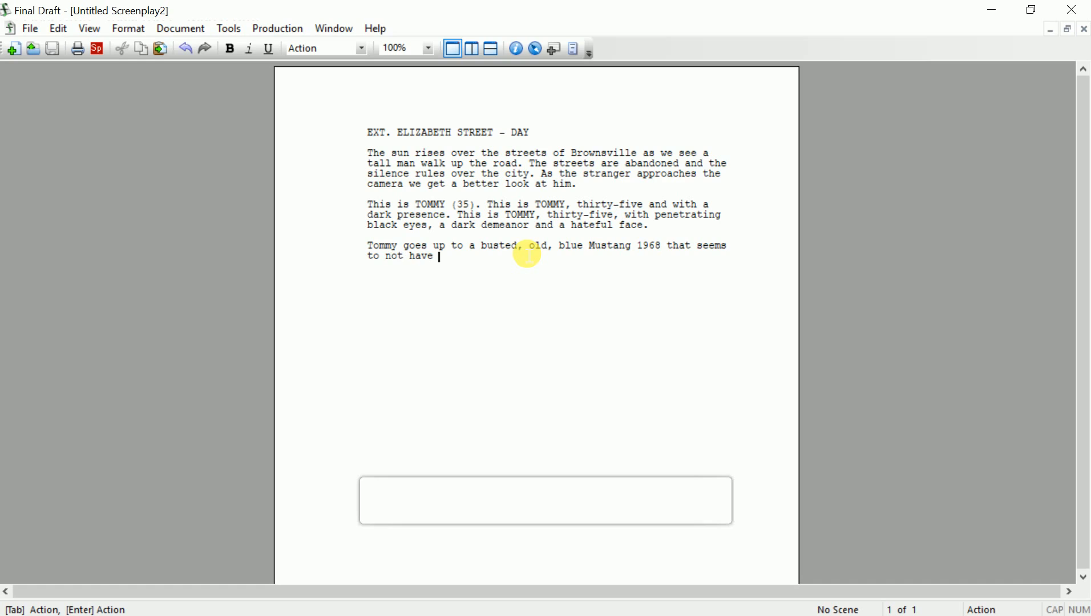
type("been moved for a while. ")
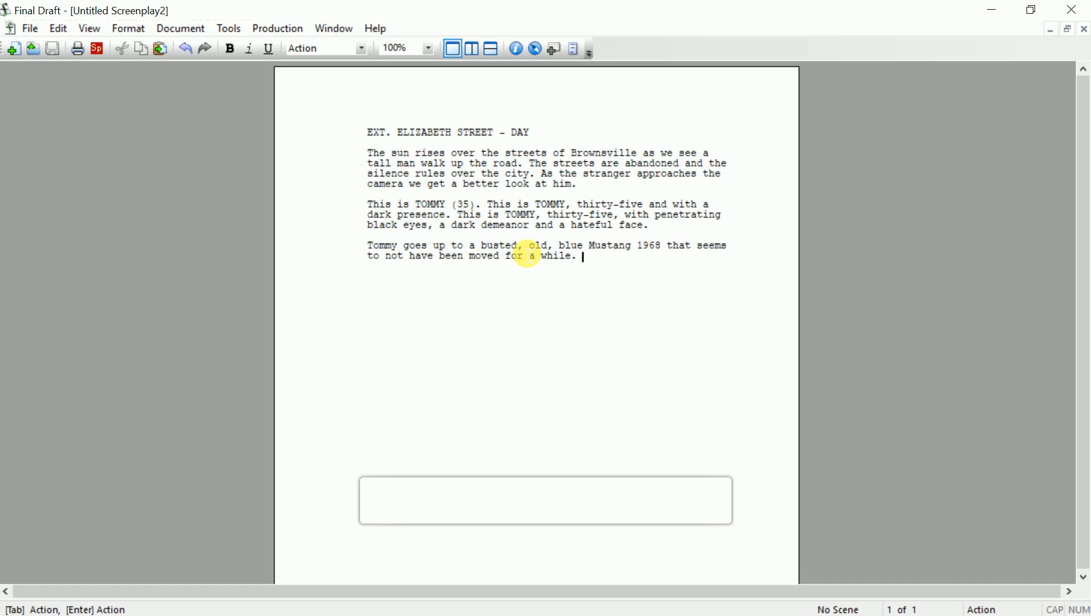
type("Out of his jacket ")
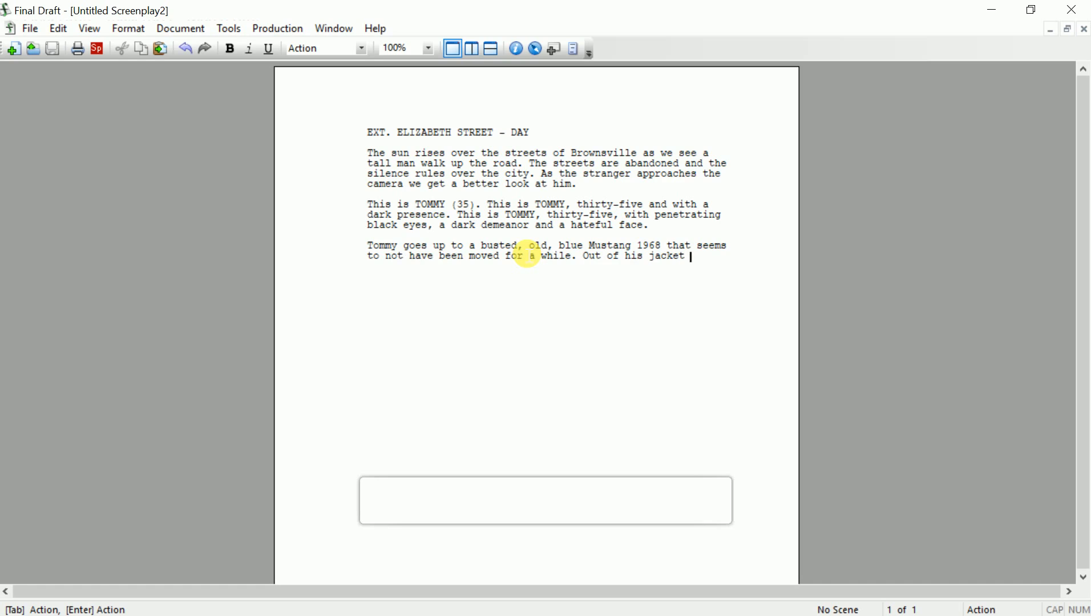
type("he pulls a ")
type("bat")
type(" and ")
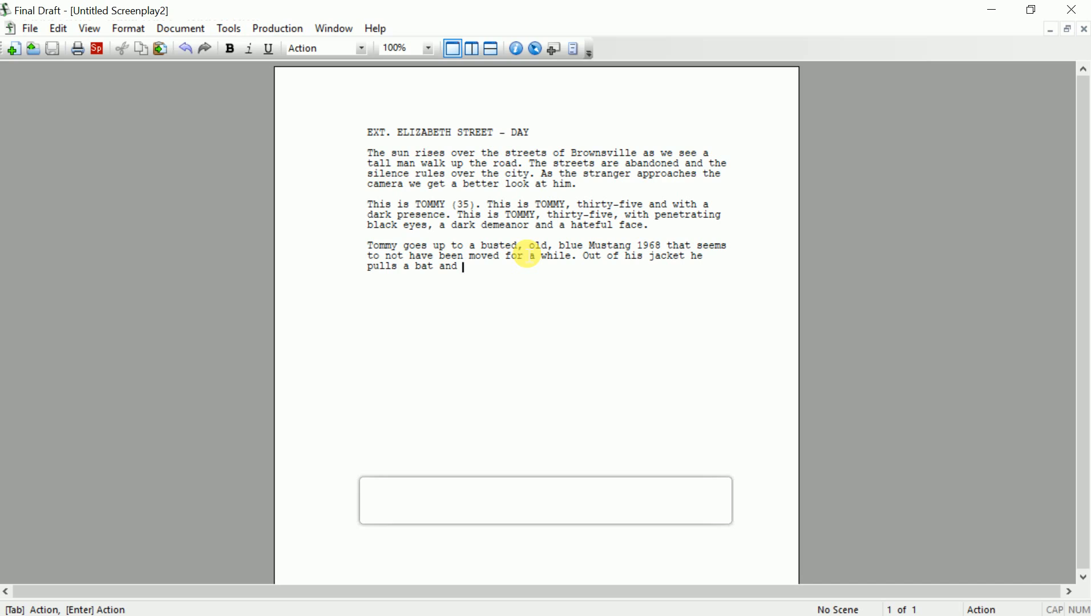
type("raises it over his head.")
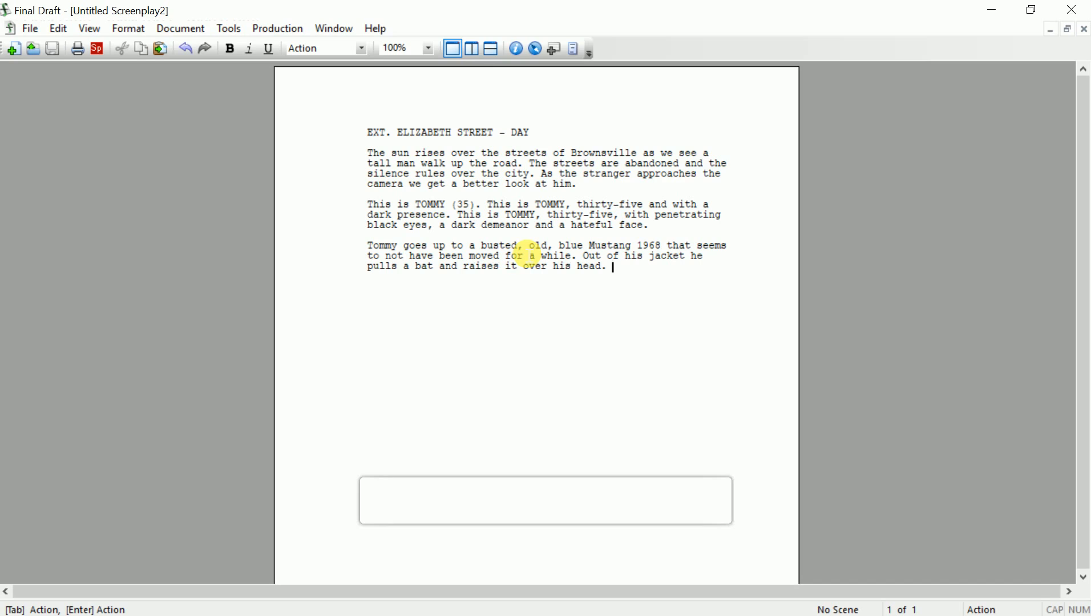
key("Return")
Add the action line "Just before he's about to swing at the car"
type("Just about")
key("BackSpace")
key("BackSpace")
key("BackSpace")
key("BackSpace")
key("BackSpace")
key("BackSpace")
type("before he's about to sw")
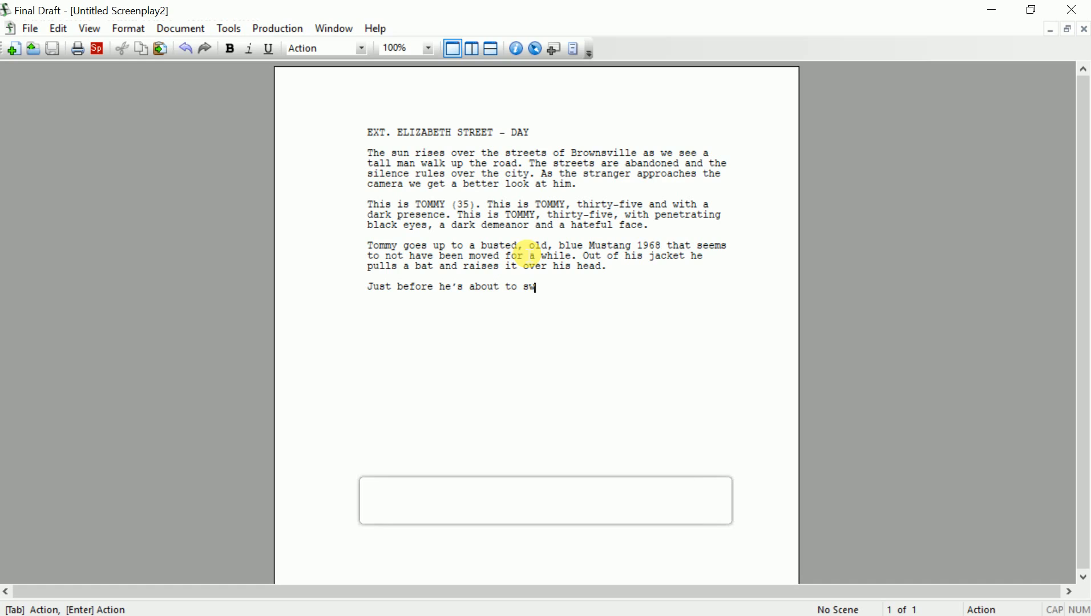
type("ing at the car")
type("....")
key("BackSpace")
key("BackSpace")
key("BackSpace")
key("BackSpace")
End the swing line with "---" and add a JUNIOR character cue
type("---")
key("Return")
key("Tab")
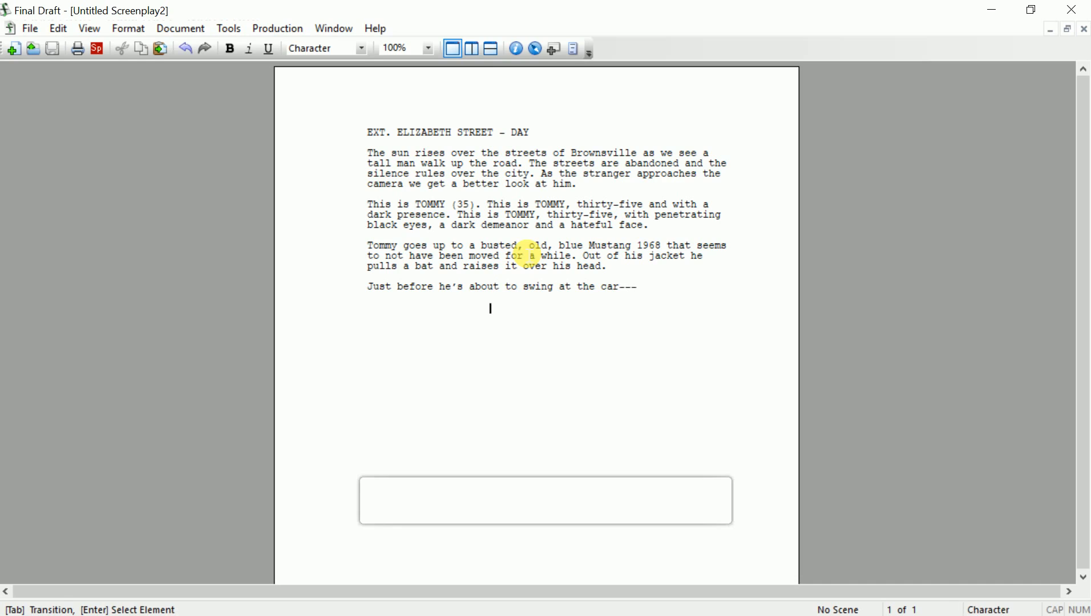
key("Caps_Lock")
type("JUNIOR")
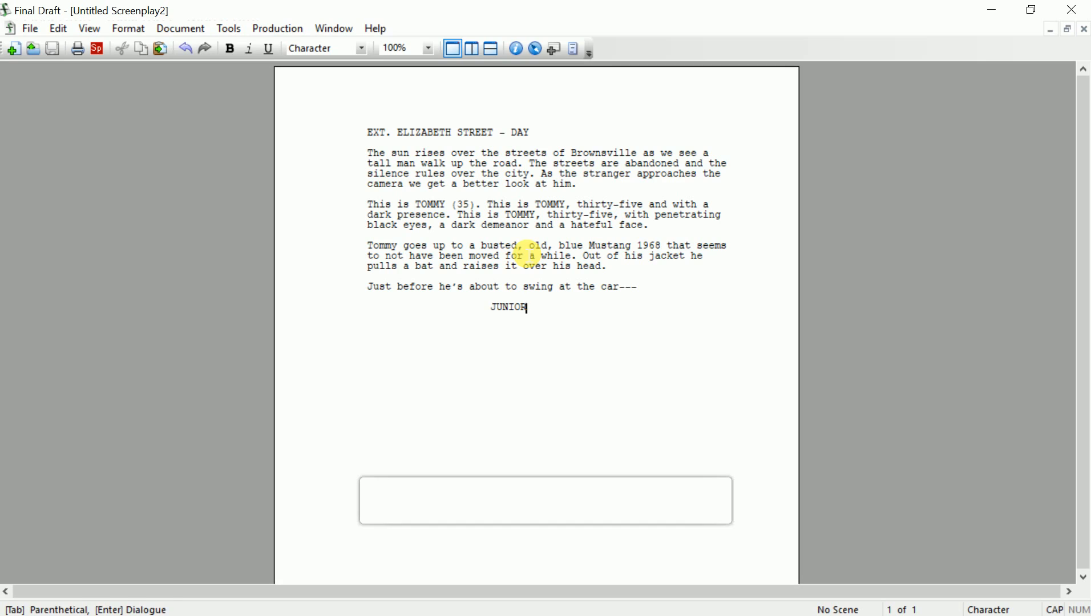
Give Junior the dialogue "I wouldn't do that if I were you."
key("Return")
type("Hey")
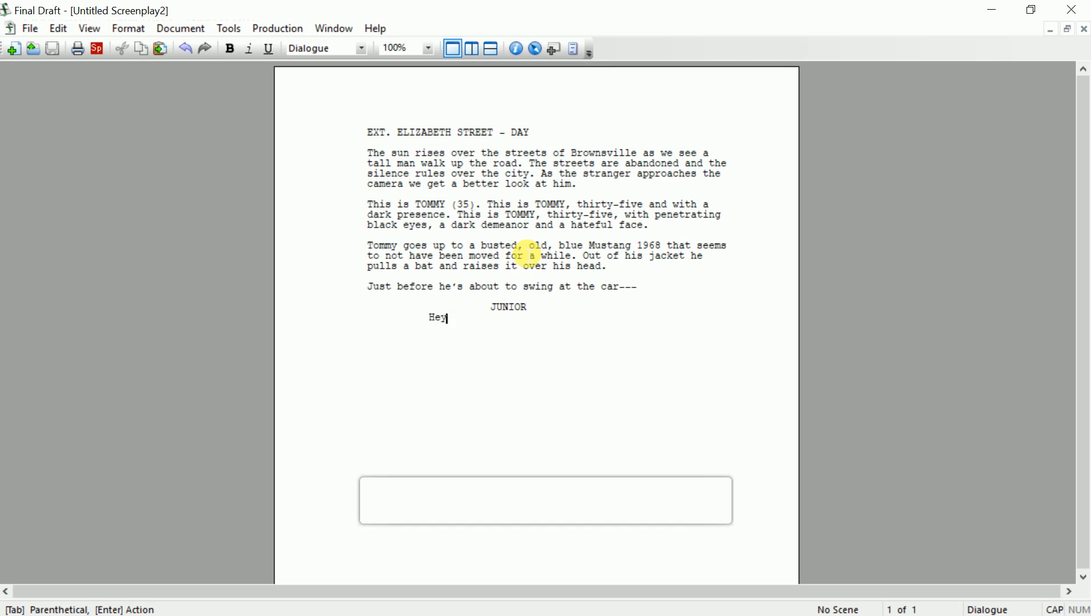
key("BackSpace")
key("BackSpace")
key("BackSpace")
type("I WOULDN")
key("BackSpace")
key("BackSpace")
key("BackSpace")
key("BackSpace")
key("BackSpace")
key("Caps_Lock")
key("BackSpace")
type("wouldn't do that ")
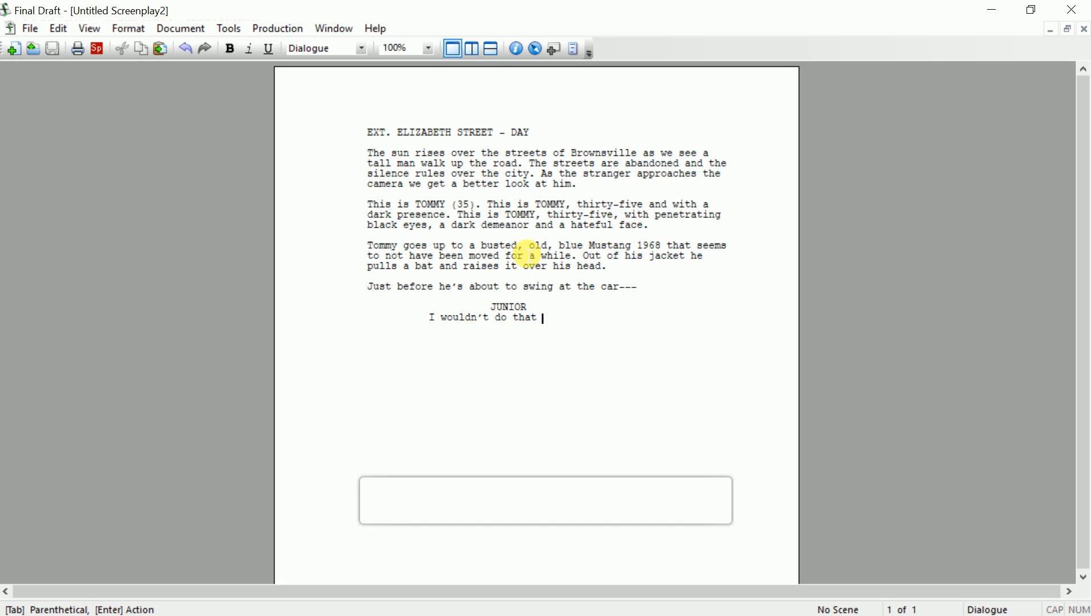
type("if I were you.")
key("Return")
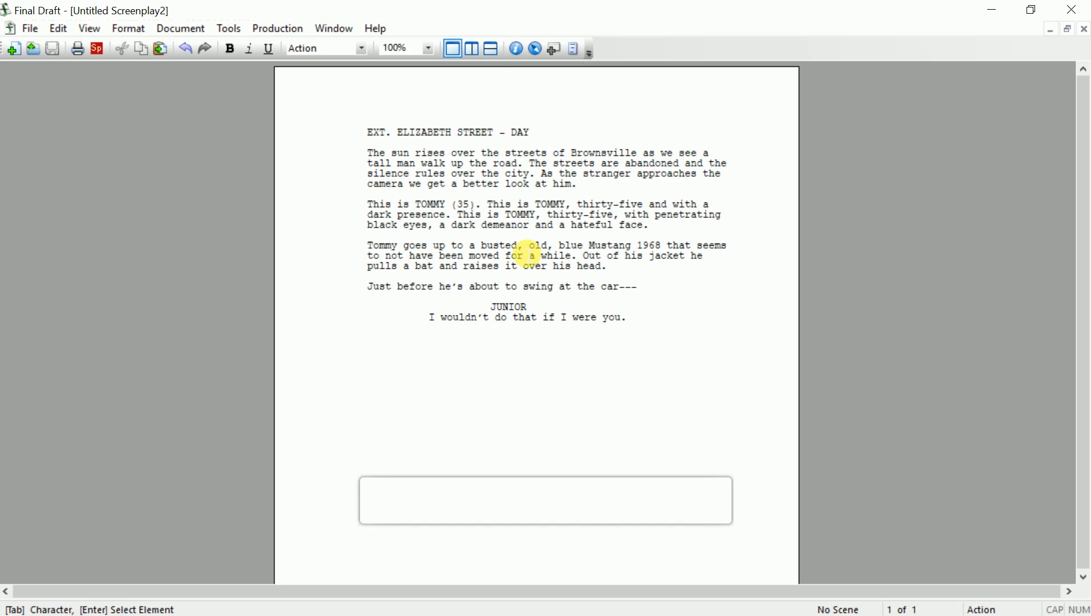
Write that Tommy stops and sees JUNIOR (55), red-haired and long-bearded, pointing a gun at him
type("Tommy stops ")
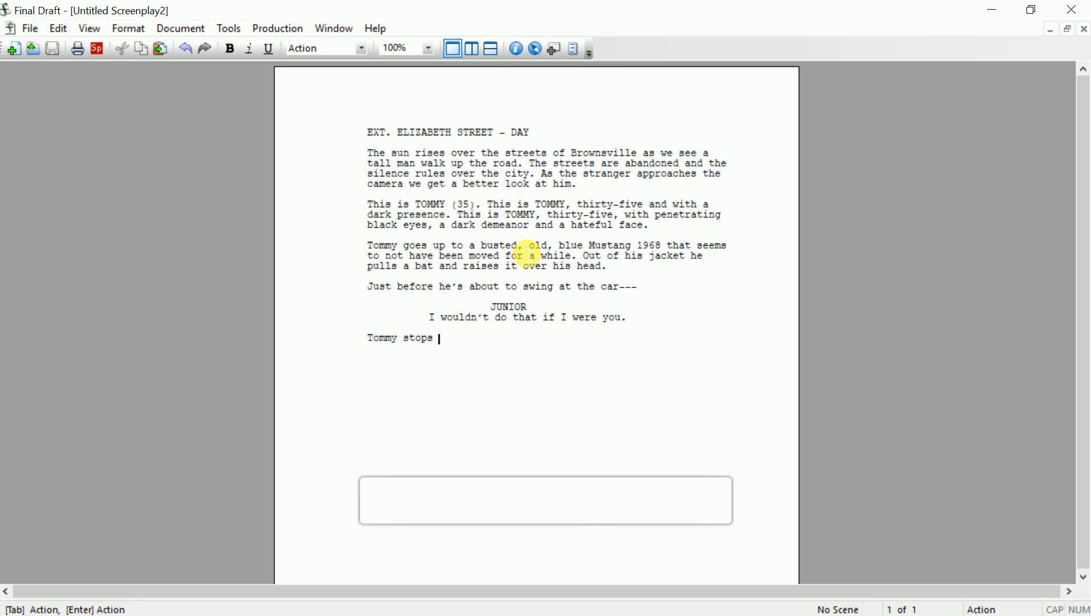
type("in his tracks and looks over his shoyulder.")
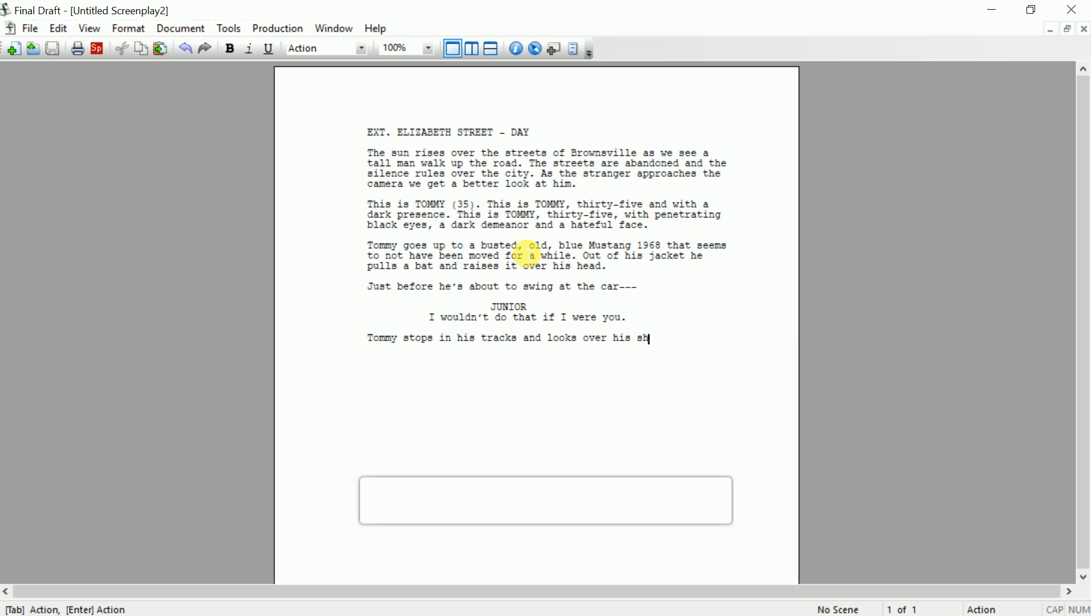
key("BackSpace")
key("BackSpace")
key("BackSpace")
key("BackSpace")
key("BackSpace")
key("BackSpace")
key("BackSpace")
key("BackSpace")
type("ulder. A red-haired, ")
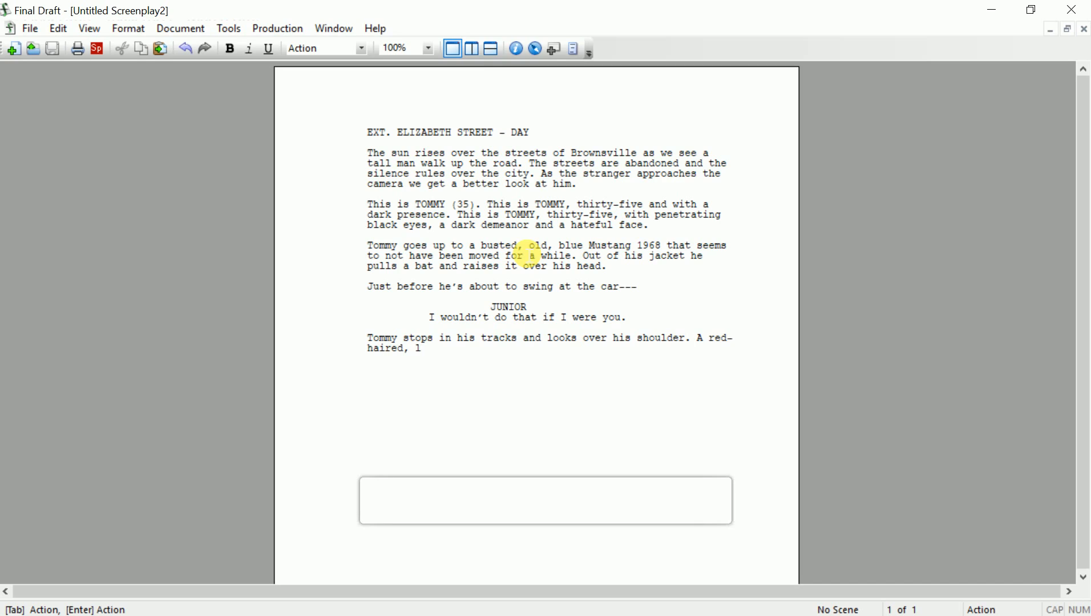
type("long-bearded man stands")
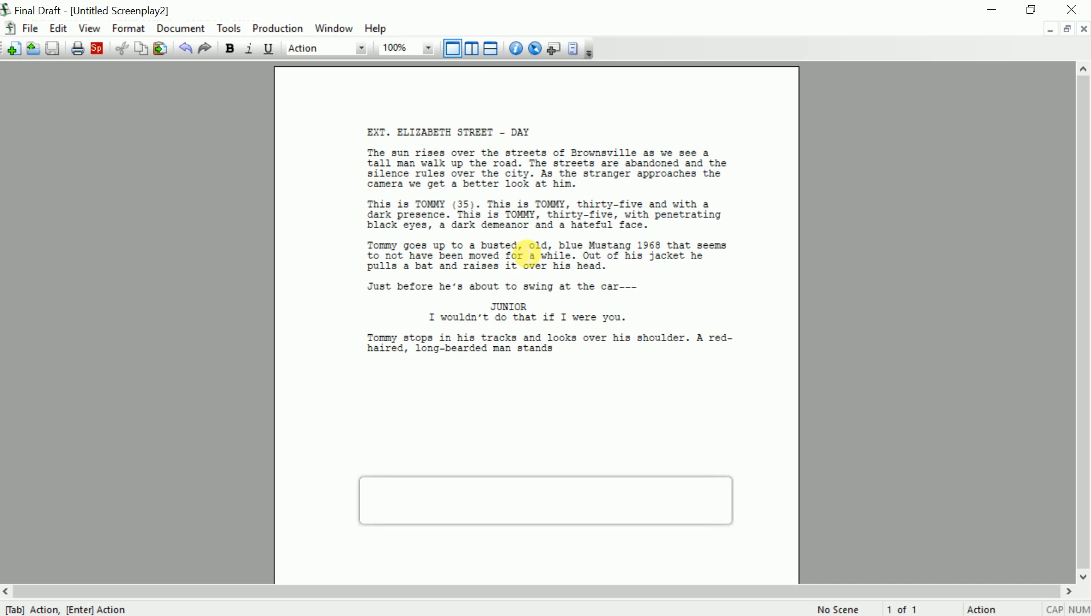
type(" pointing a gun at Tommy.")
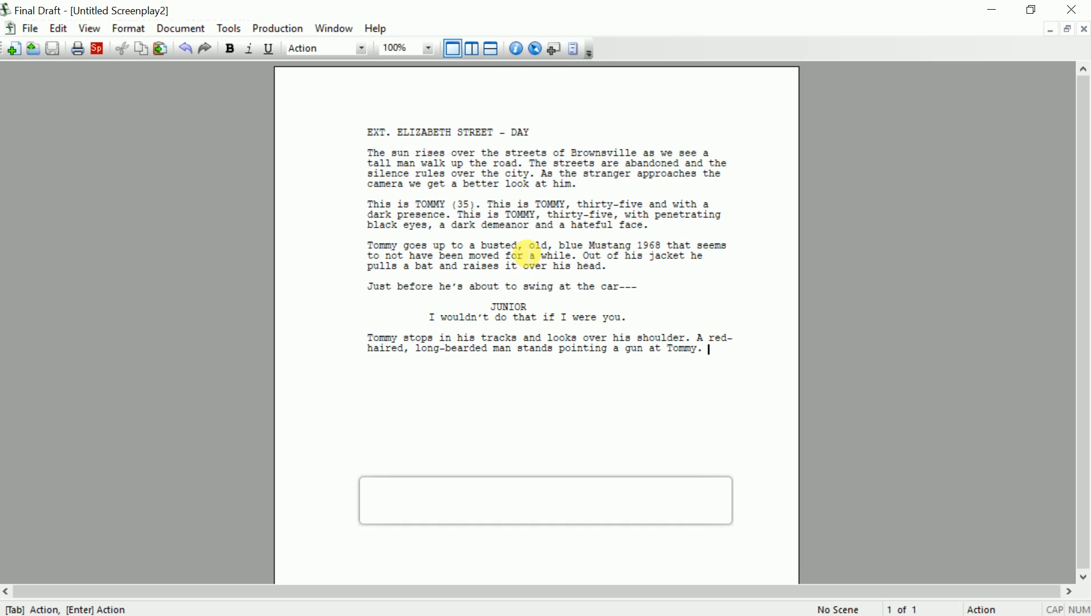
type(" This is JUNIO")
type("R (")
type("55)")
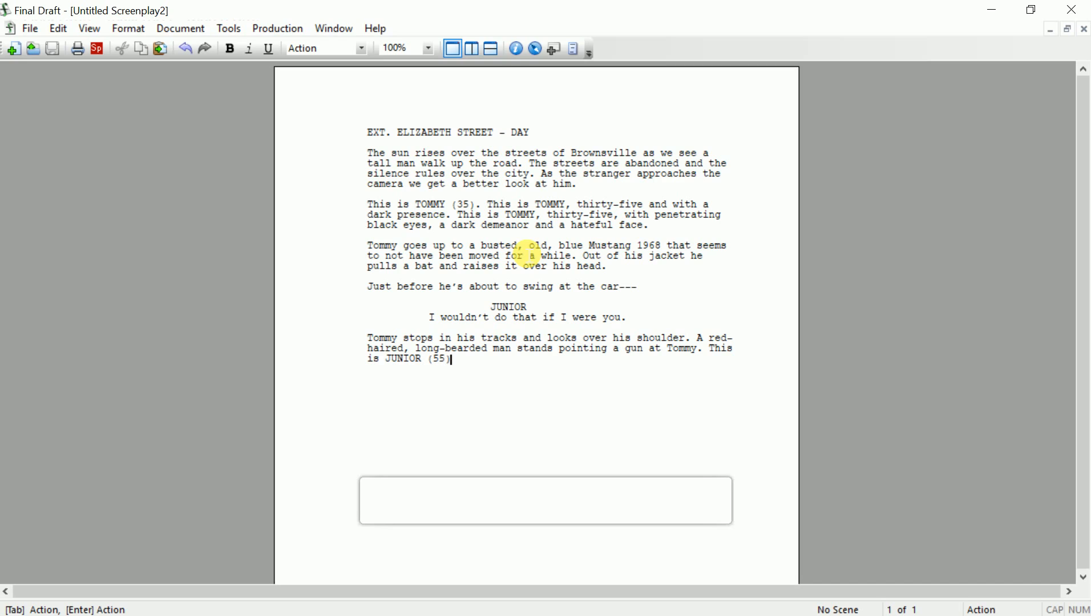
type(".")
Add "Tommy lowers his bat and turns to Junior." to the action paragraph
key("Left")
key("Left")
key("Left")
key("Right")
key("Right")
key("Right")
type("YT")
key("BackSpace")
key("BackSpace")
type("Tommy lo")
type("qwer")
key("BackSpace")
key("BackSpace")
key("BackSpace")
key("BackSpace")
type("wers his bat and")
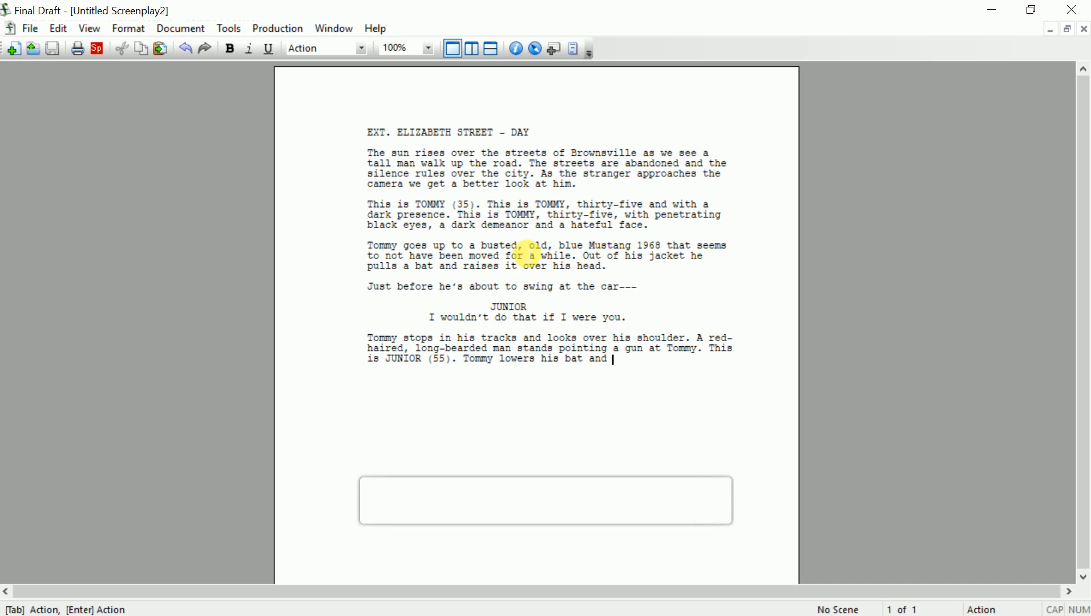
type(" turns to Junior.")
key("Return")
Add a TOMMY cue with the dialogue "Why not?"
key("Tab")
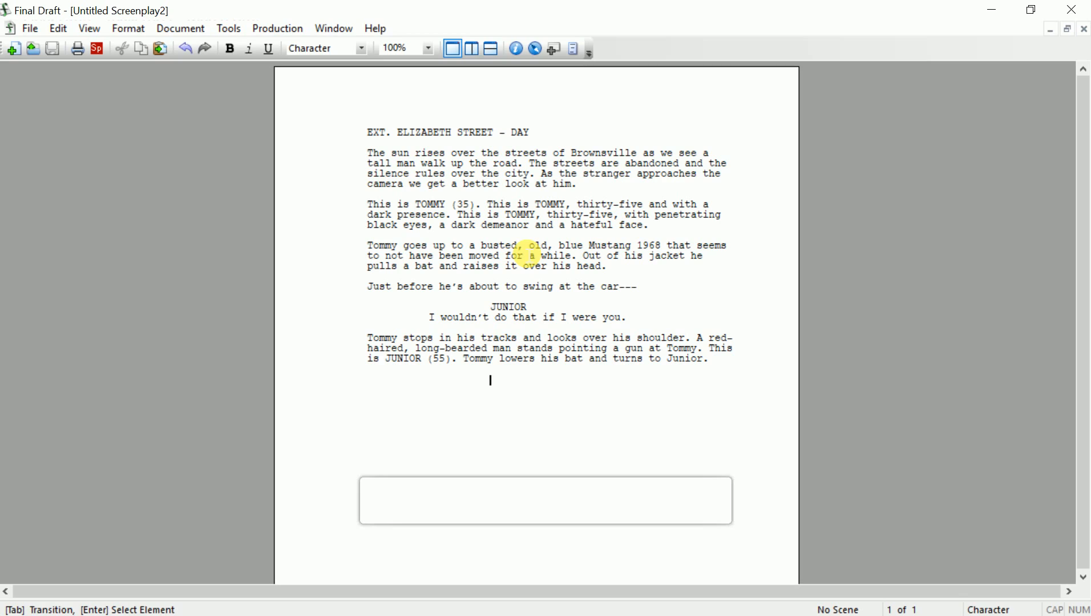
type("TOMMY")
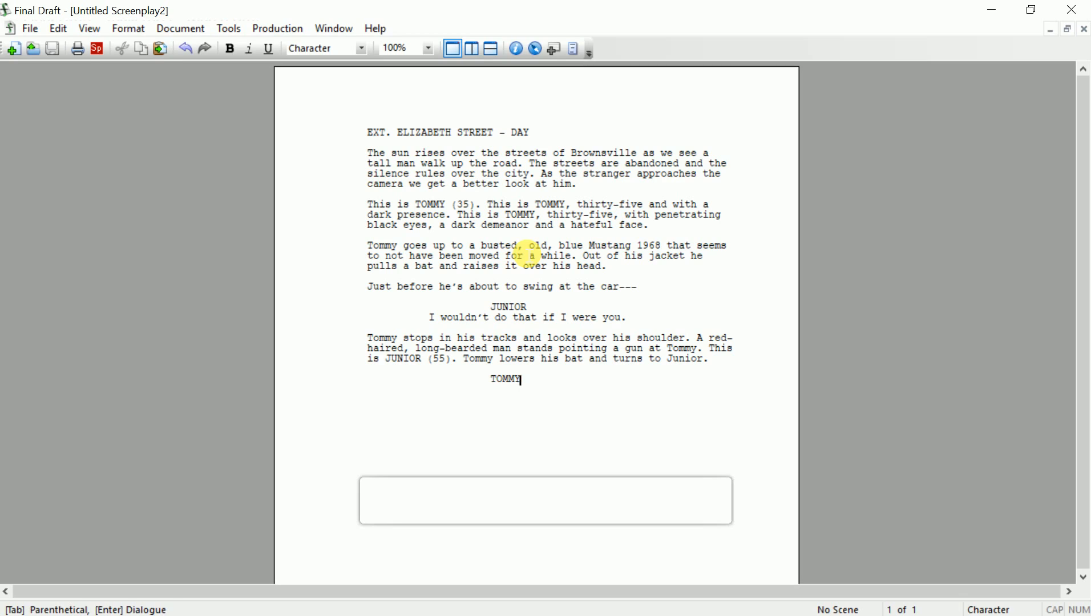
key("Return")
type("W")
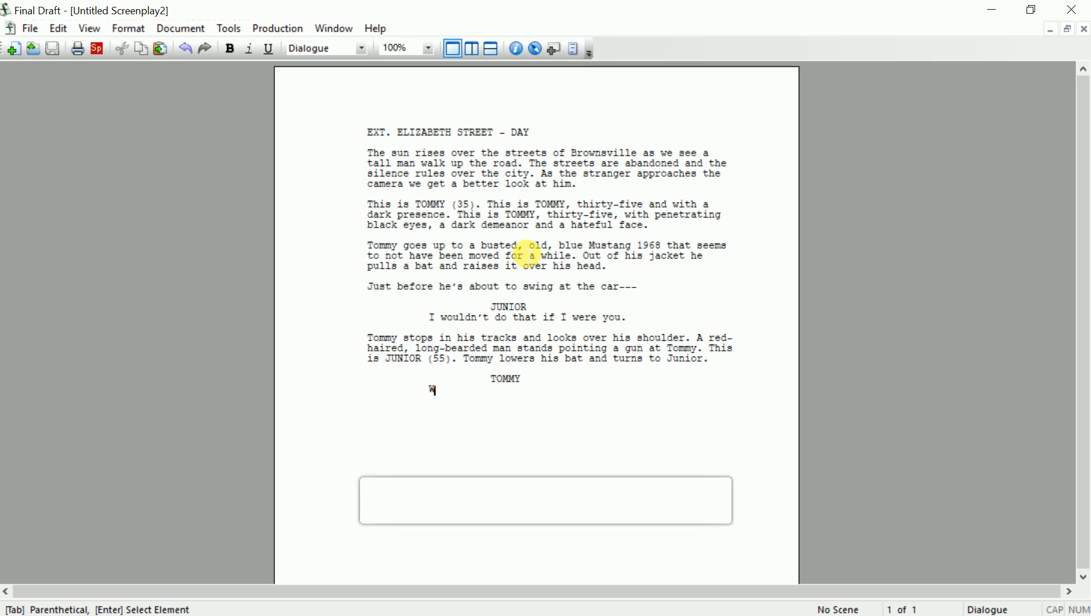
type("hy not?0")
Cancel the save dialog and insert an empty line after Junior's introduction paragraph
key("ctrl+s")
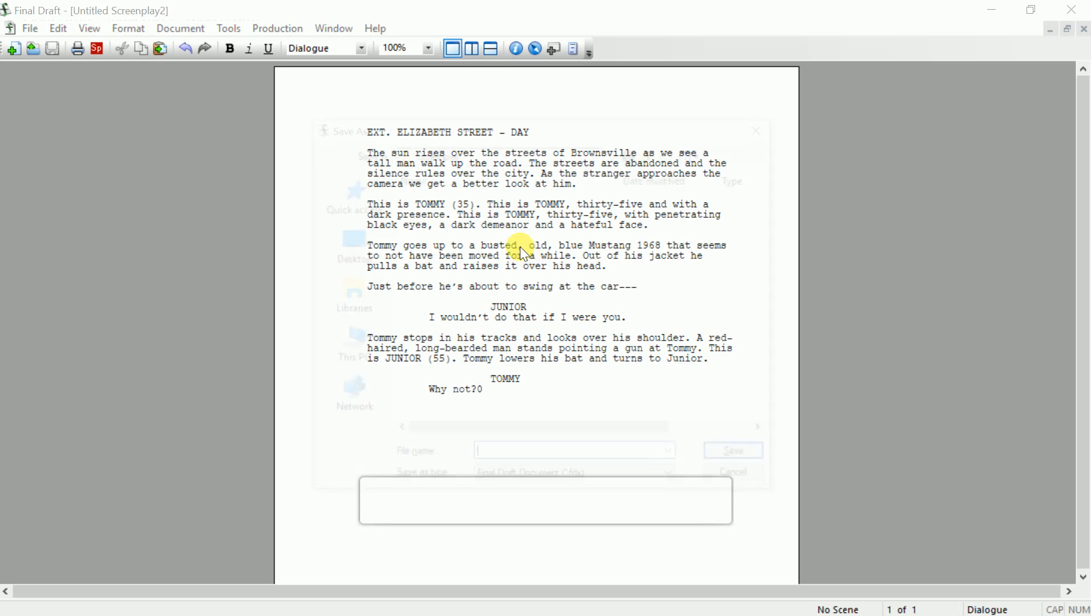
key("Escape")
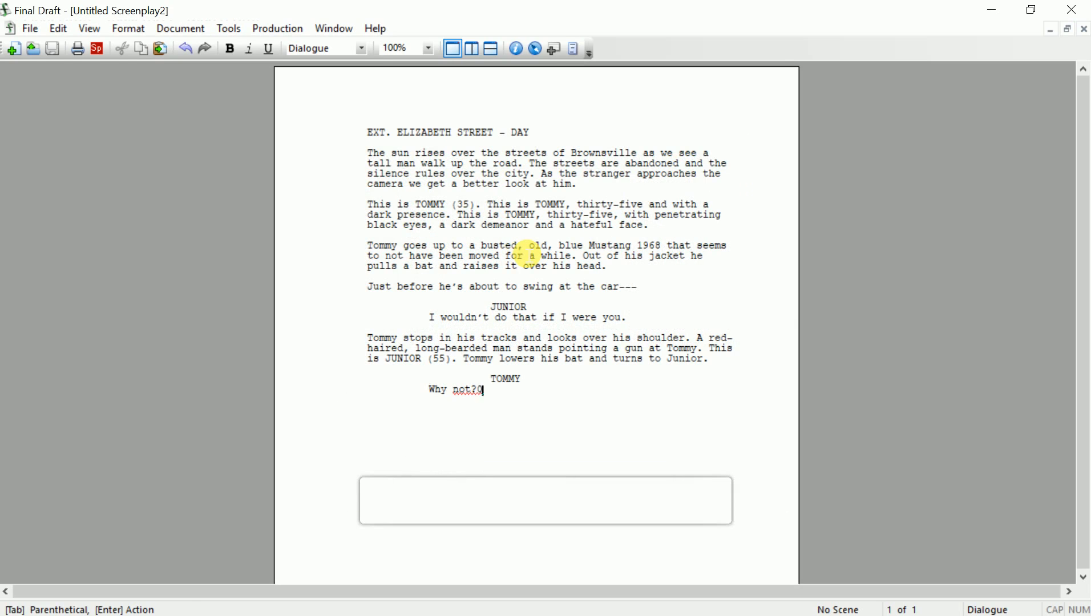
key("Up")
key("Up")
key("Down")
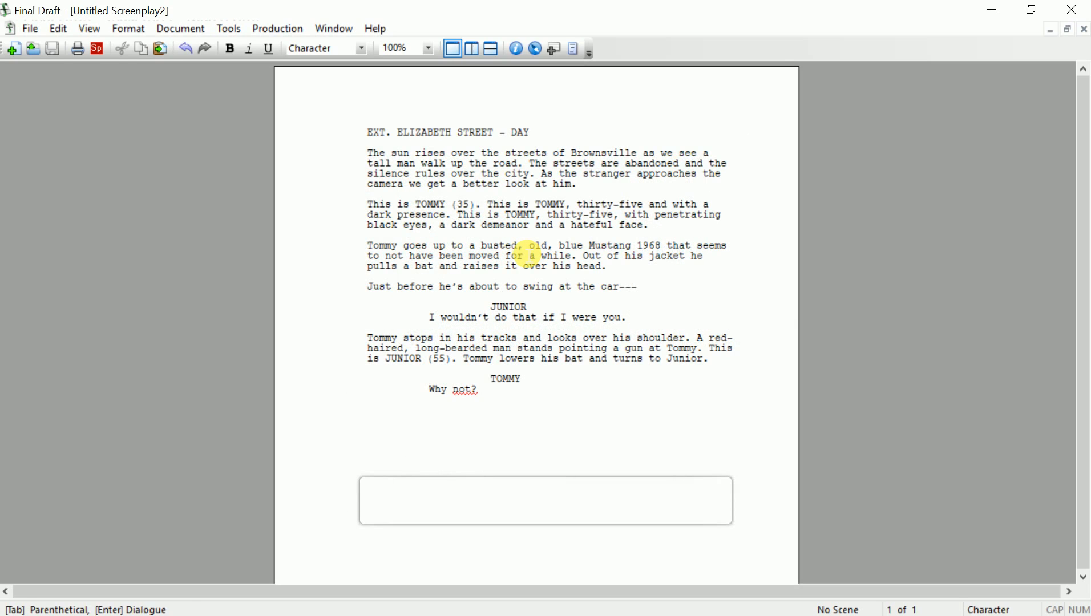
key("End")
key("Home")
key("Up")
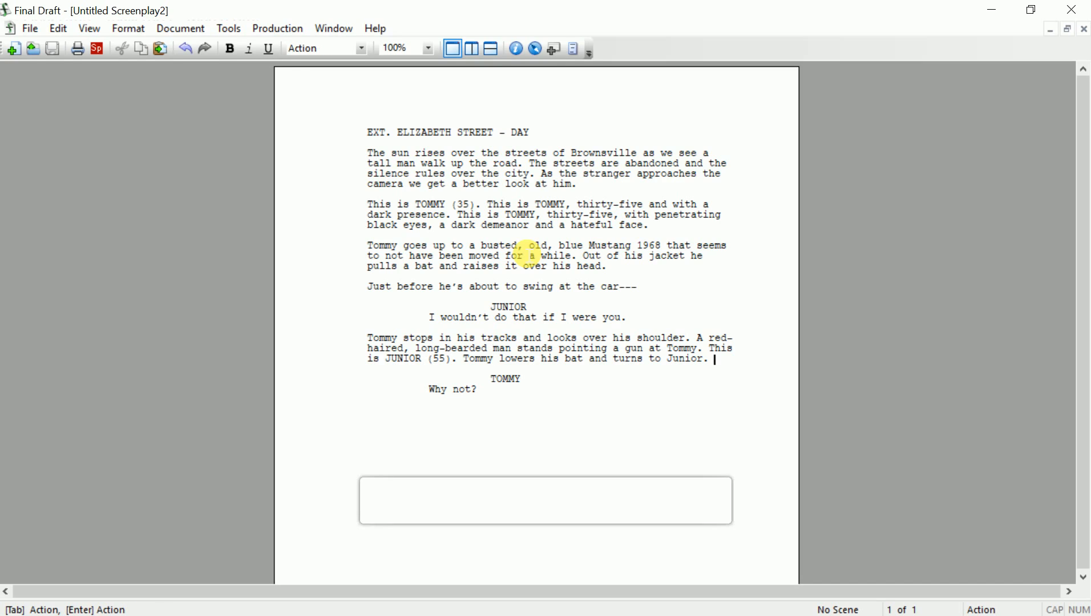
key("Return")
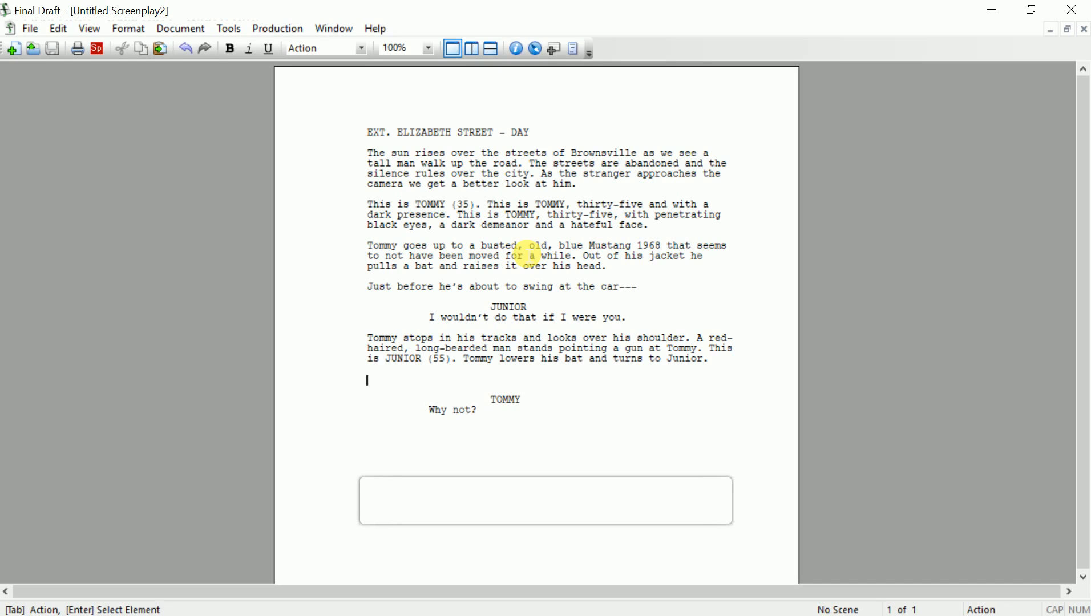
Turn the new empty line into a JUNIOR character cue
type("Fsd")
key("BackSpace")
key("BackSpace")
key("BackSpace")
key("Tab")
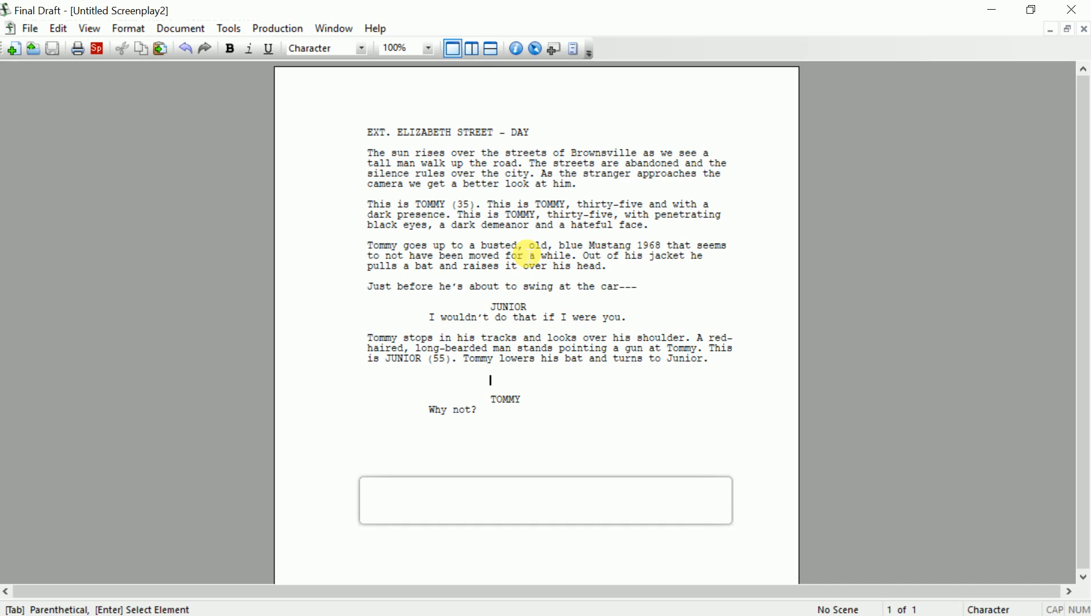
type("JUNIOT")
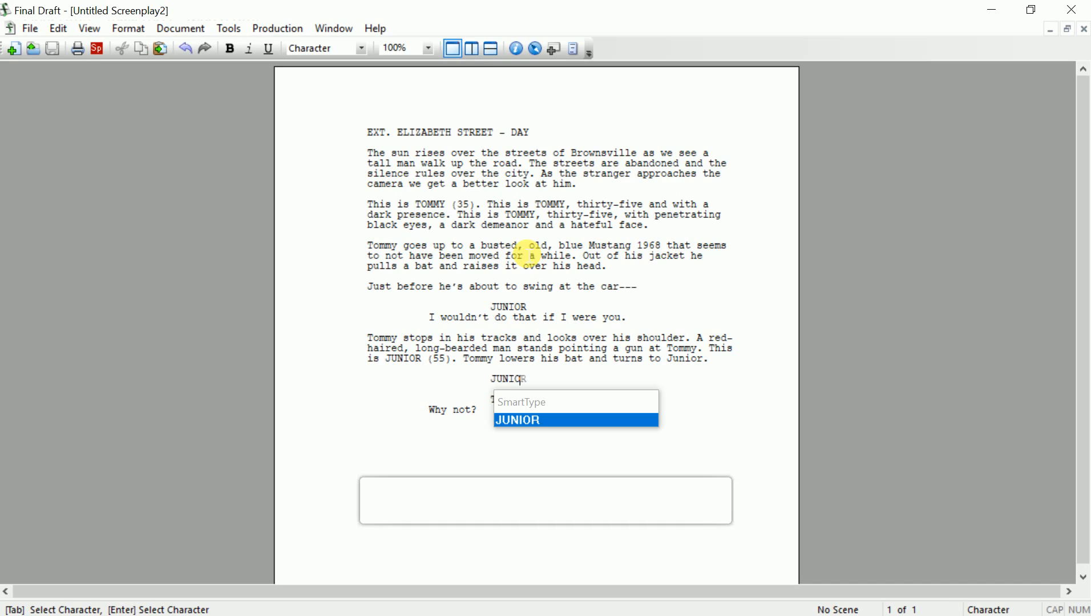
key("BackSpace")
type("R")
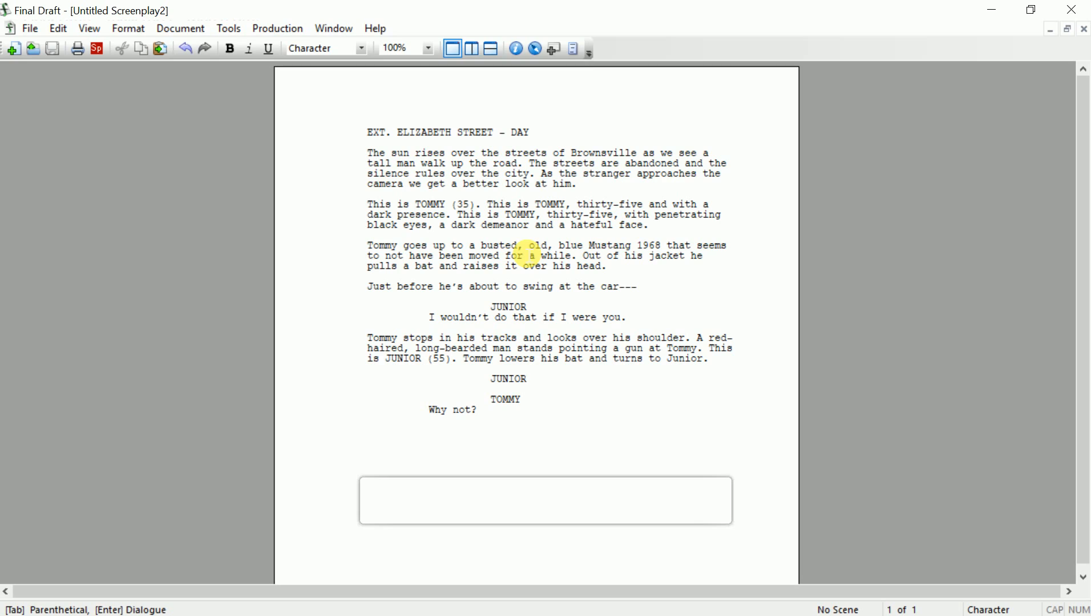
Give Junior the line "I really think you shouldn't do that. Trust me."
key("Return")
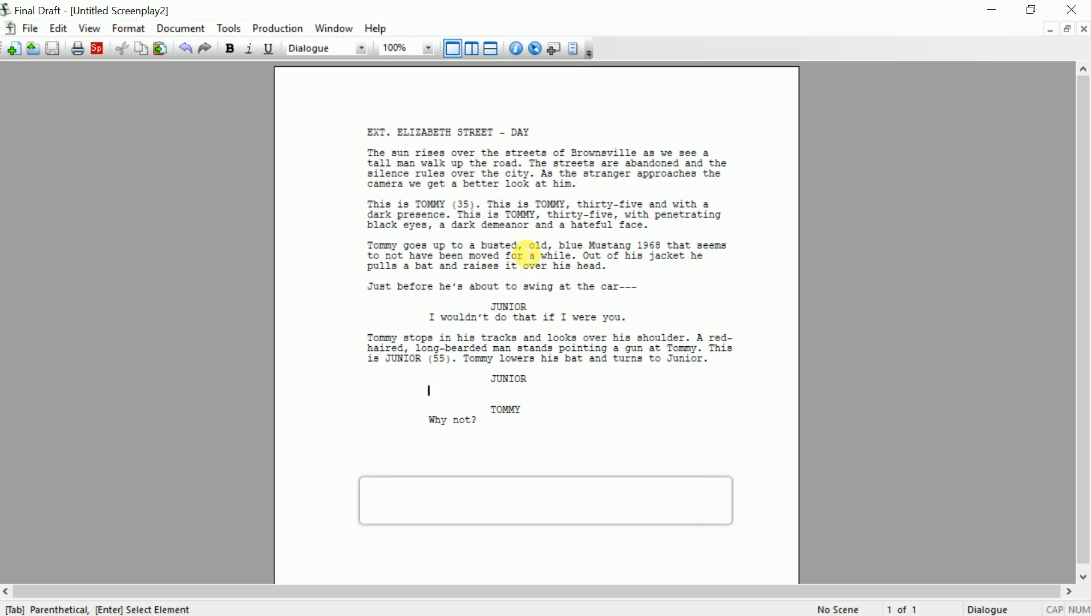
type("I really thi")
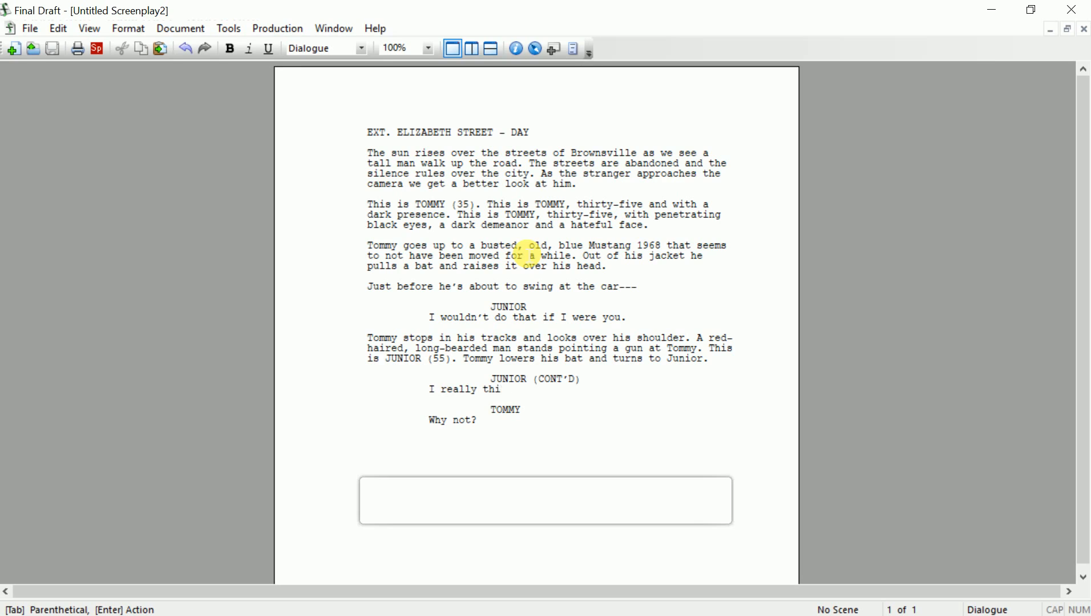
type("nk you should")
key("BackSpace")
type("n't do that. ")
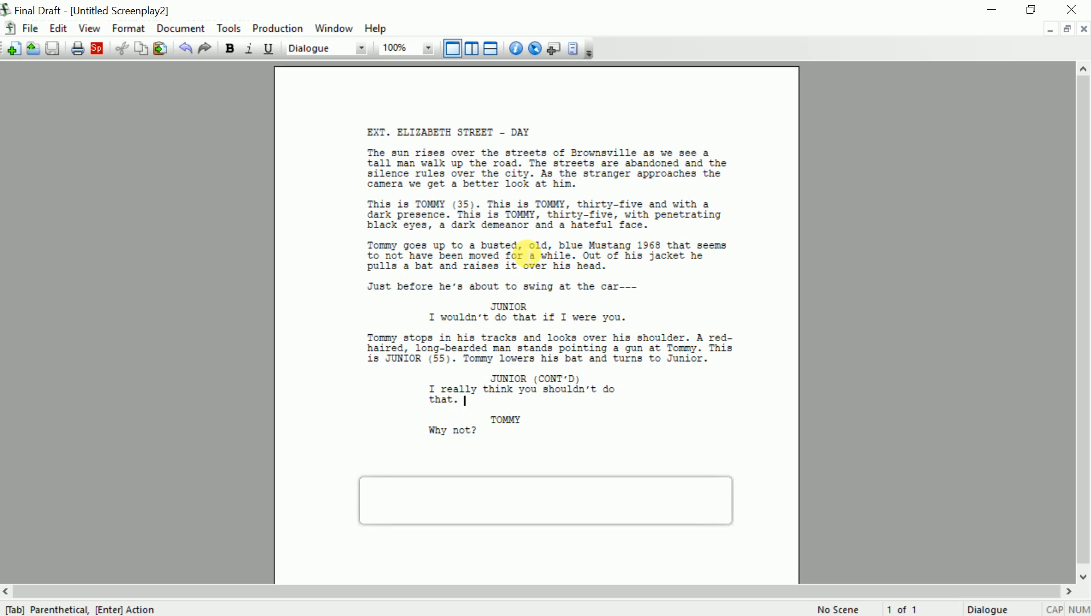
type("Trust me.")
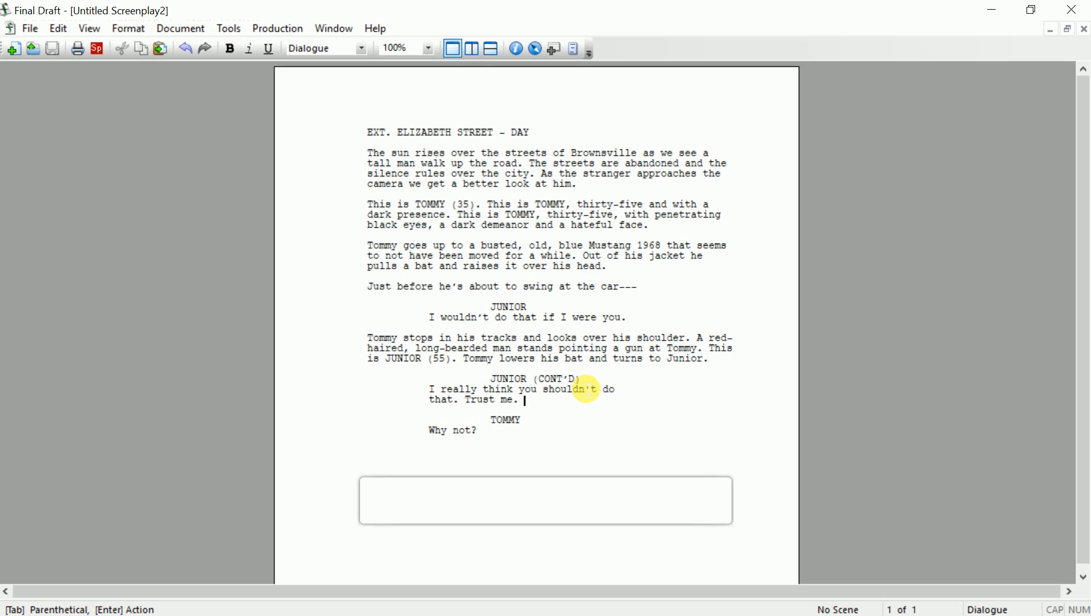
key("Up")
key("Up")
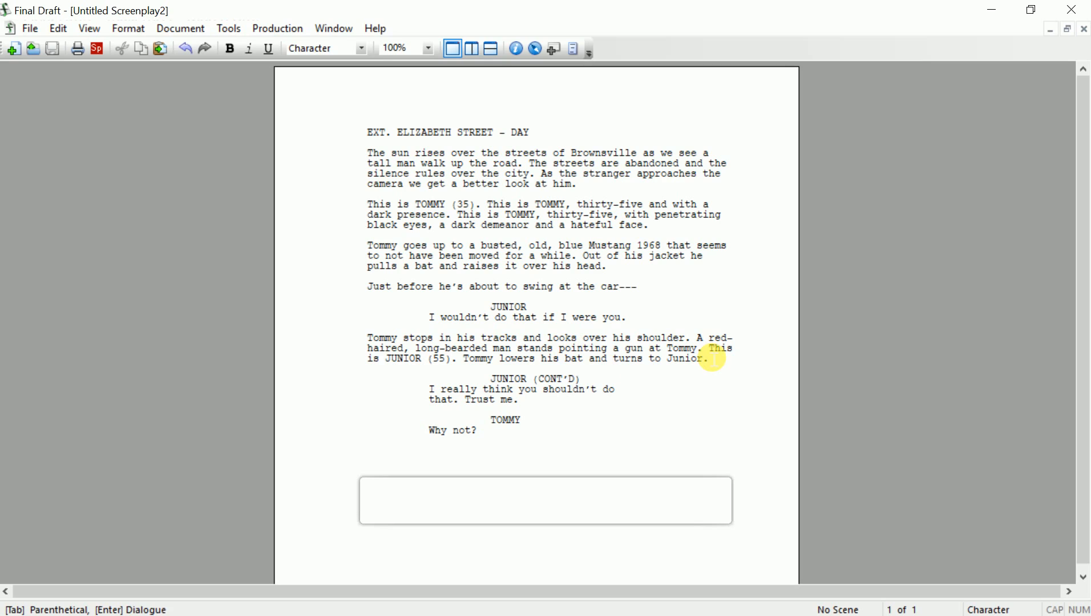
Append "You'll hurt me?" to Tommy's "Why not?" line
key("Up")
key("Down")
key("Down")
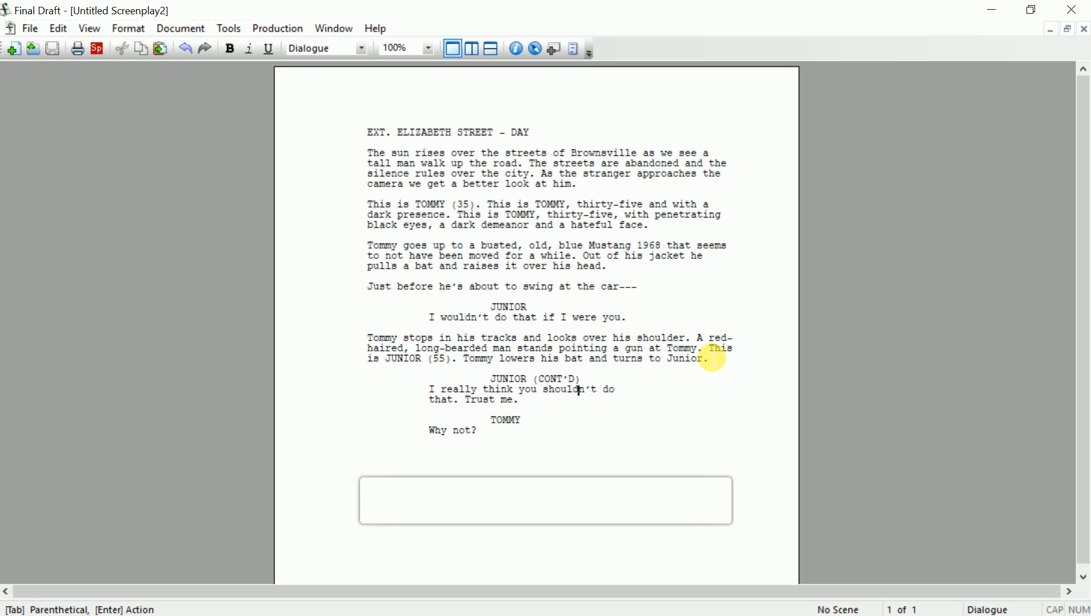
key("Up")
key("Up")
key("Up")
key("Up")
key("Up")
key("Down")
key("Down")
key("Down")
key("Down")
key("Down")
key("Down")
key("Down")
key("Down")
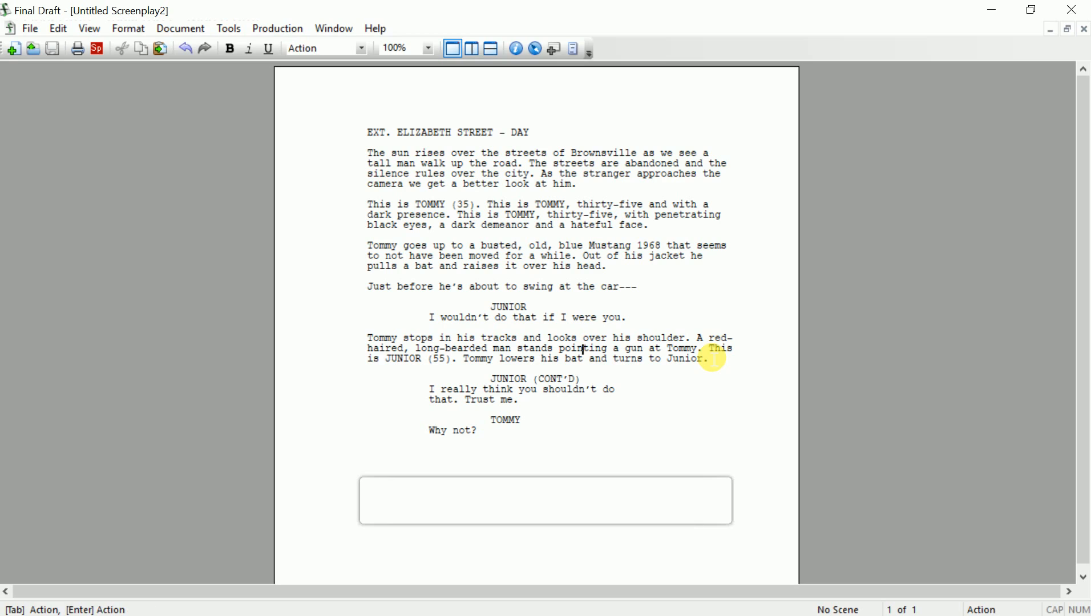
key("Up")
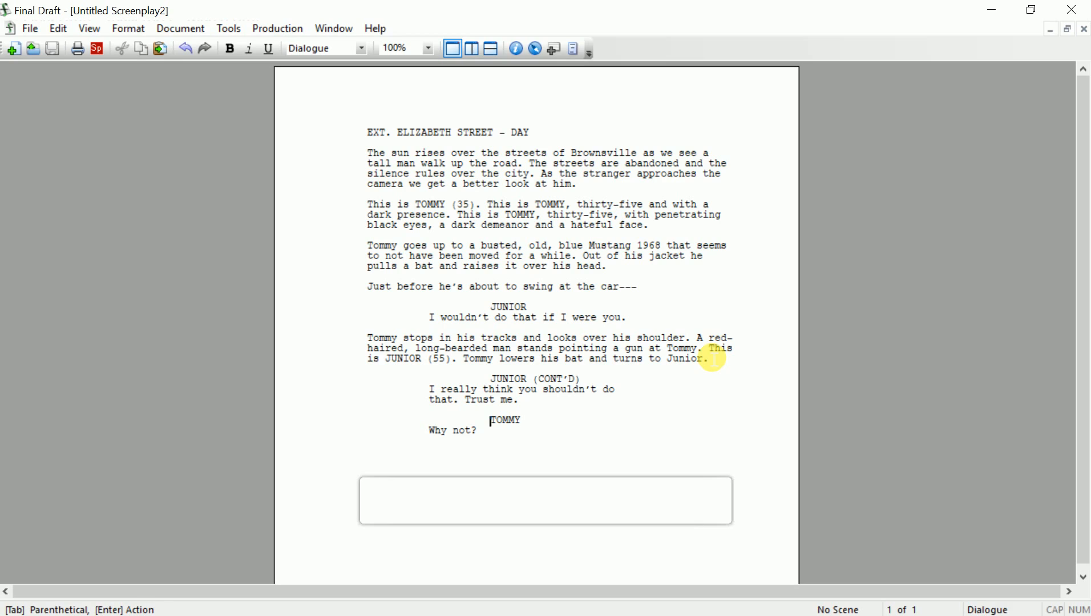
key("Down")
type("You'll hurt me?")
key("Up")
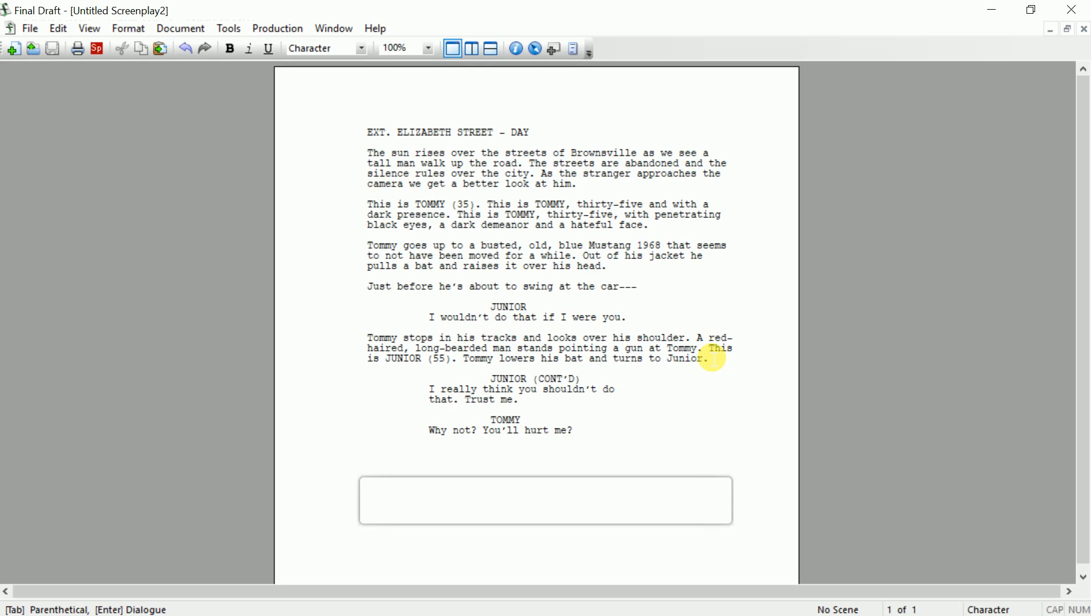
key("Down")
key("Up")
Add the parenthetical "(challenging)" under Tommy's cue
key("Tab")
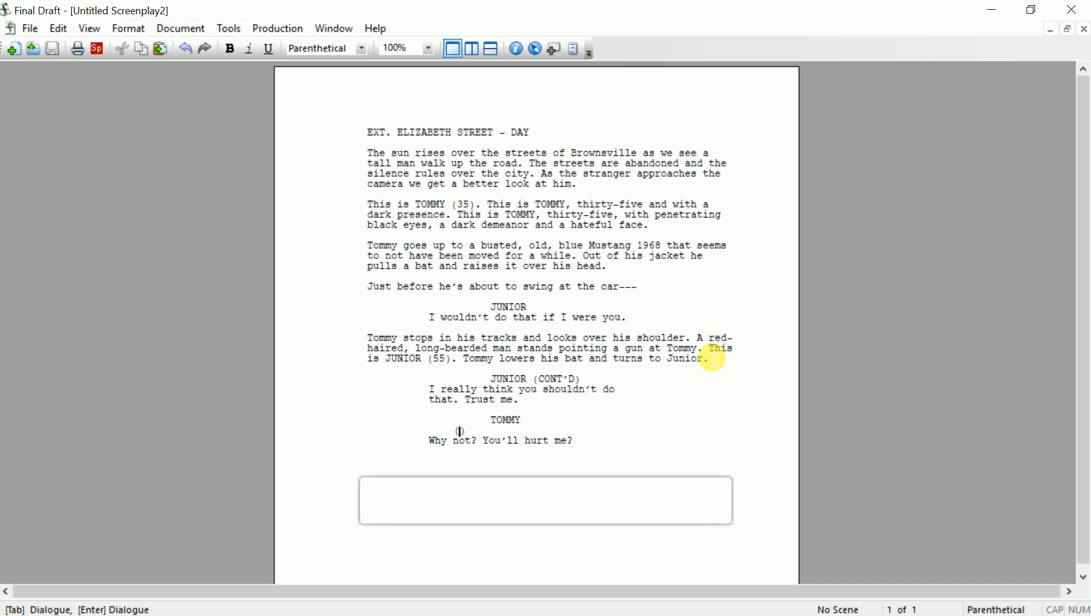
key("Down")
key("Up")
key("Right")
type("scared")
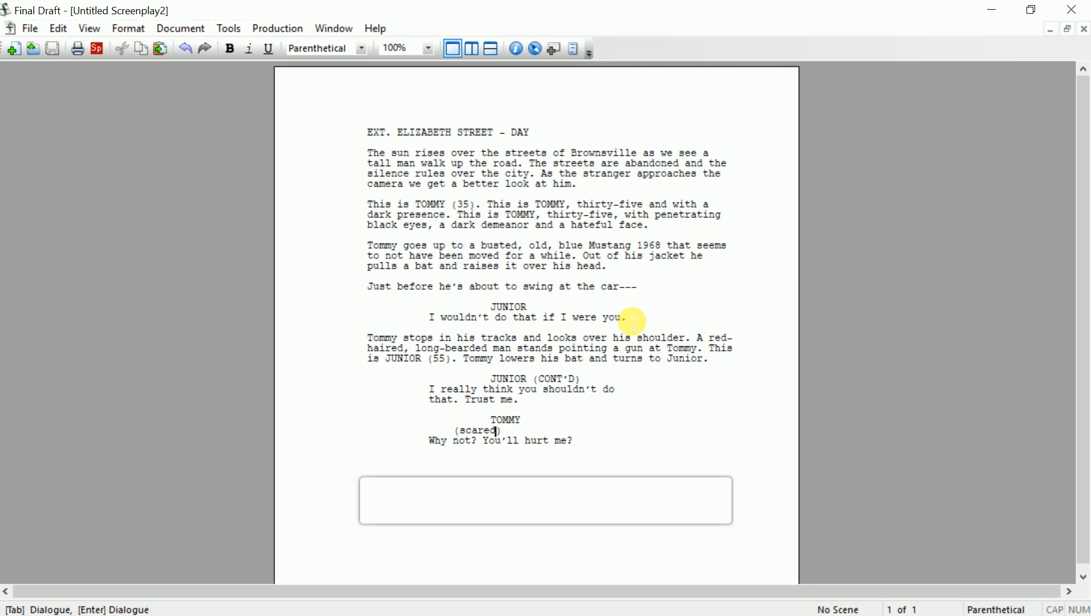
key("BackSpace")
key("BackSpace")
key("BackSpace")
key("BackSpace")
key("BackSpace")
key("BackSpace")
type("sarcasti")
key("BackSpace")
key("BackSpace")
key("BackSpace")
key("BackSpace")
key("BackSpace")
key("BackSpace")
key("BackSpace")
key("BackSpace")
type("challenging")
Start a new JUNIOR cue below Tommy's dialogue
key("Down")
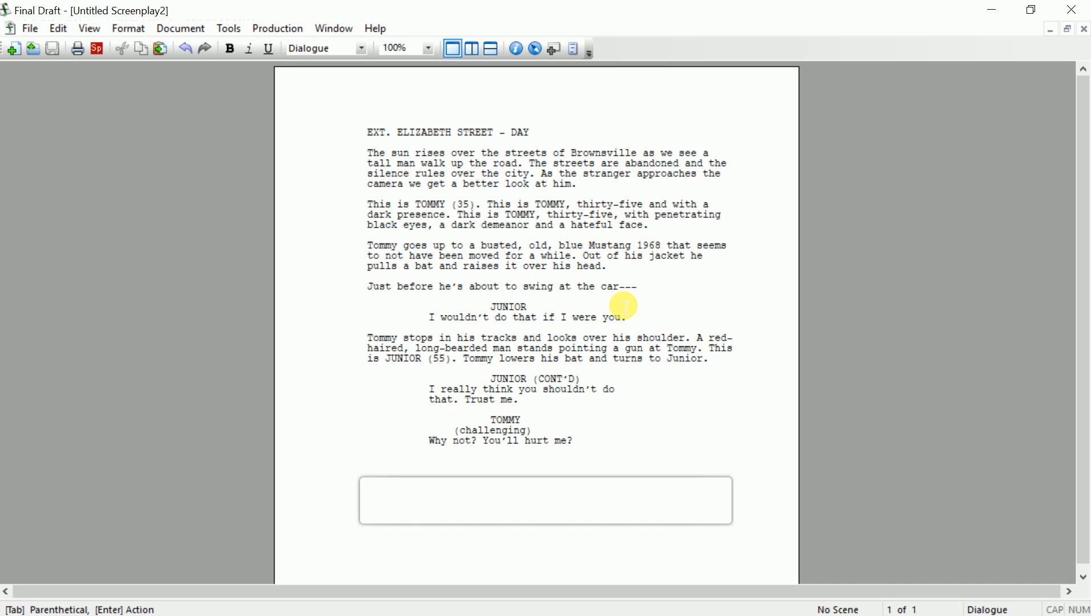
key("End")
key("Tab")
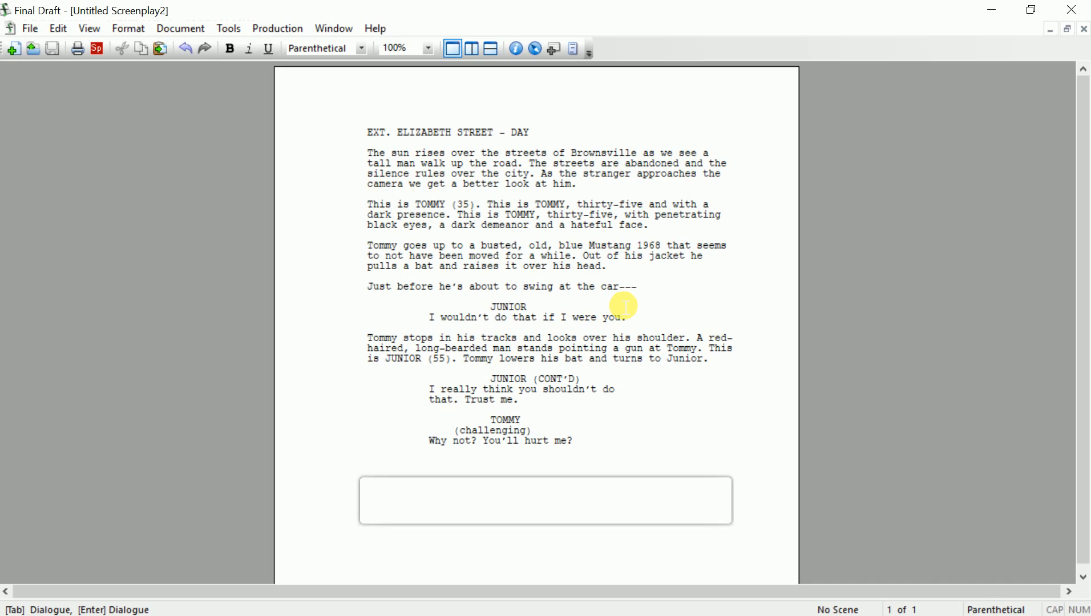
key("Tab")
key("Return")
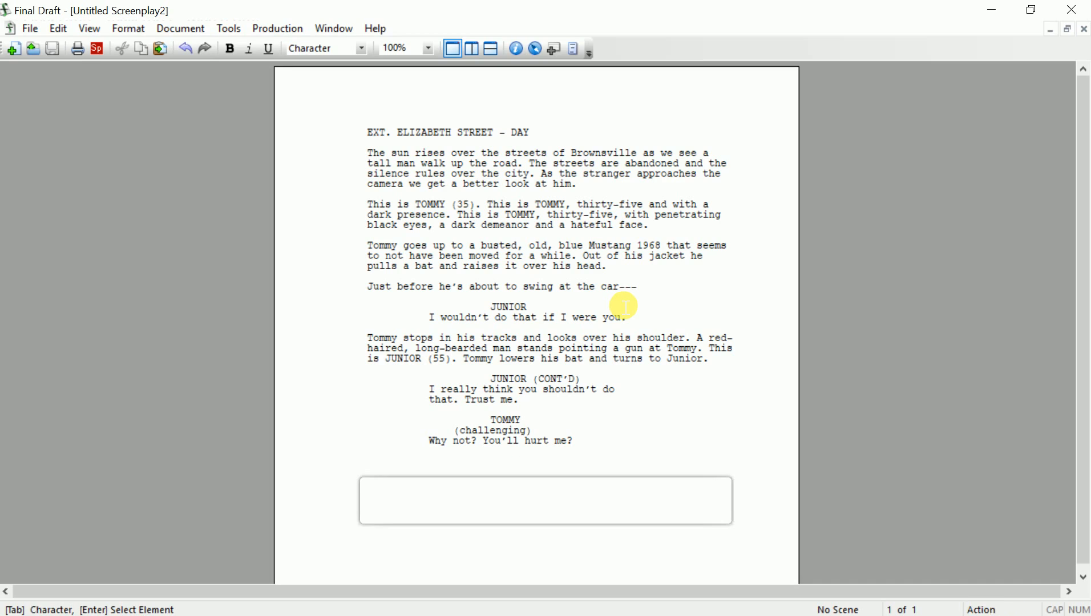
key("Tab")
key("Return")
Give Junior the line "I won't. But they will." and begin a parenthetical reading "to the"
type("I")
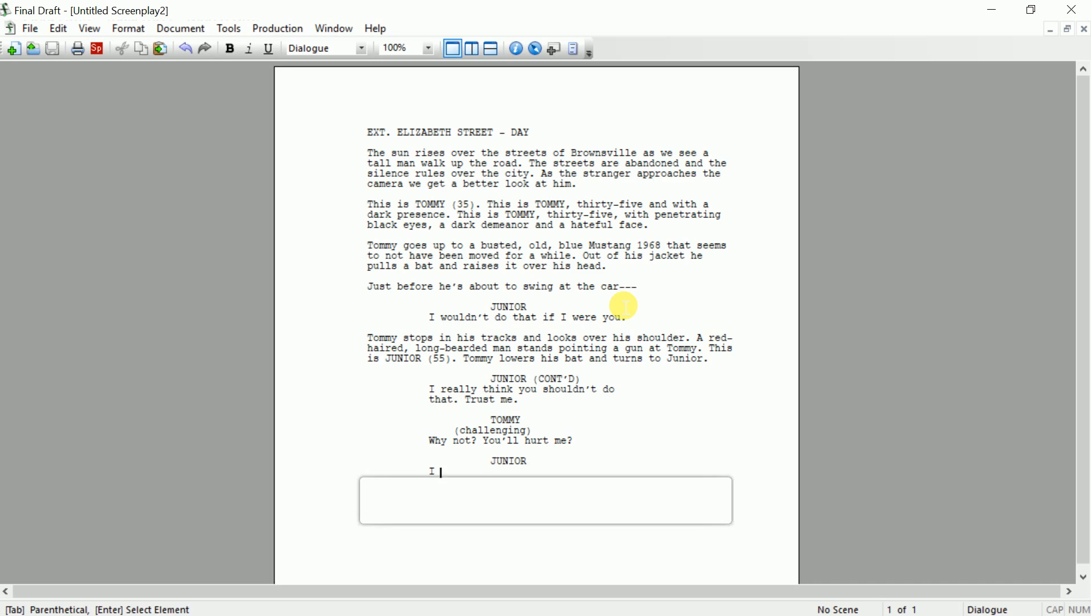
type(" won't. But they will.")
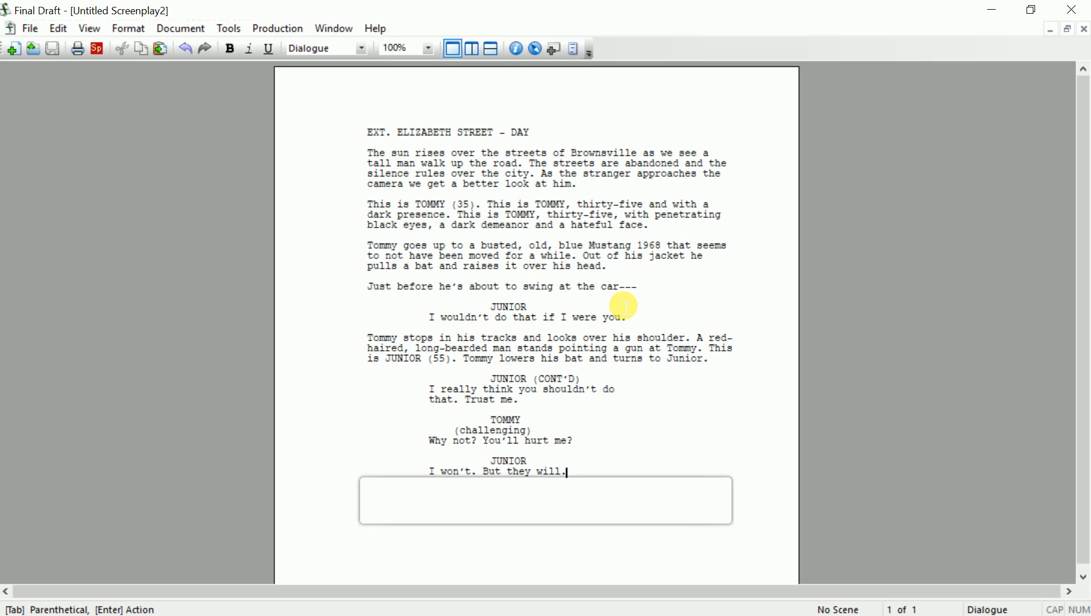
key("Tab")
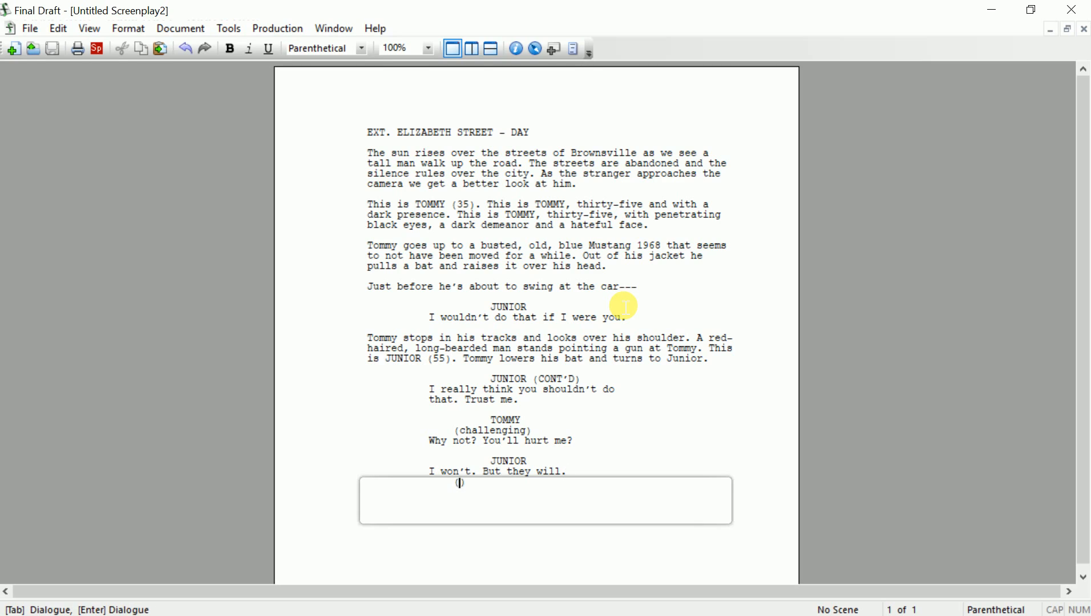
type("points at")
key("BackSpace")
key("BackSpace")
key("BackSpace")
type("across the")
type(" strre")
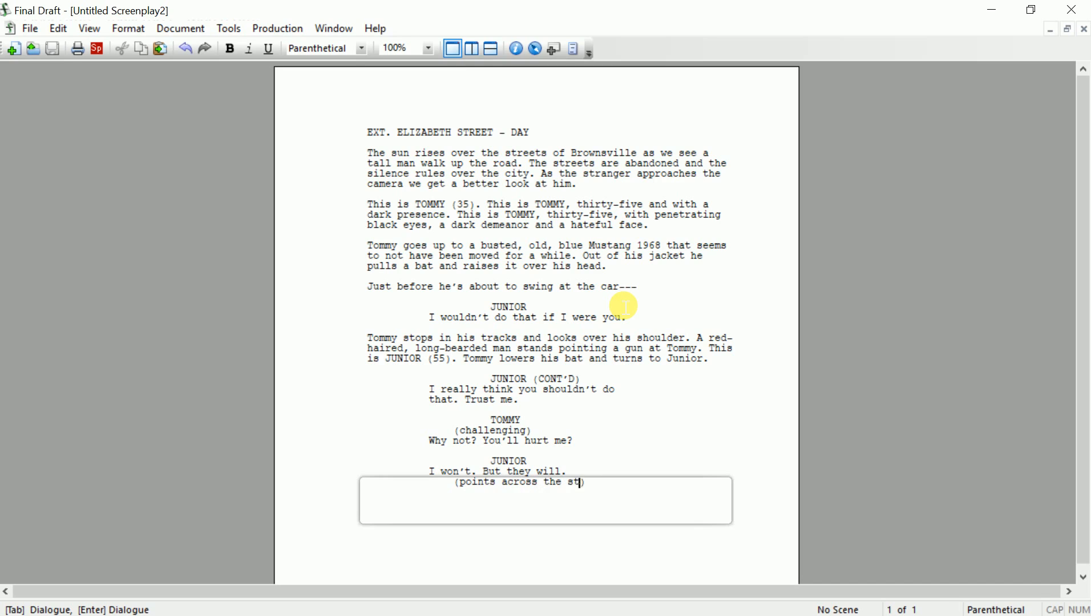
key("BackSpace")
key("BackSpace")
key("BackSpace")
key("BackSpace")
key("BackSpace")
key("BackSpace")
key("BackSpace")
key("BackSpace")
key("BackSpace")
key("BackSpace")
key("BackSpace")
key("BackSpace")
key("BackSpace")
key("BackSpace")
key("BackSpace")
key("BackSpace")
key("BackSpace")
key("BackSpace")
key("BackSpace")
key("BackSpace")
key("BackSpace")
key("BackSpace")
key("BackSpace")
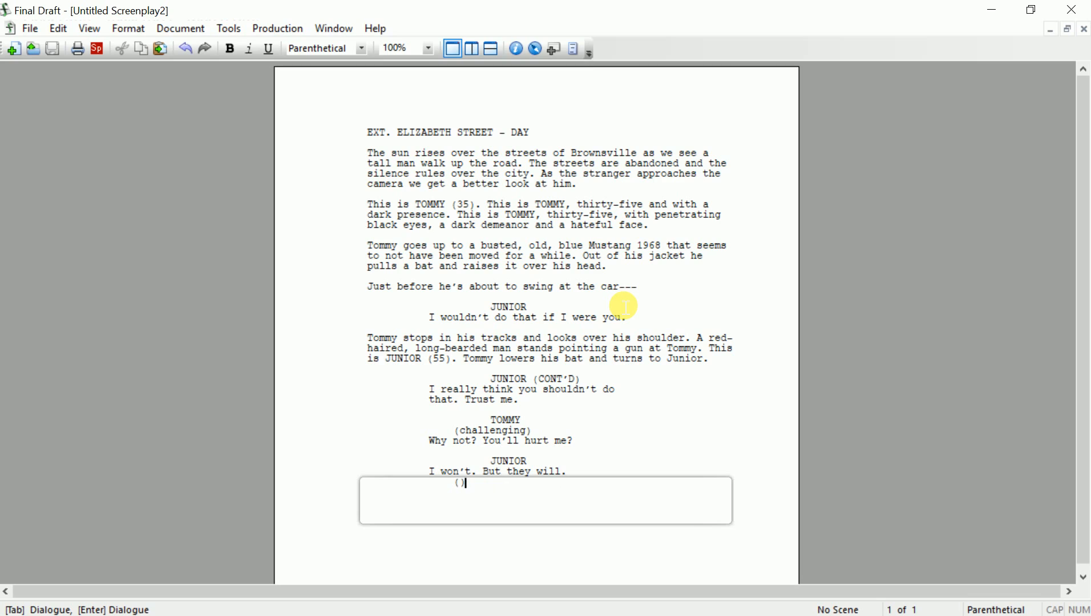
key("Up")
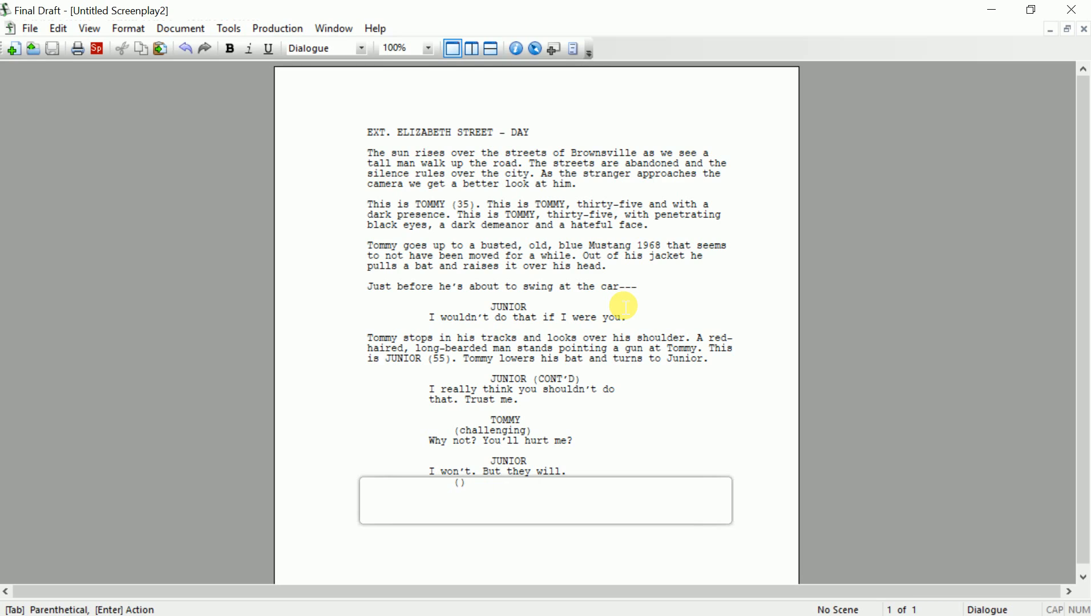
key("Down")
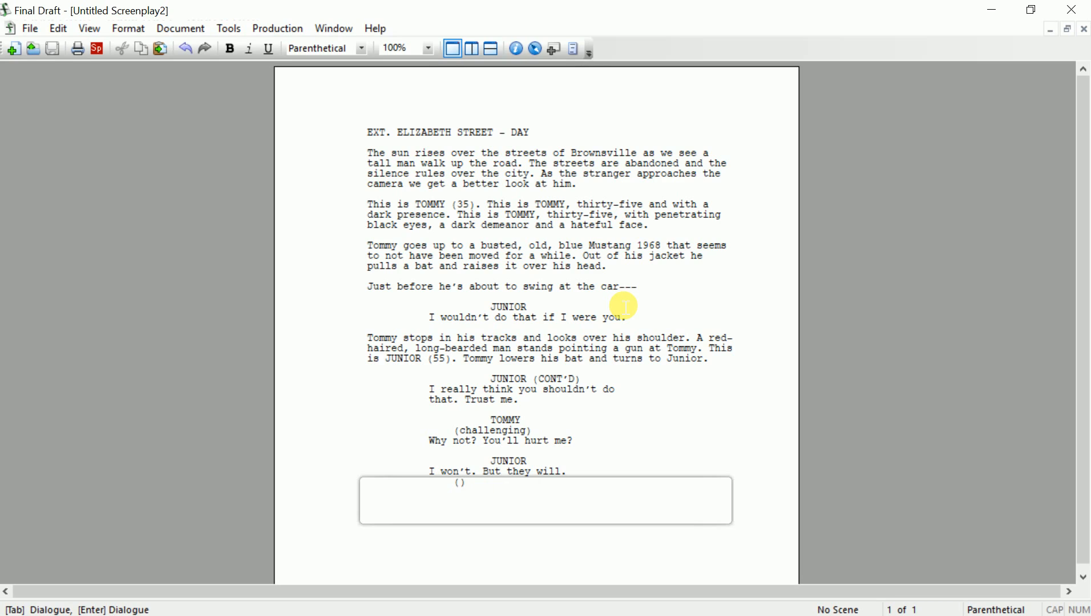
type("to the men behind Tommy")
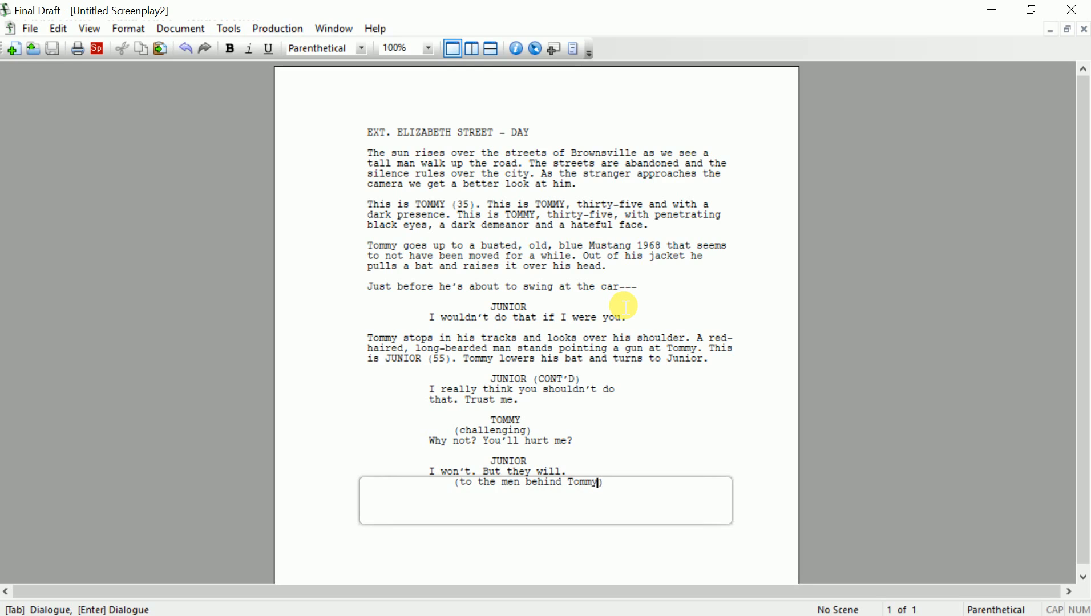
key("BackSpace")
key("BackSpace")
key("BackSpace")
key("BackSpace")
key("BackSpace")
key("BackSpace")
key("BackSpace")
key("BackSpace")
key("BackSpace")
key("BackSpace")
key("BackSpace")
key("BackSpace")
key("BackSpace")
key("BackSpace")
key("BackSpace")
key("BackSpace")
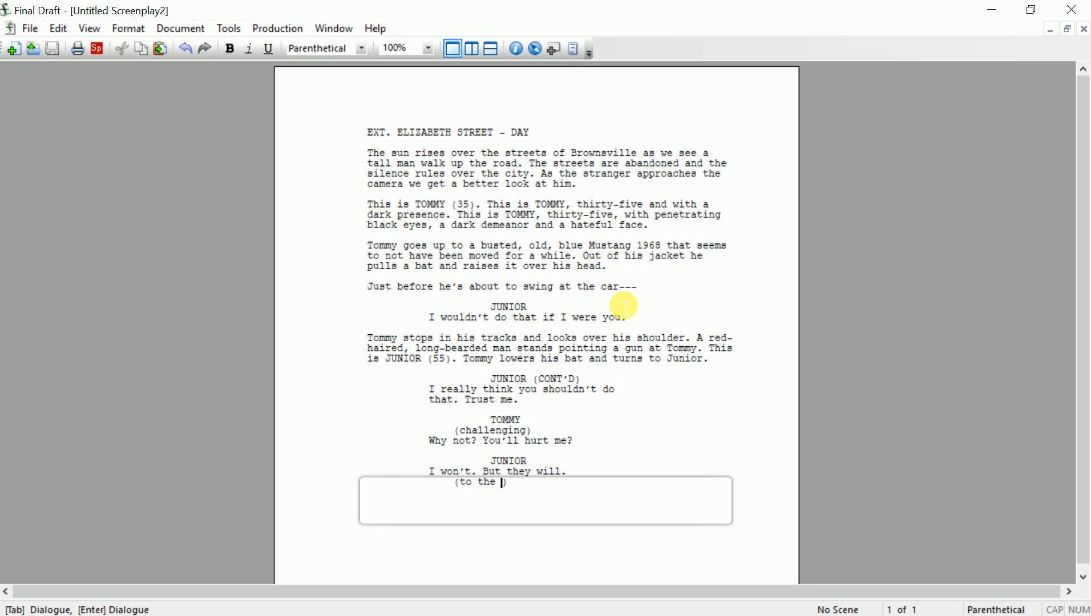
Complete Junior's parenthetical as "(to the group)"
type("group")
key("Up")
key("Up")
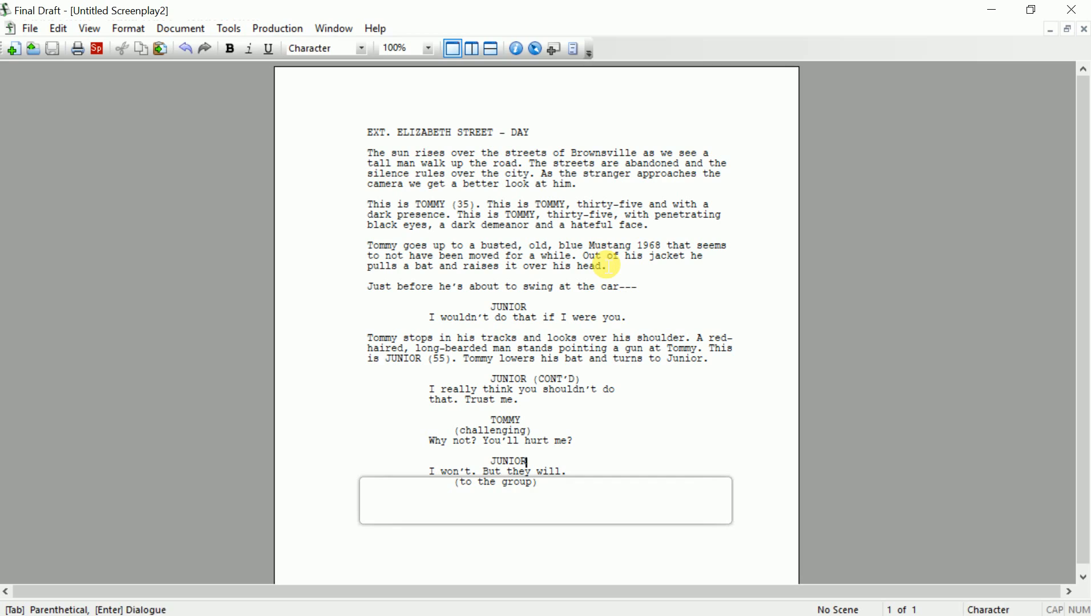
key("Up")
key("End")
Add the action "A group of hooligans gather up silently behind Tommy without him noticing them."
key("Return")
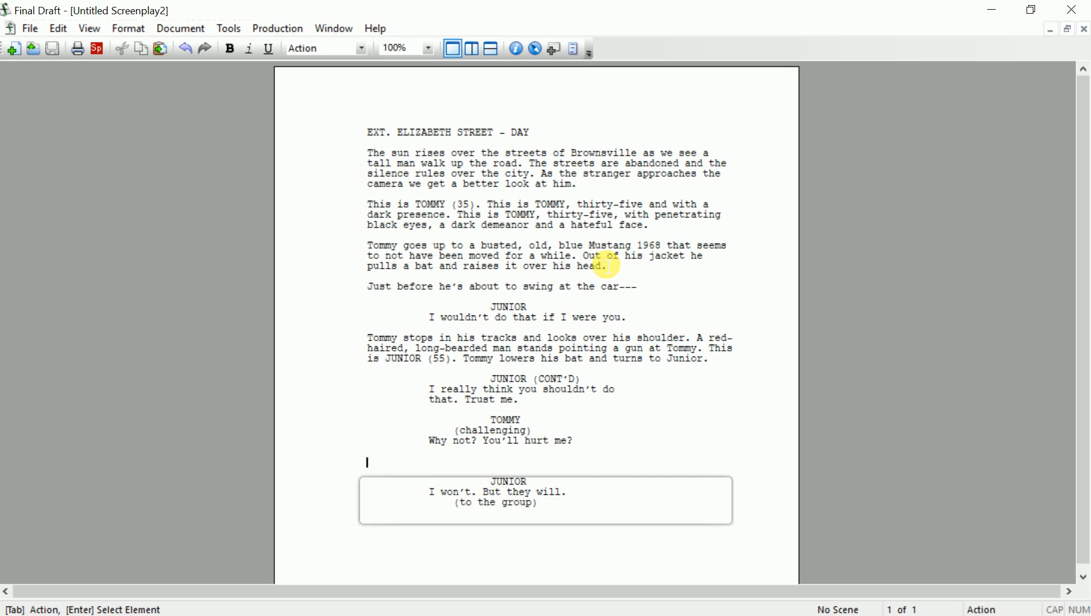
type("A group")
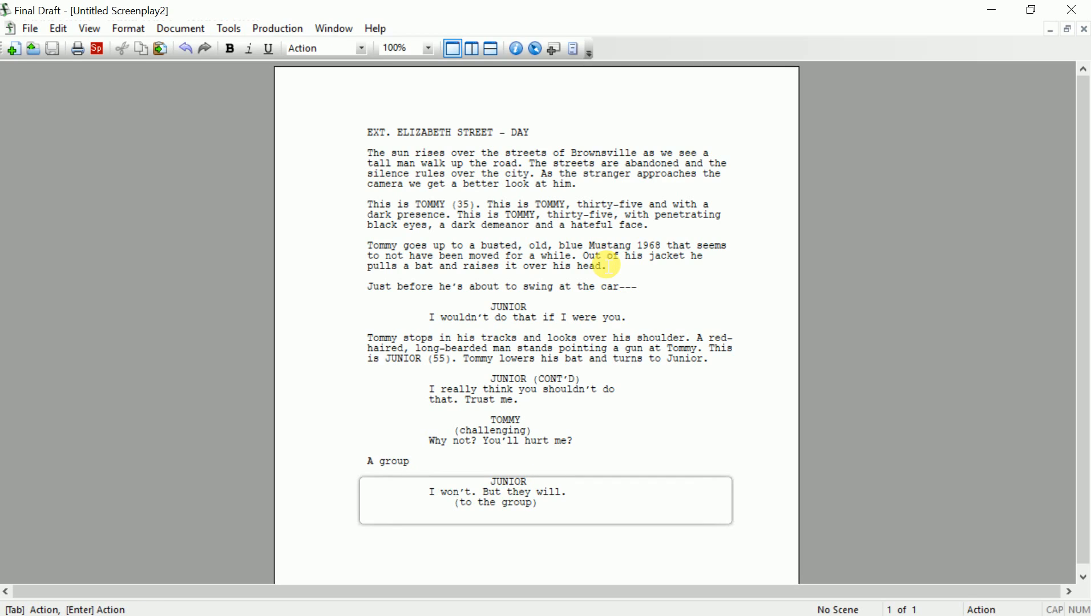
type(" of hooligans gather up")
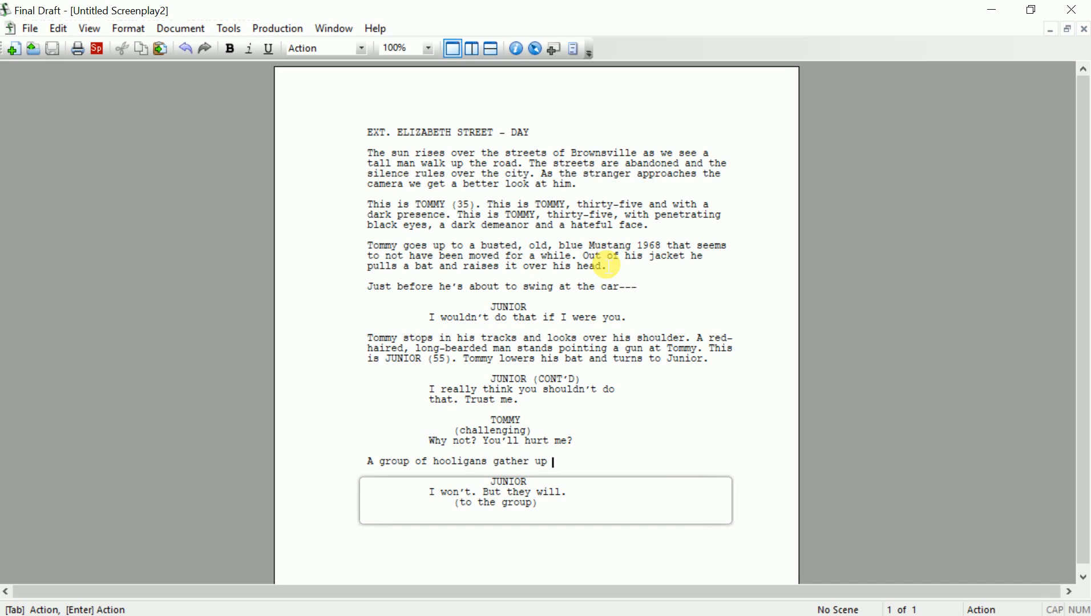
type(" silently behing Tommy without")
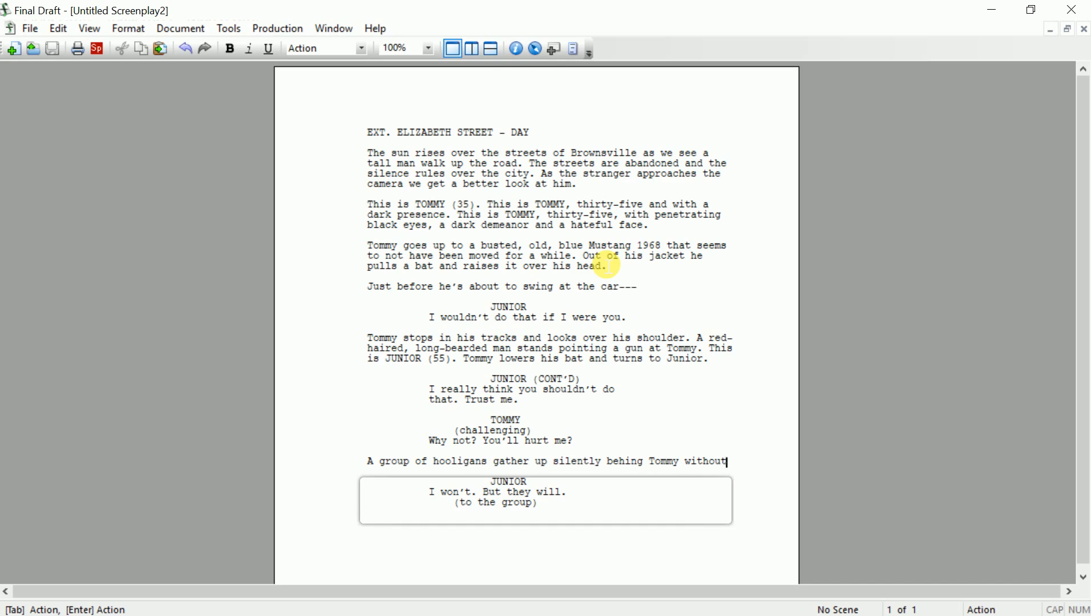
type(" hiunm")
key("BackSpace")
key("BackSpace")
key("BackSpace")
type("m")
key("BackSpace")
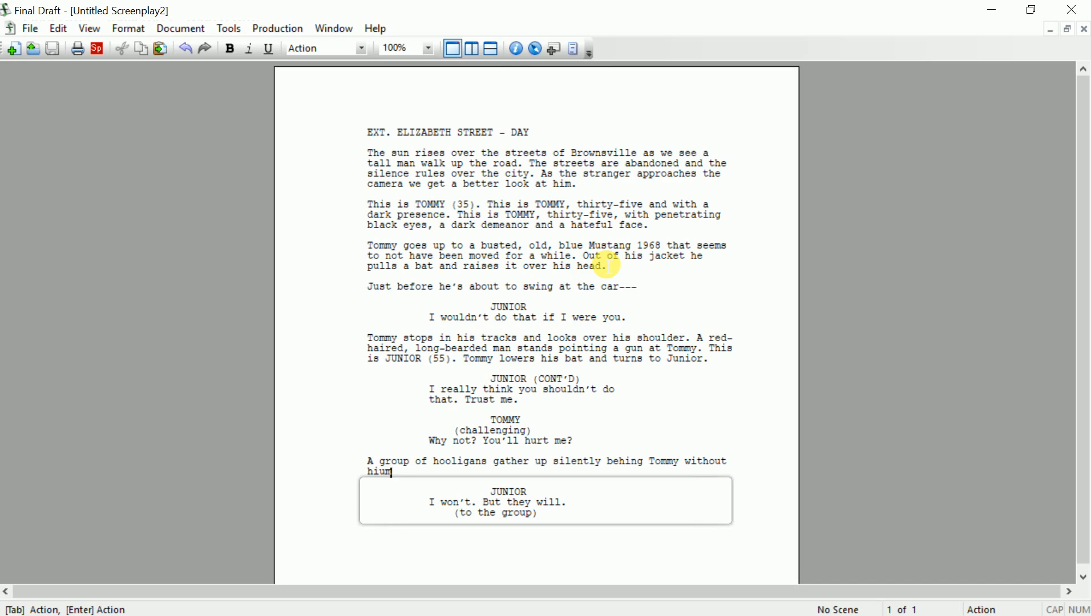
key("BackSpace")
key("BackSpace")
type("m noticing them.")
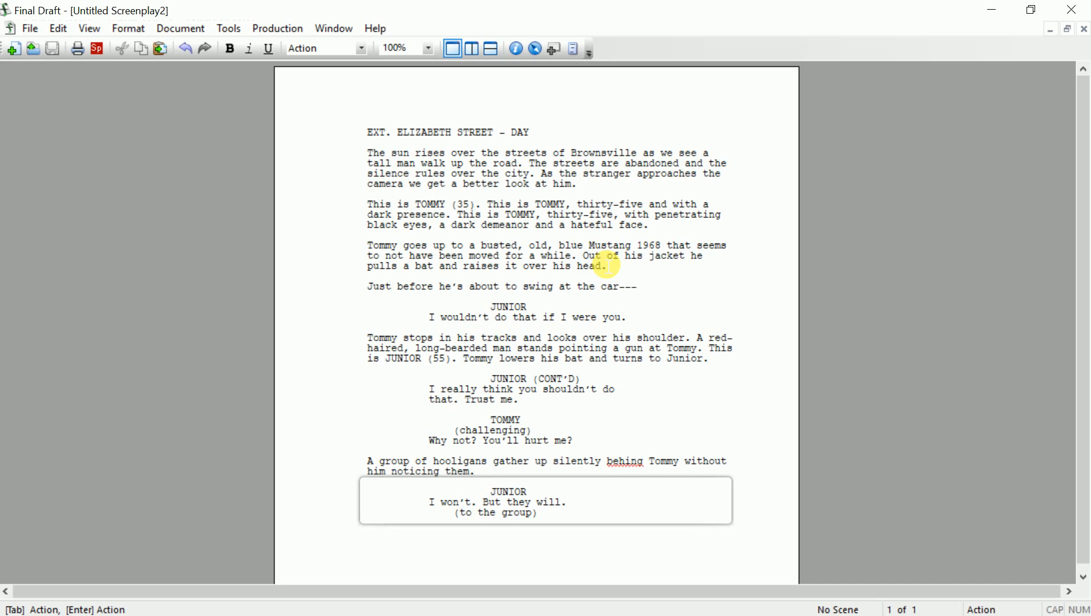
Give Junior the line "How's the day treating ya?" below the parenthetical
key("Down")
key("Down")
key("Down")
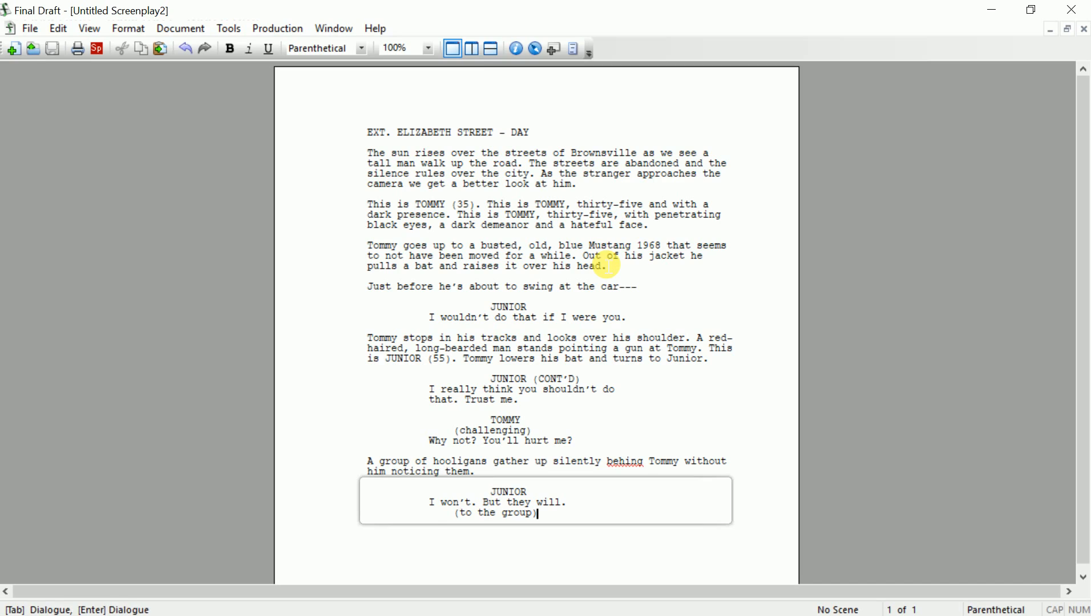
key("Return")
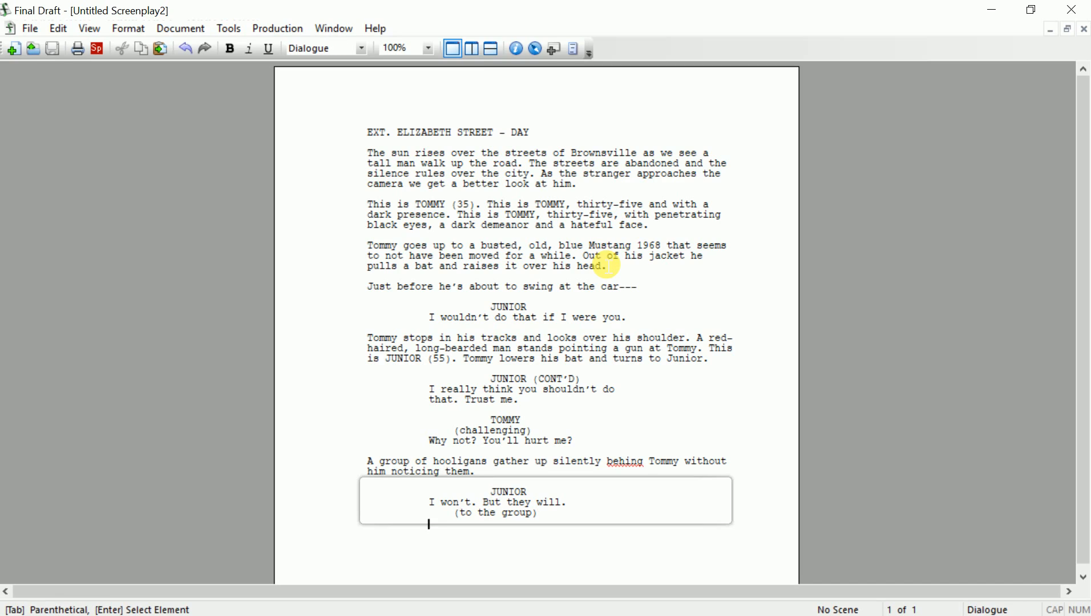
type("How ya doing bo")
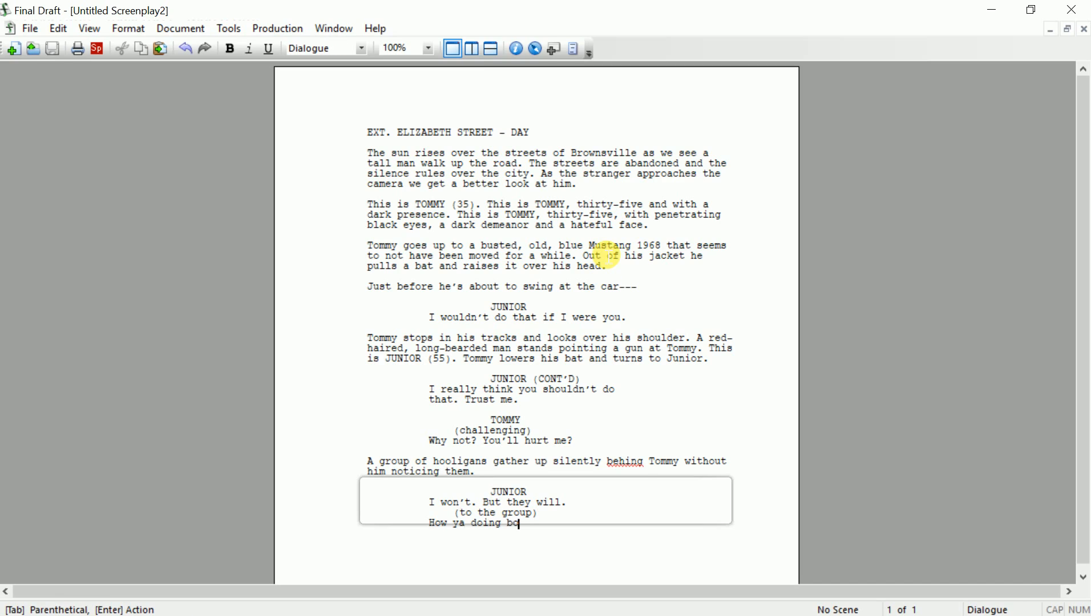
type("ys?")
key("BackSpace")
key("BackSpace")
key("BackSpace")
key("BackSpace")
key("BackSpace")
key("BackSpace")
key("BackSpace")
key("BackSpace")
key("BackSpace")
key("BackSpace")
key("BackSpace")
key("BackSpace")
key("BackSpace")
key("BackSpace")
key("BackSpace")
key("BackSpace")
key("BackSpace")
type("ow's the day treag")
key("BackSpace")
key("BackSpace")
type("ating ya?")
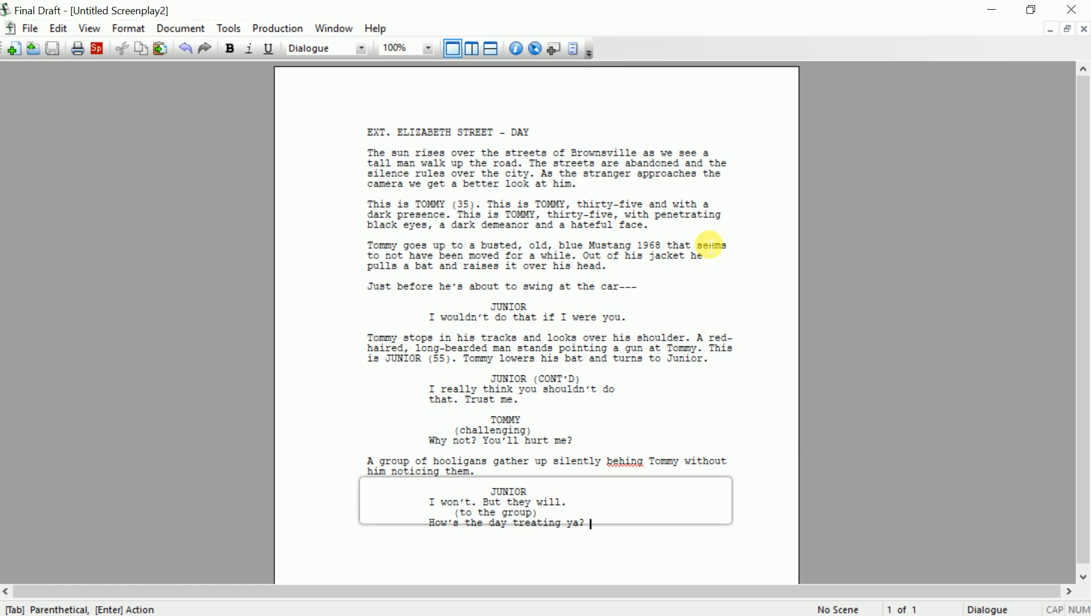
key("Return")
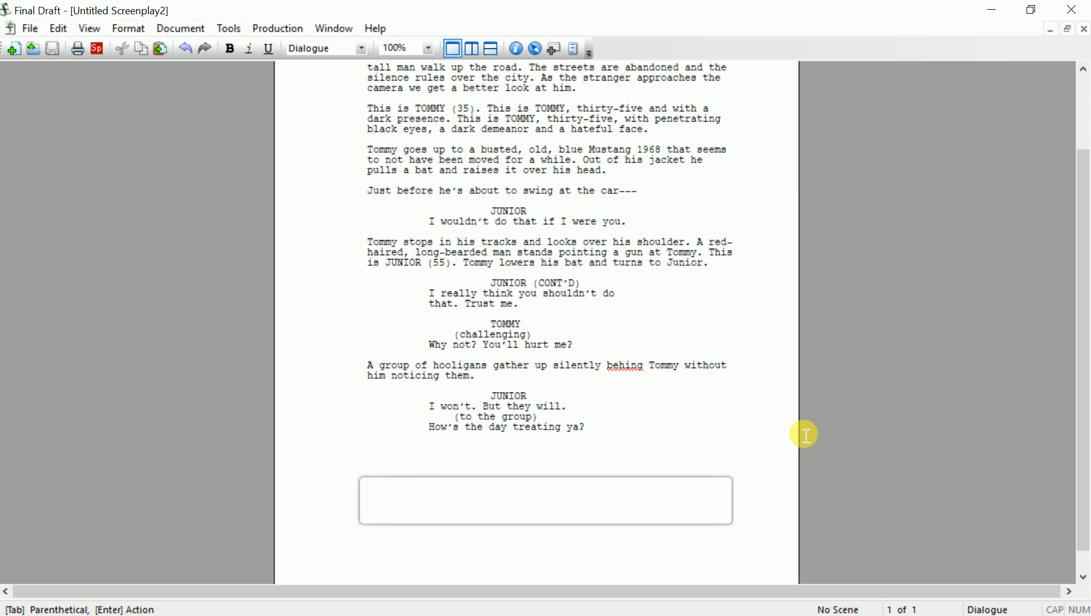
Delete the '(to the group)' parenthetical, then undo to restore it
double_click(518, 417)
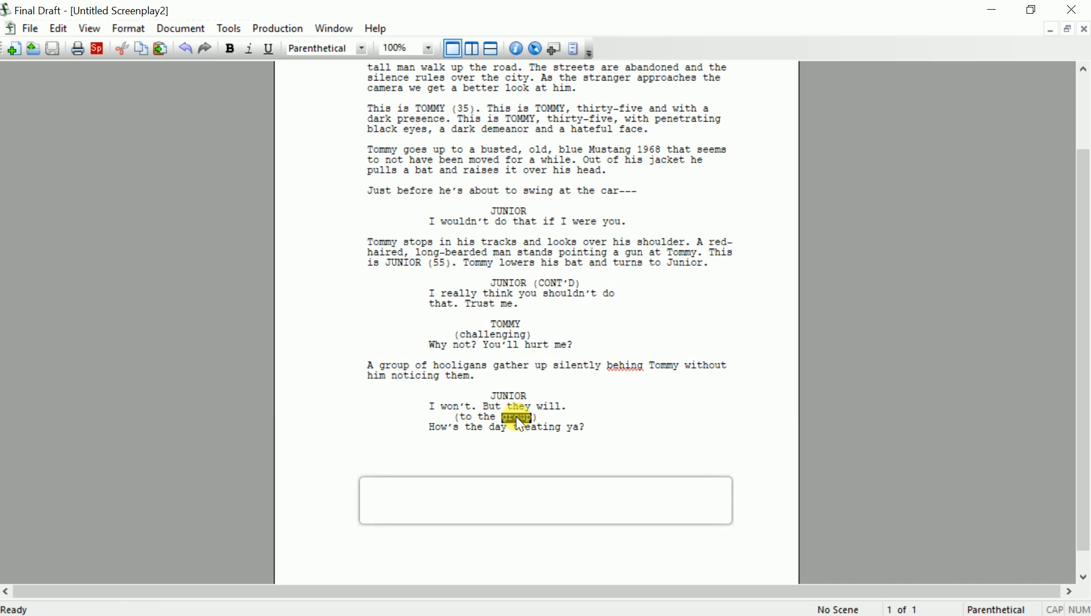
left_click(518, 418)
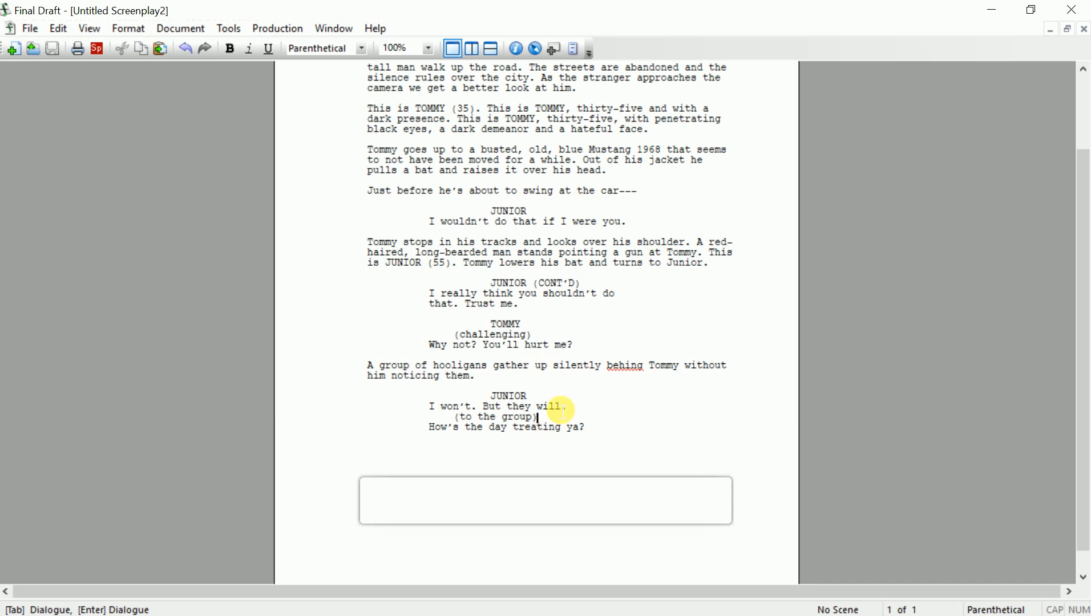
key("shift+Home")
key("Delete")
key("Delete")
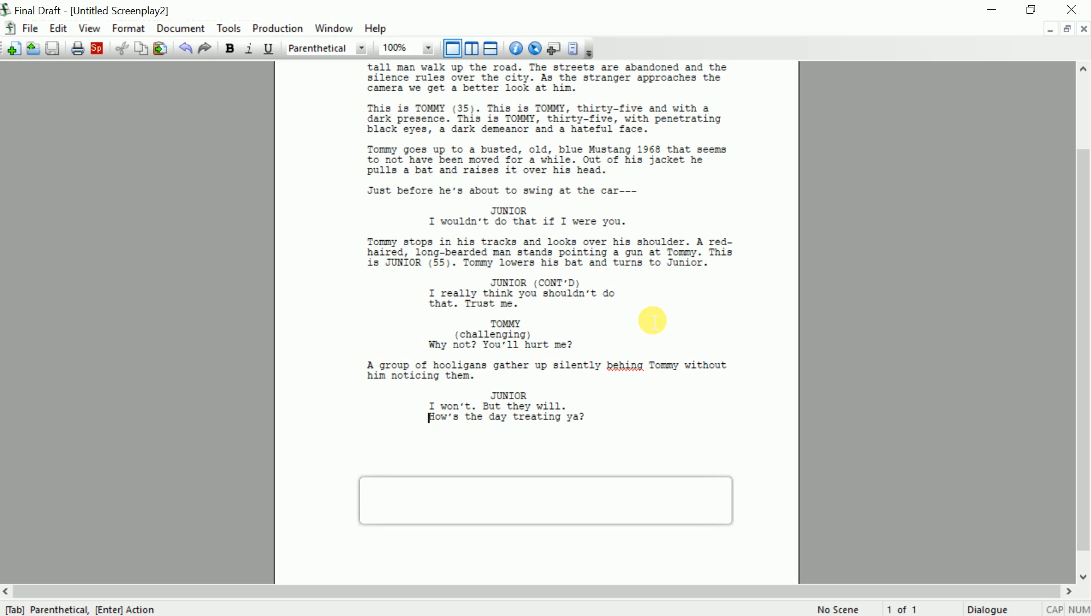
key("ctrl+z")
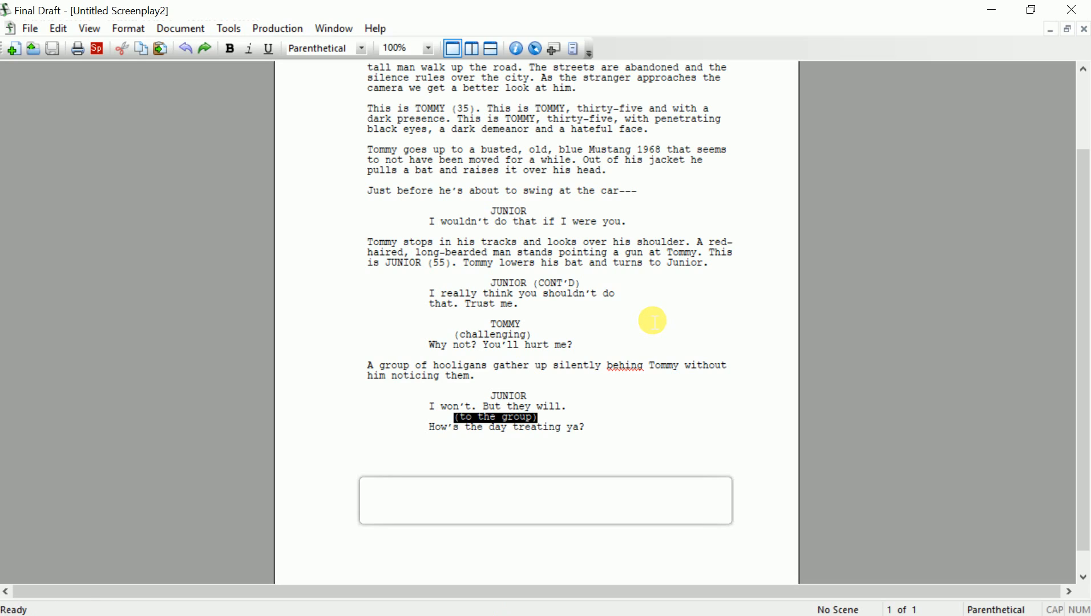
Correct 'behing' to 'behind' in the hooligans action line
key("Right")
key("Up")
key("Up")
key("Up")
key("Up")
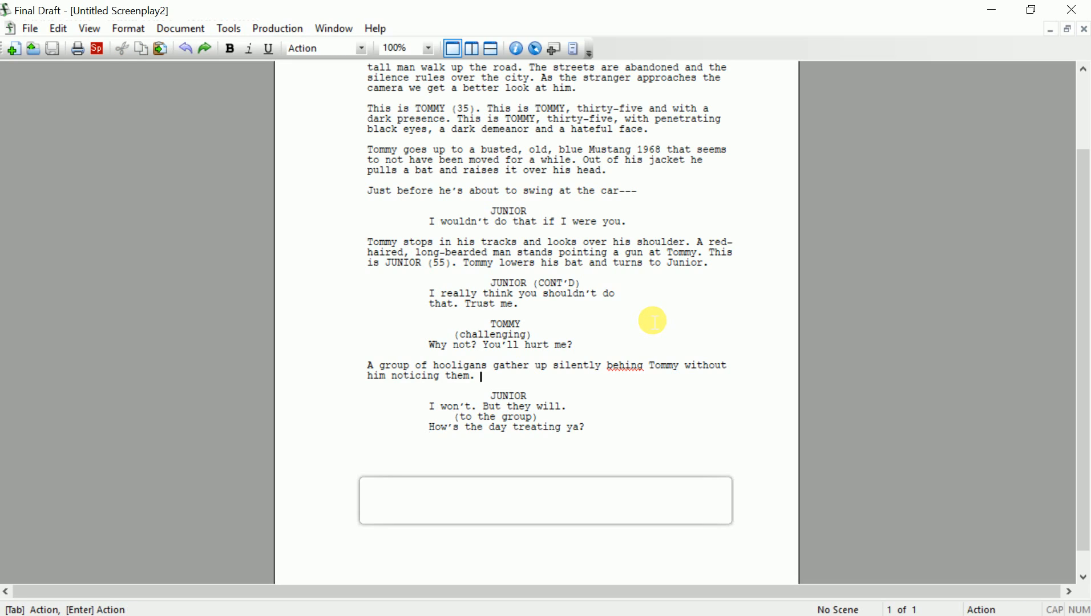
left_click(643, 372)
key("BackSpace")
type("d")
Add a new empty Action paragraph below Junior's dialogue, undoing an accidental line split
key("Down")
key("Down")
key("Down")
key("Down")
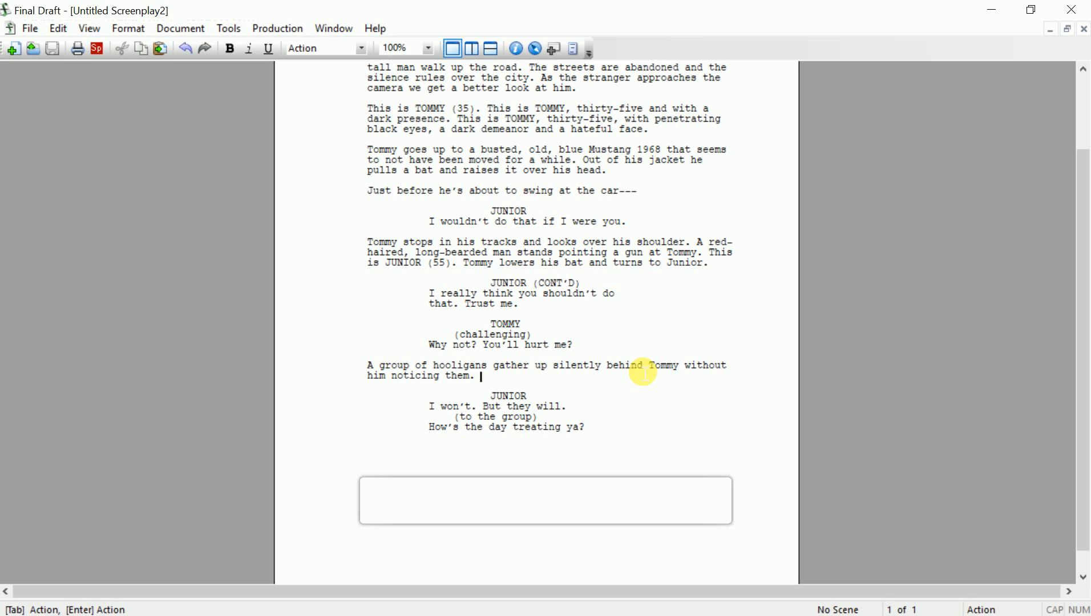
key("Down")
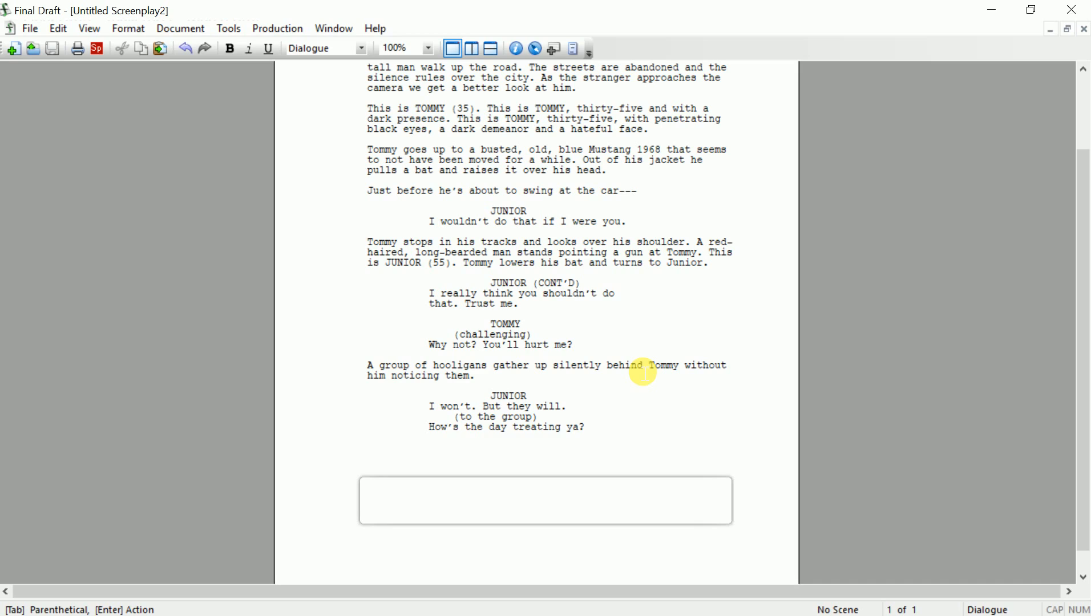
key("Return")
key("ctrl+z")
key("End")
key("Return")
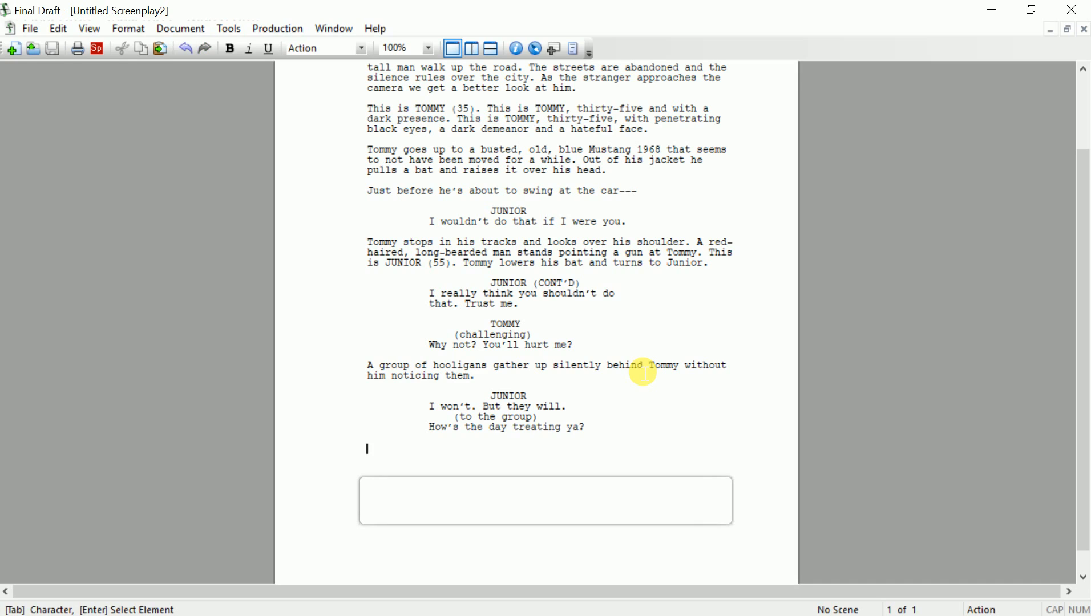
left_click(129, 30)
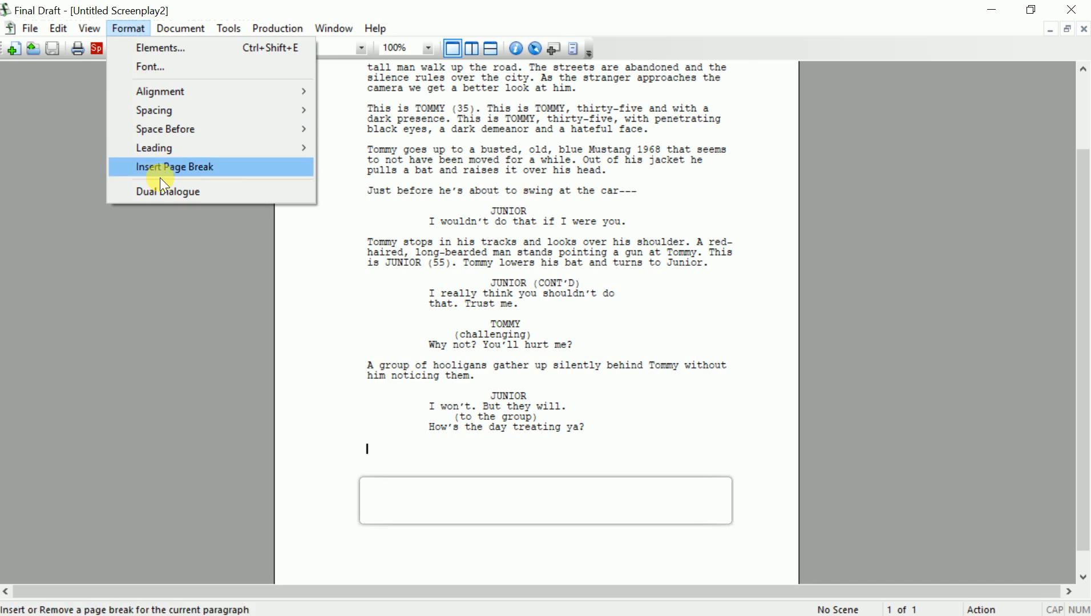
mouse_move(169, 23)
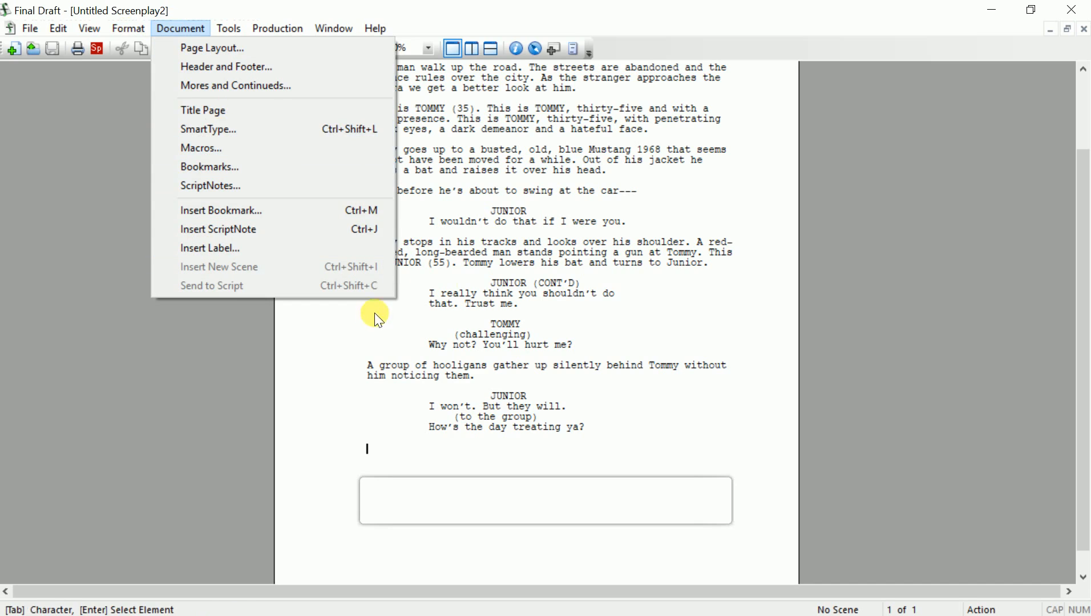
mouse_move(241, 33)
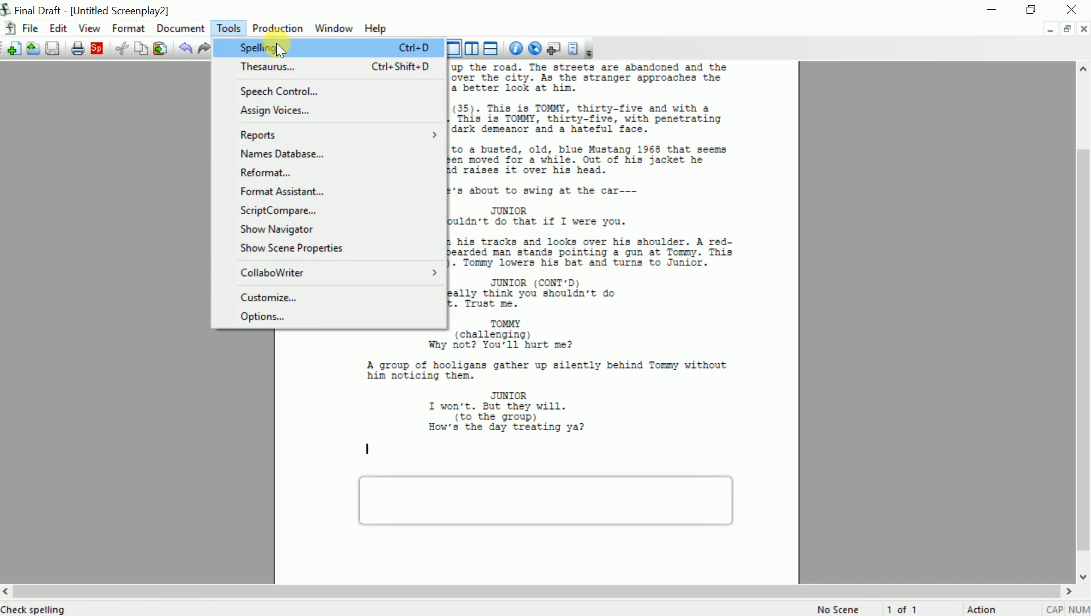
mouse_move(271, 25)
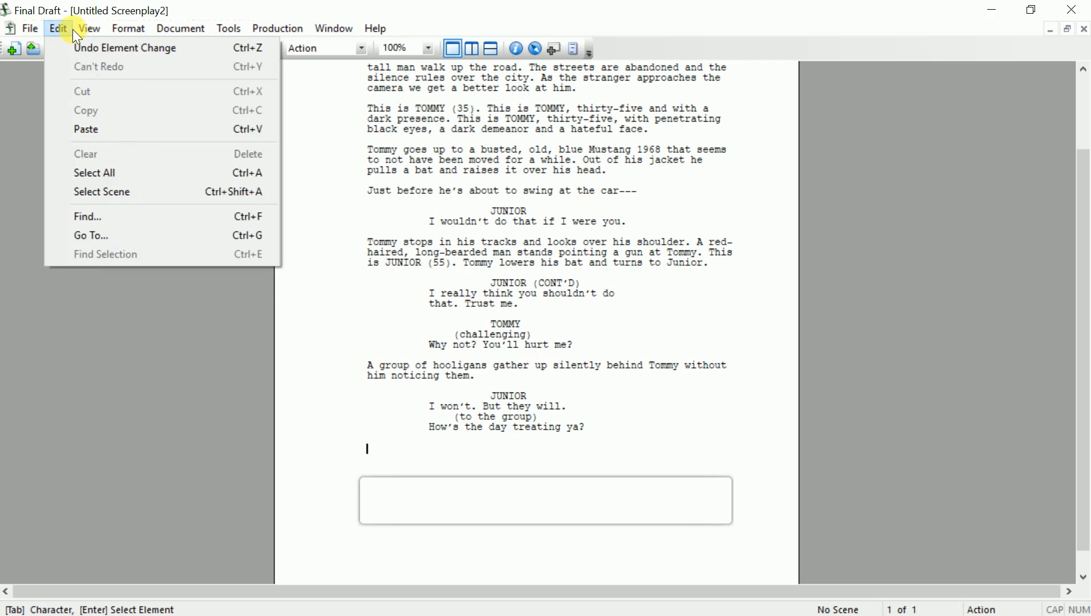
mouse_move(79, 31)
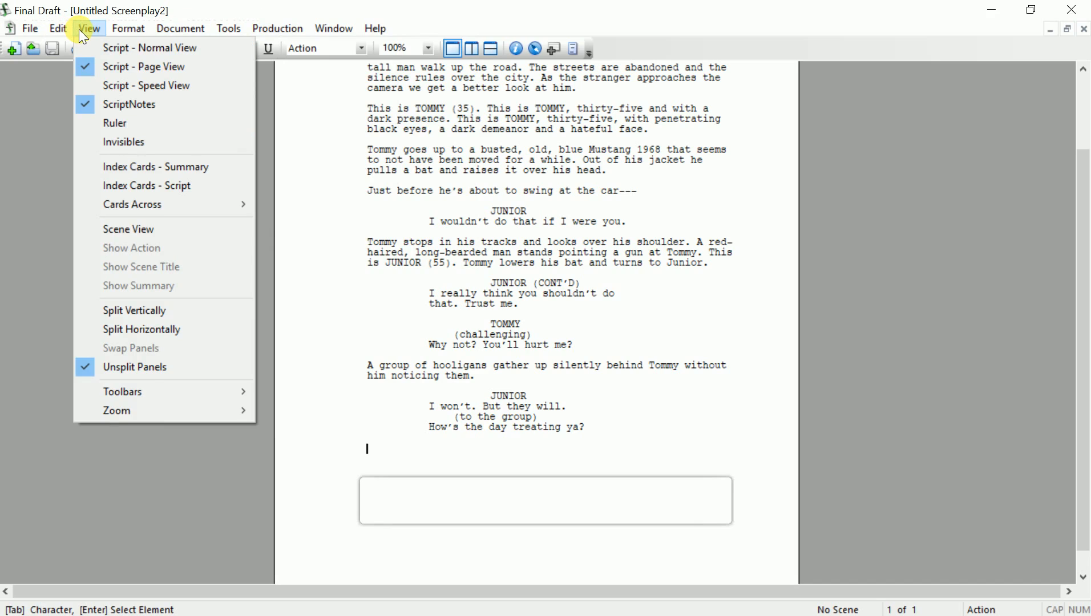
mouse_move(129, 36)
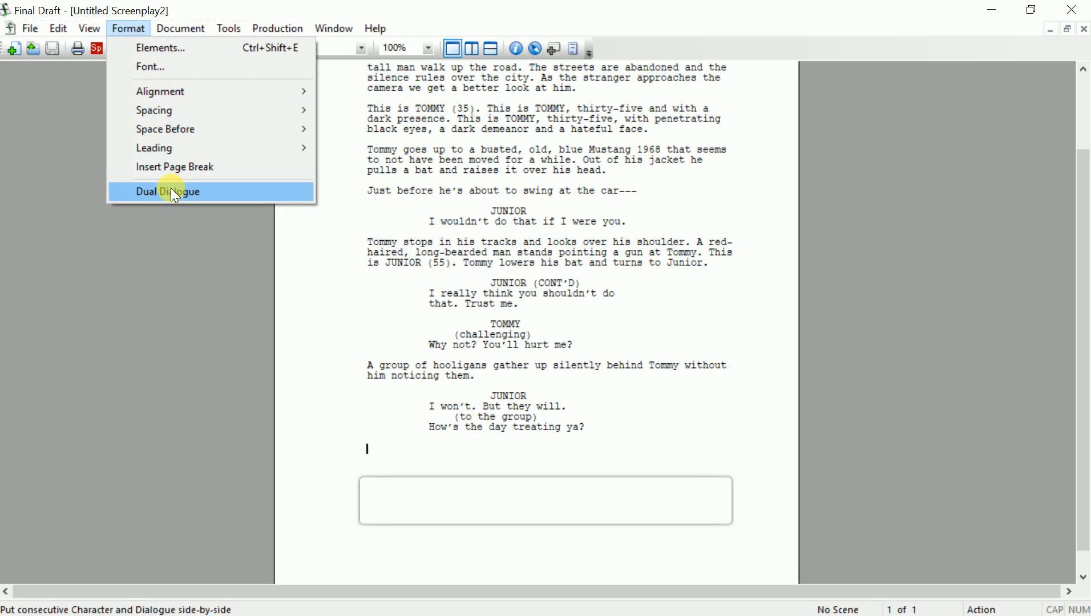
left_click(402, 459)
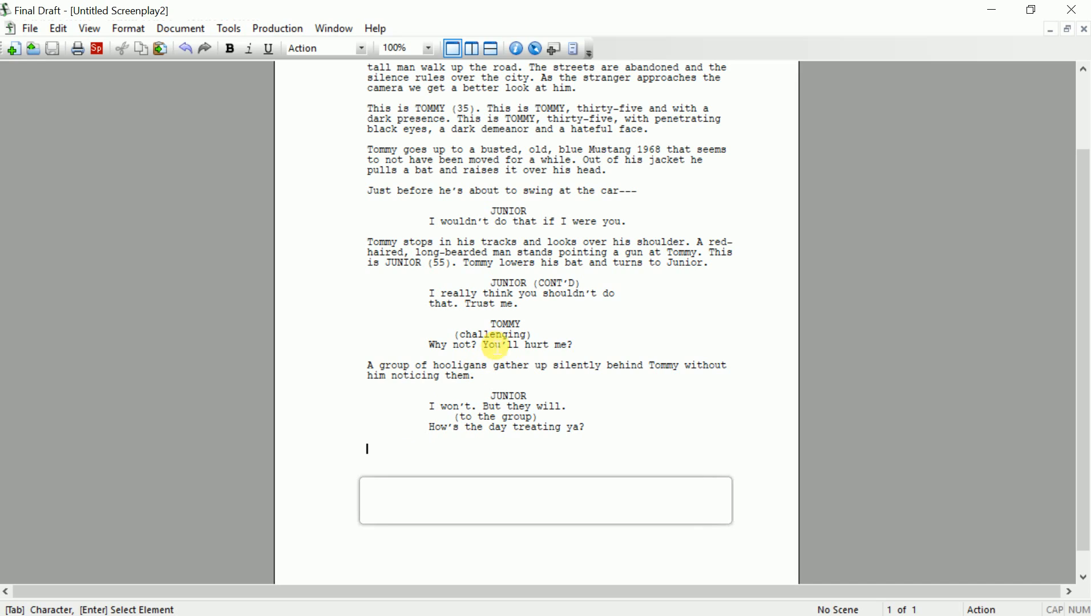
Select the '(challenging)' and '(to the group)' parenthetical lines to review them
triple_click(492, 340)
left_click(488, 334)
double_click(488, 334)
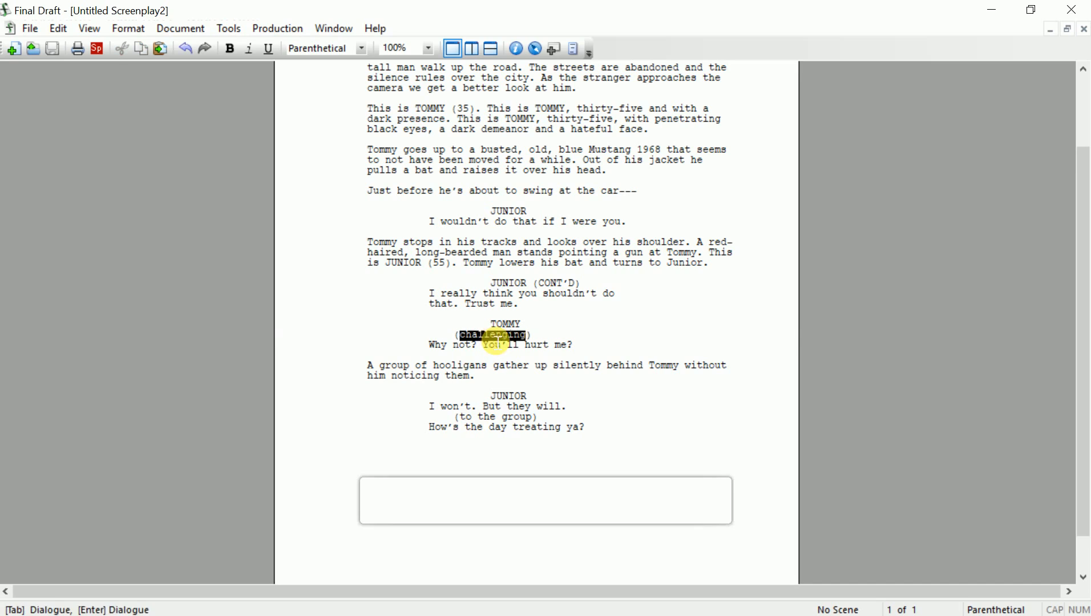
triple_click(490, 417)
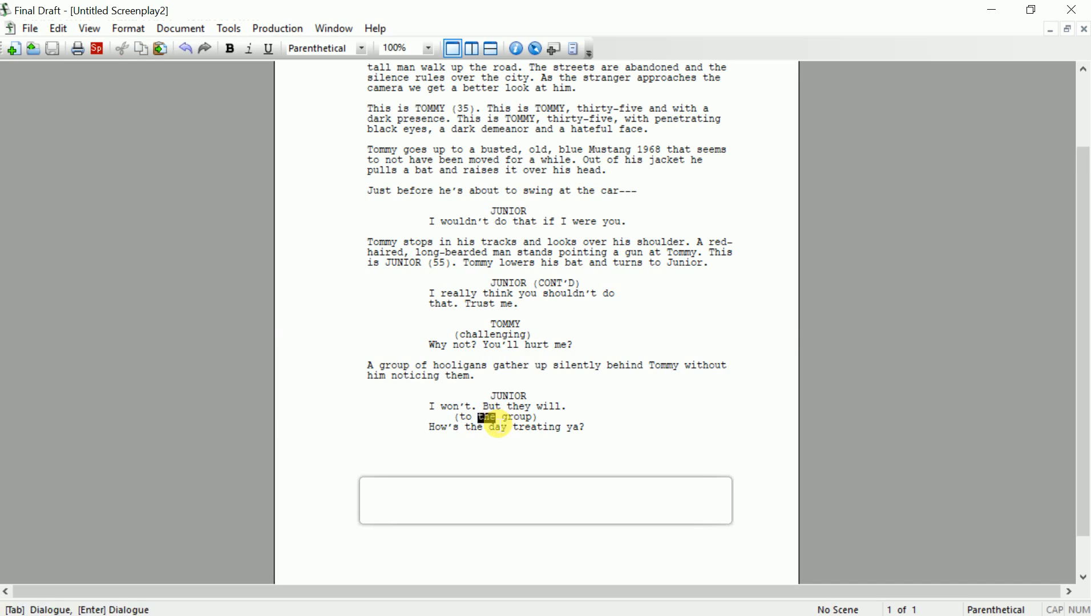
Add the action 'Tommy turns to the hooligans and grasps his bat tighter.' and a TOMMY cue
left_click(477, 456)
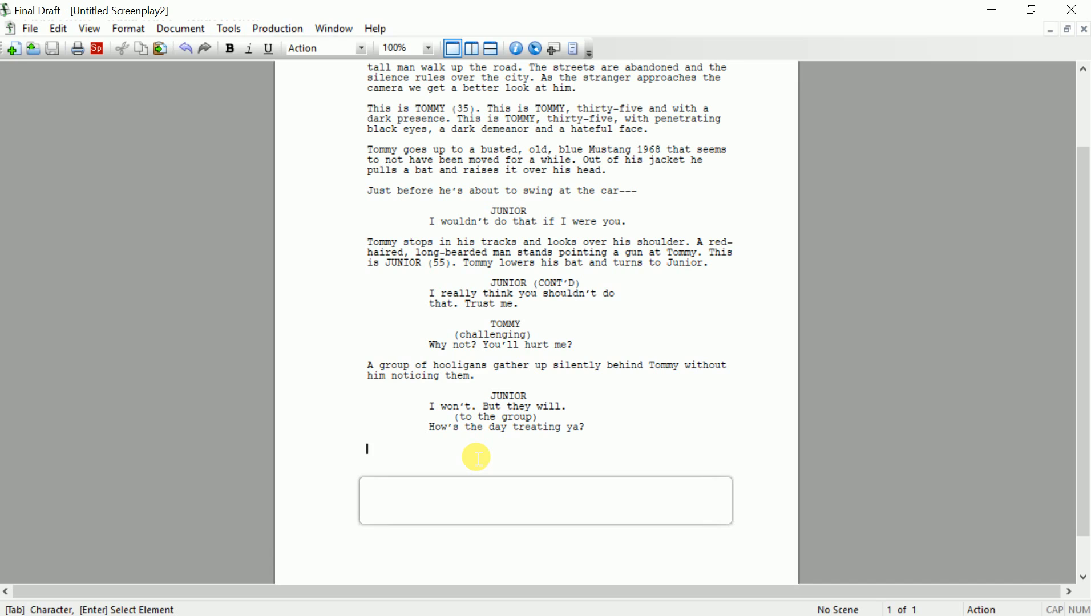
type("Tommy ")
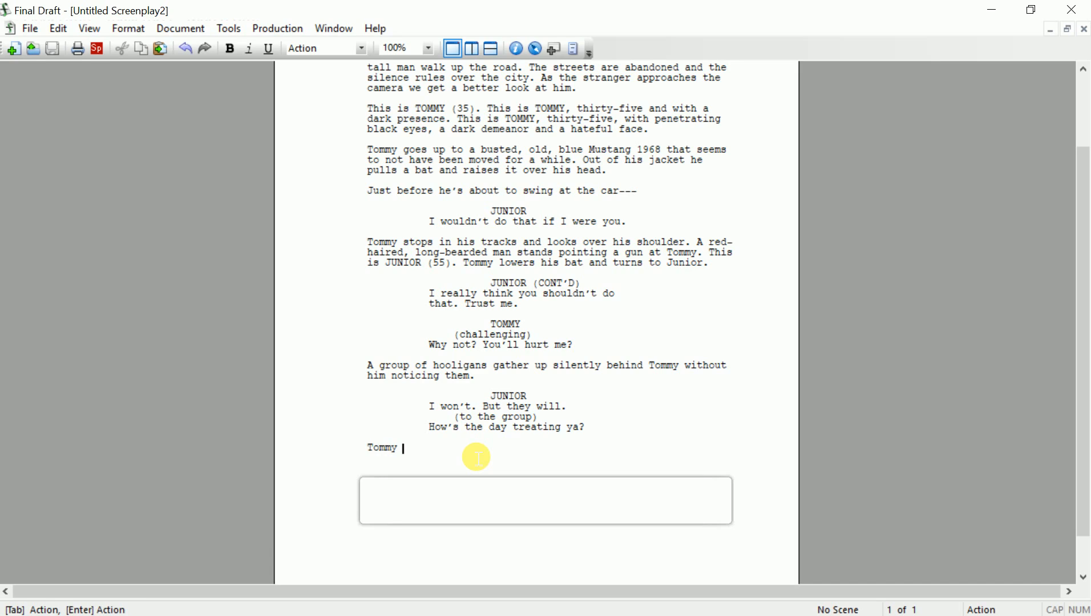
type("turns to the h")
type("ooligan")
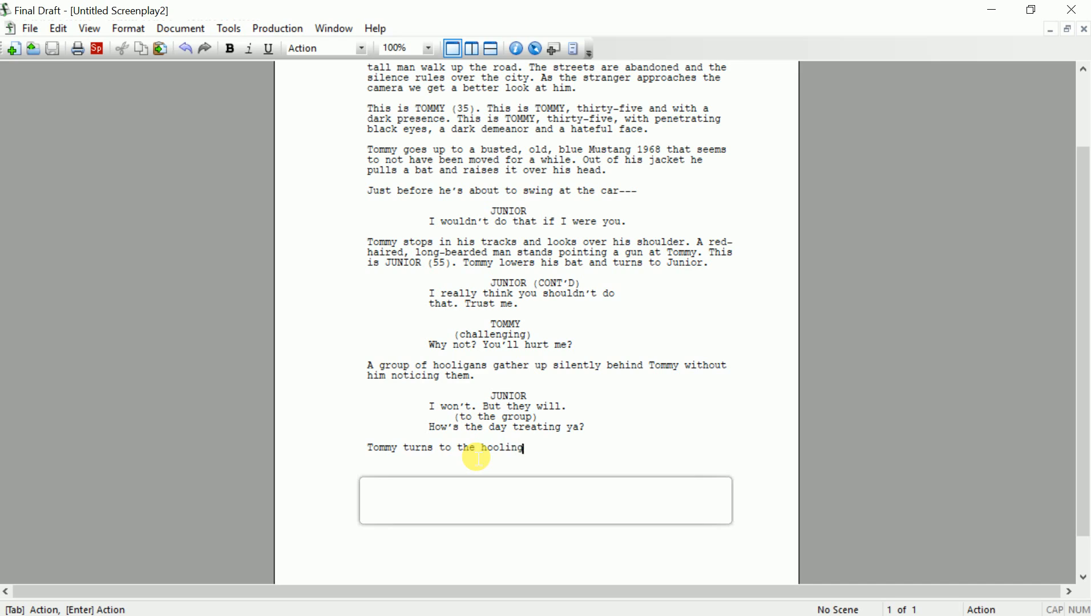
type("s and grasps his ")
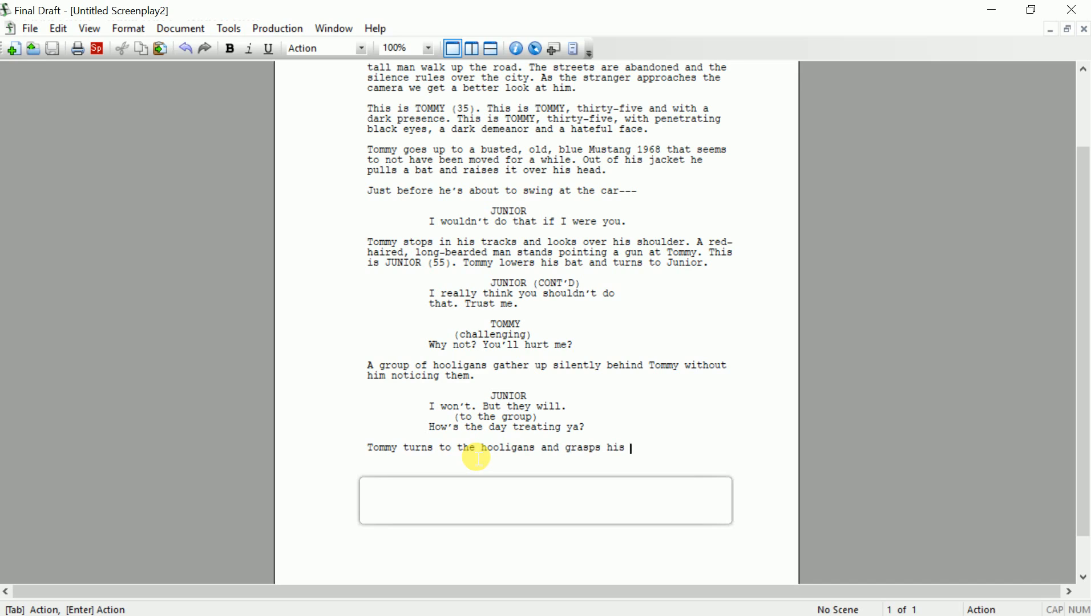
type("bat tighter.")
key("Return")
key("Tab")
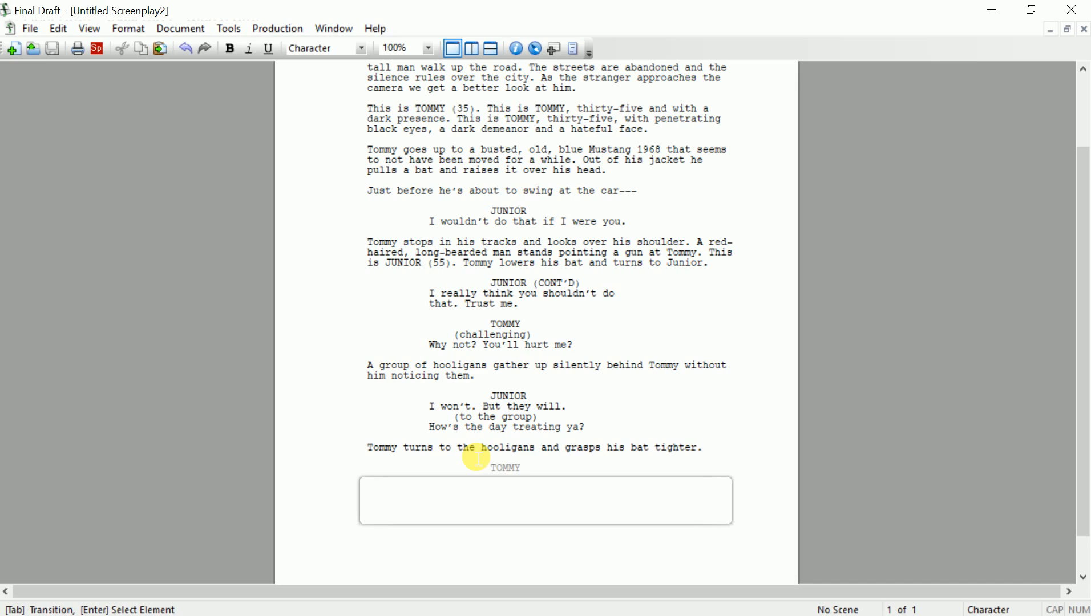
key("Return")
key("Return")
key("BackSpace")
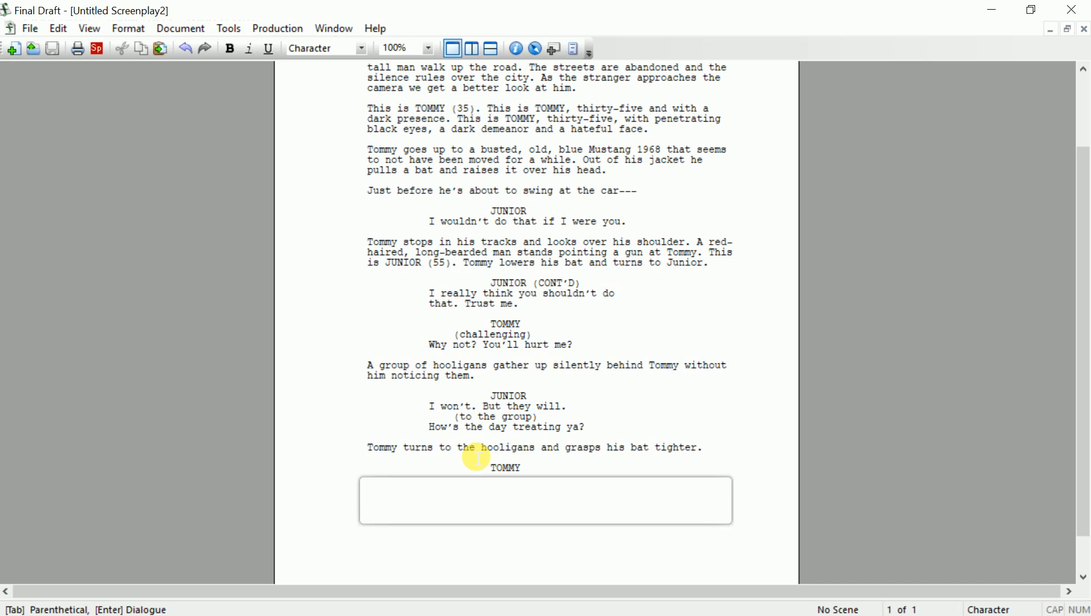
Give the TOMMY cue the (V.O.) extension from the SmartType list
type("(")
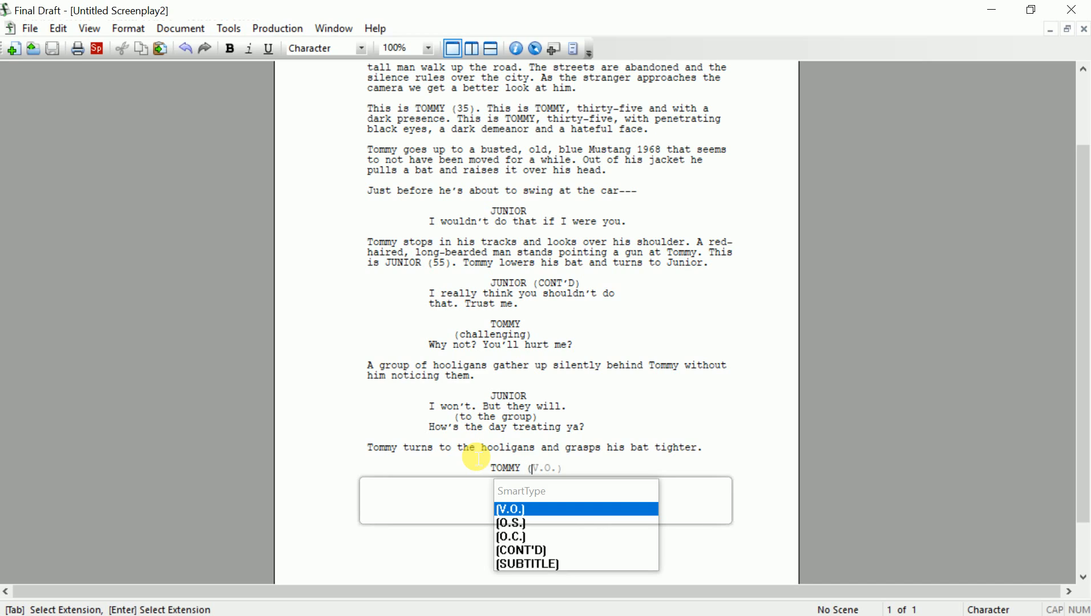
key("Down")
key("Up")
key("Down")
key("Down")
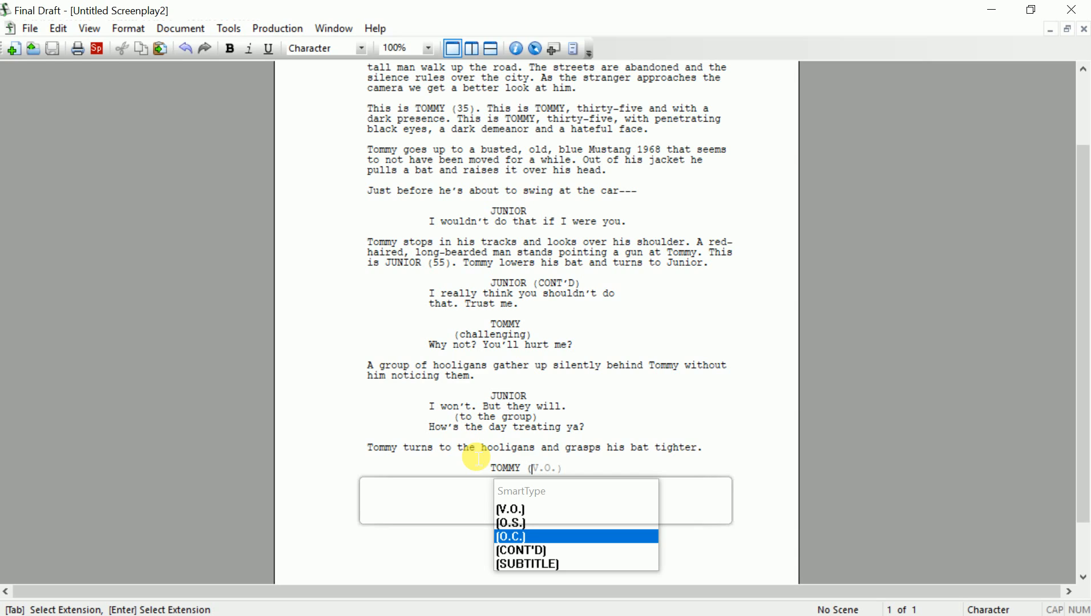
key("Up")
key("Up")
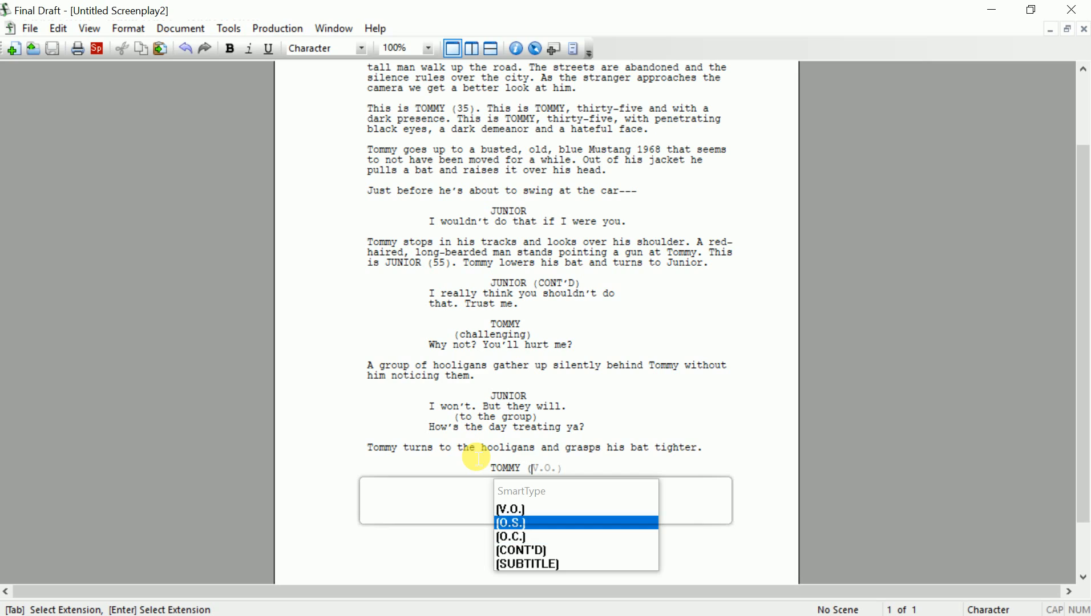
key("Return")
key("Return")
Type Tommy's line 'At that moment, I knew I was not as alone as I thought I was.'
type("At")
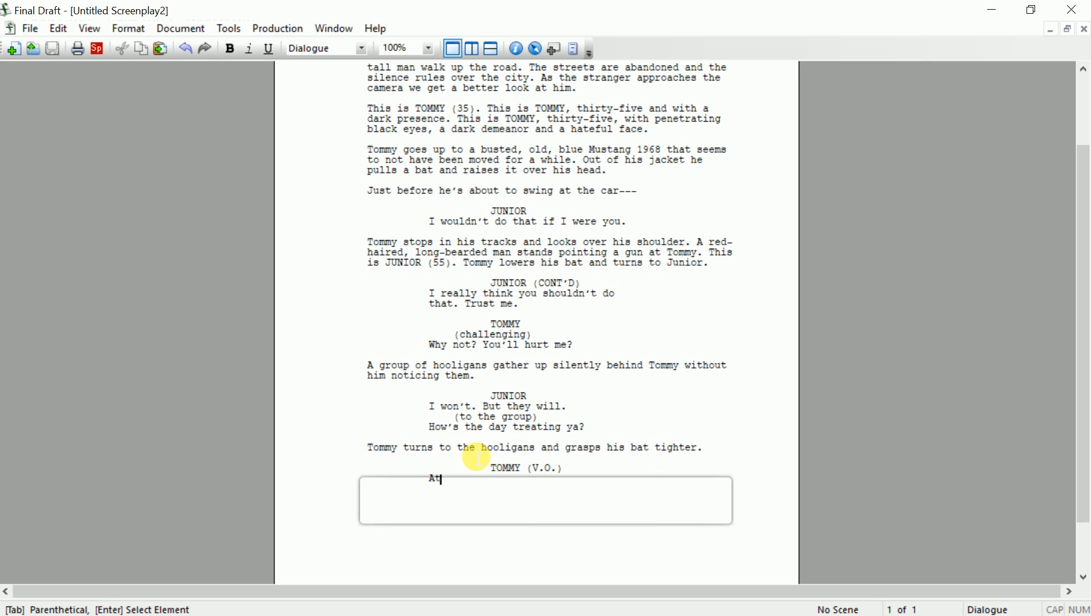
type(" that moment, I ")
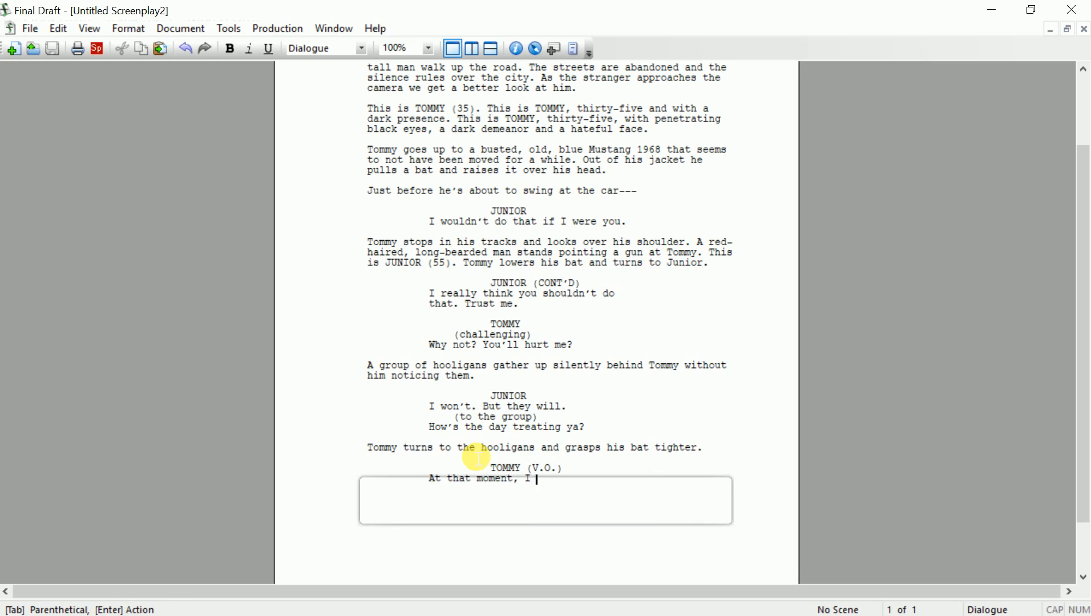
type("kno")
type("w I ")
type("was")
type(" not as alone ")
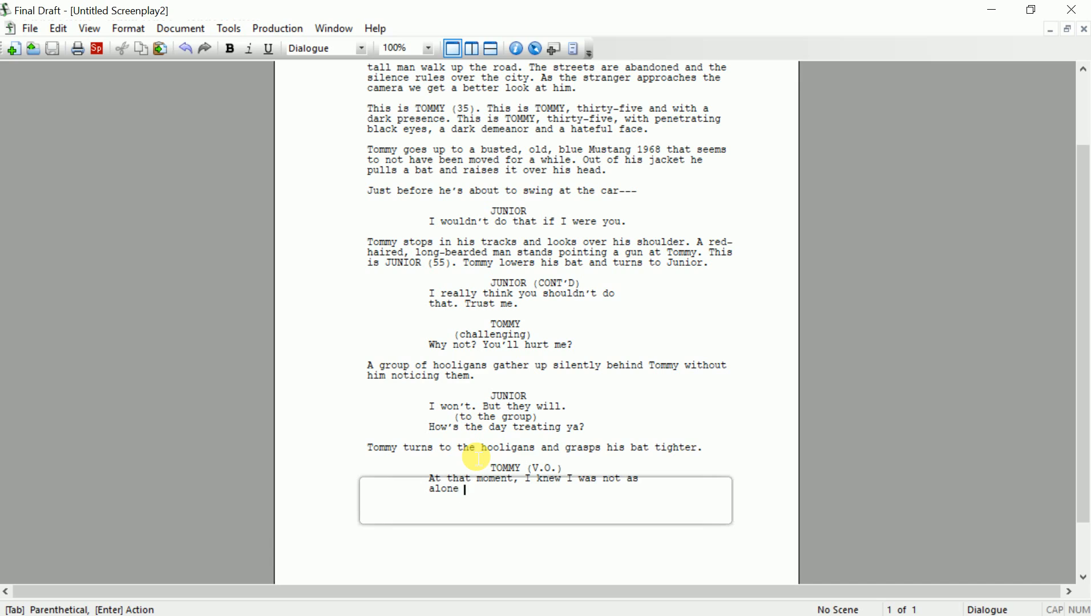
type("as i tho")
key("BackSpace")
key("BackSpace")
key("BackSpace")
key("BackSpace")
key("BackSpace")
type("I thought I was.")
key("ctrl")
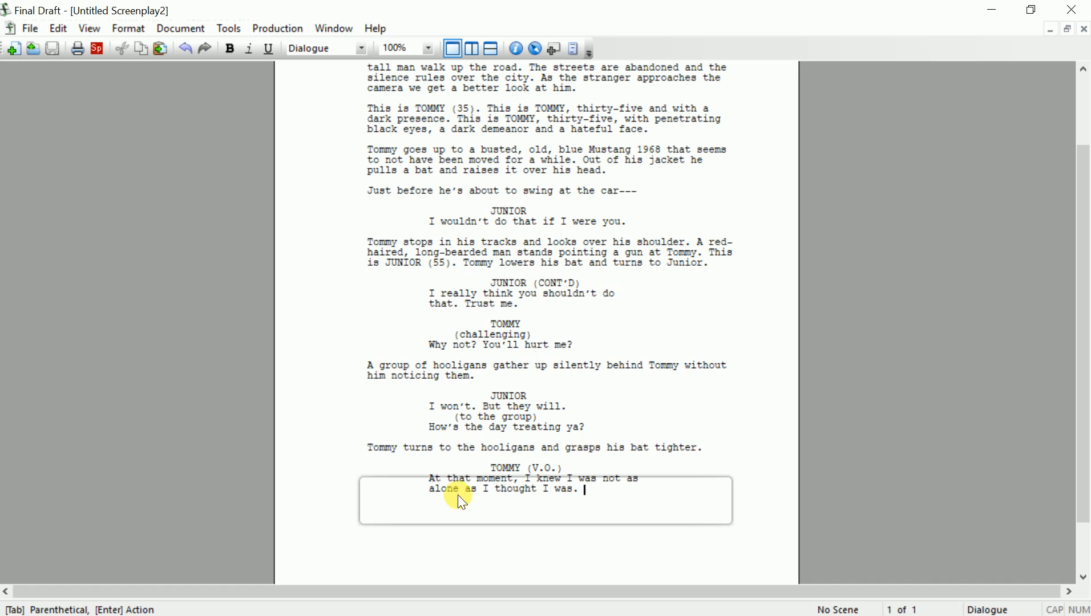
left_click_drag(435, 483, 580, 486)
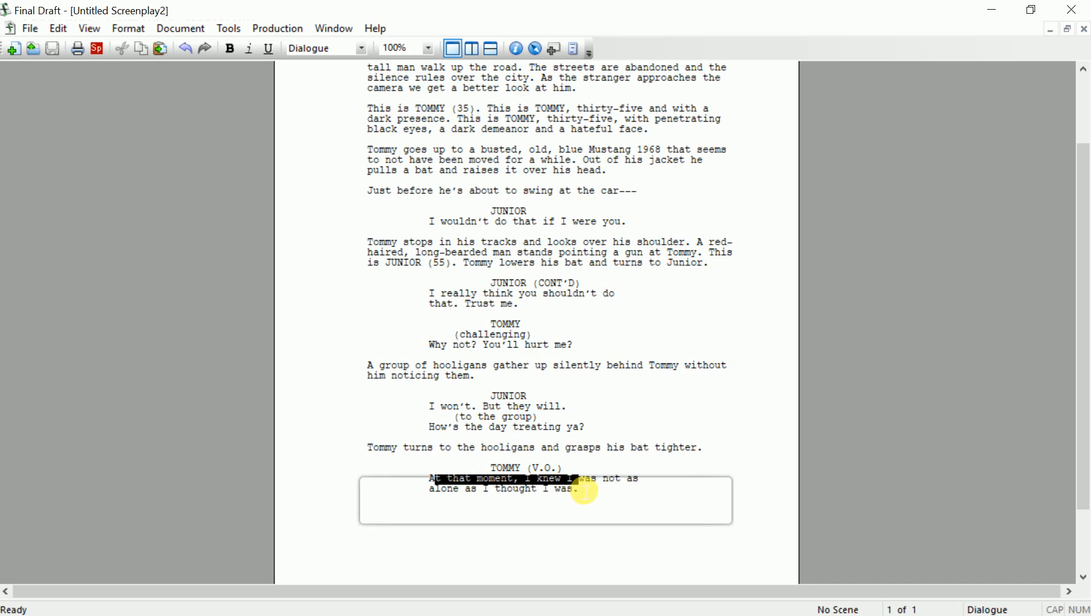
left_click(578, 484)
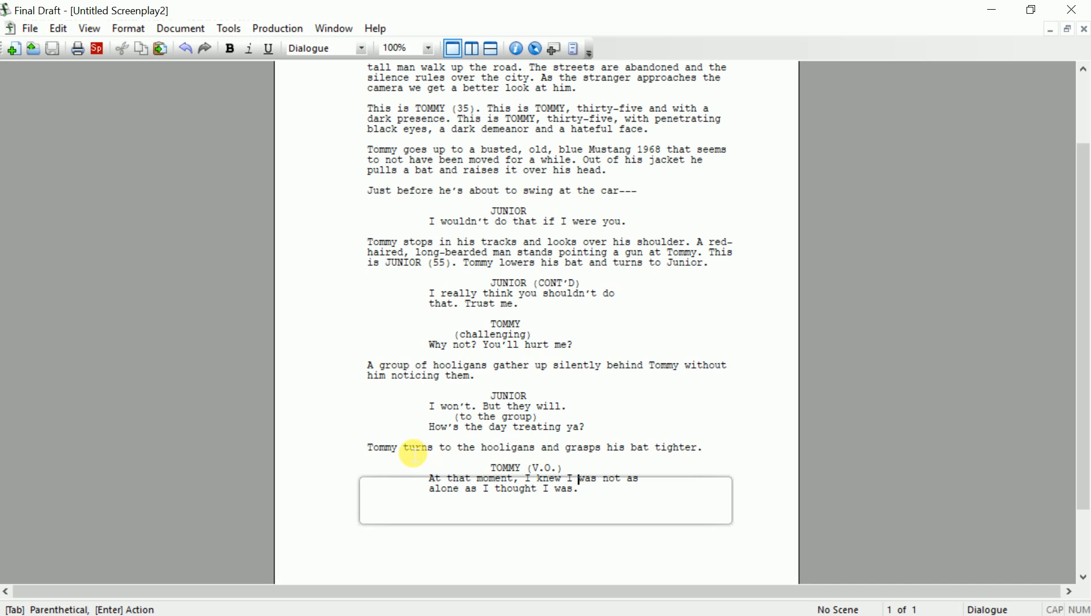
left_click_drag(481, 452, 655, 445)
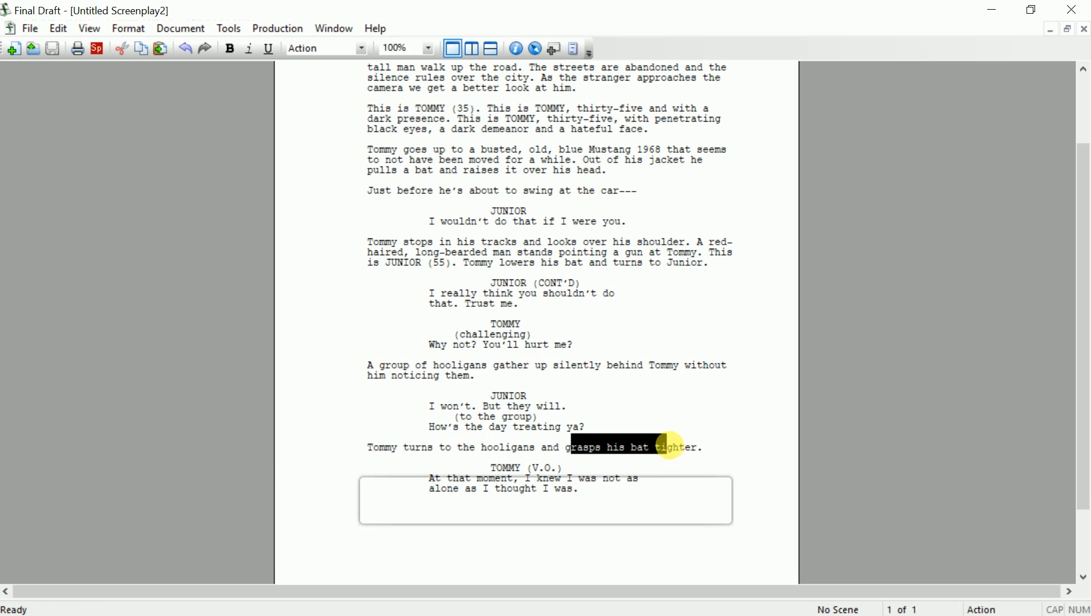
left_click_drag(399, 451, 425, 450)
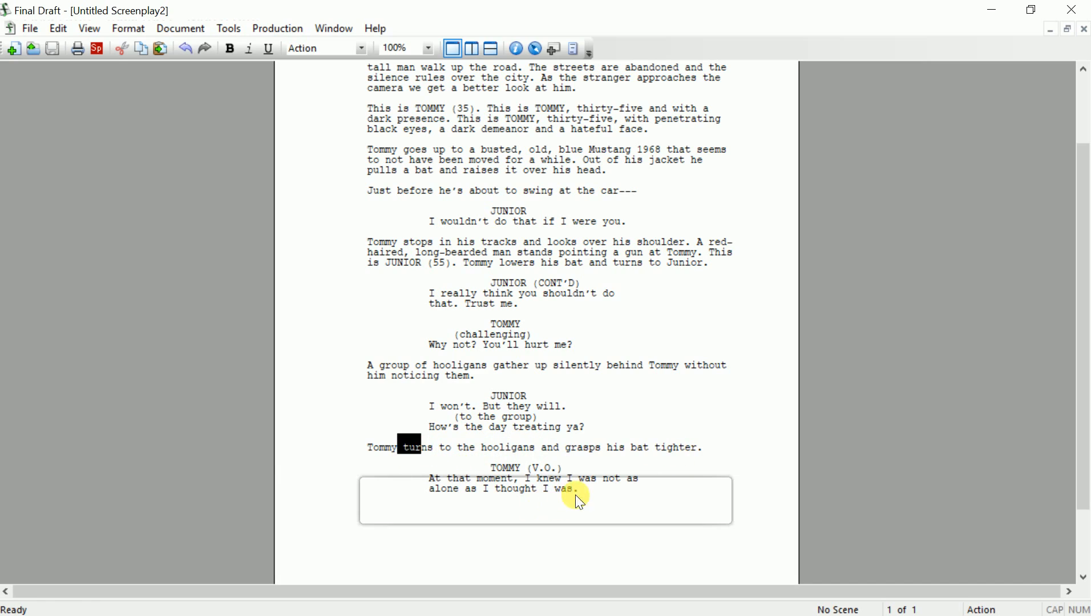
left_click(605, 494)
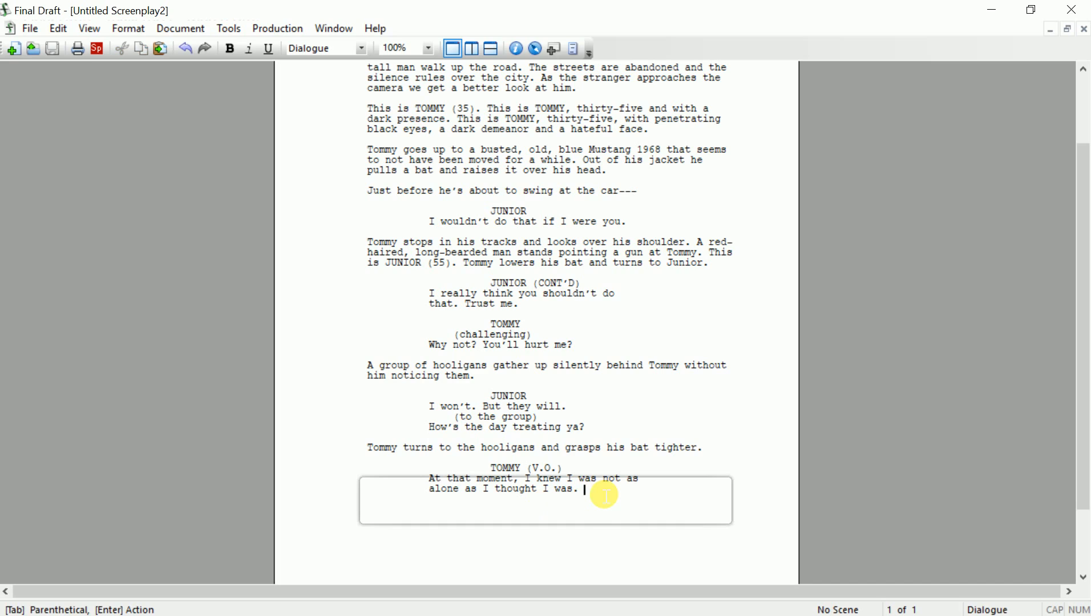
key("Return")
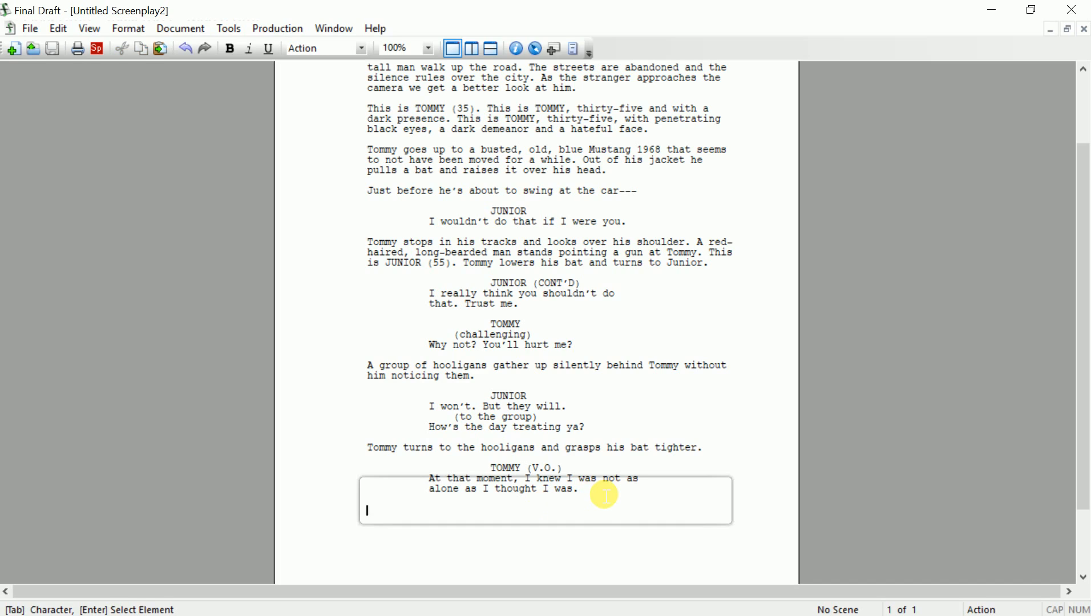
Add the action 'Our hero turns back to Junior and smiles.' followed by a TOMMY cue
type("Our h")
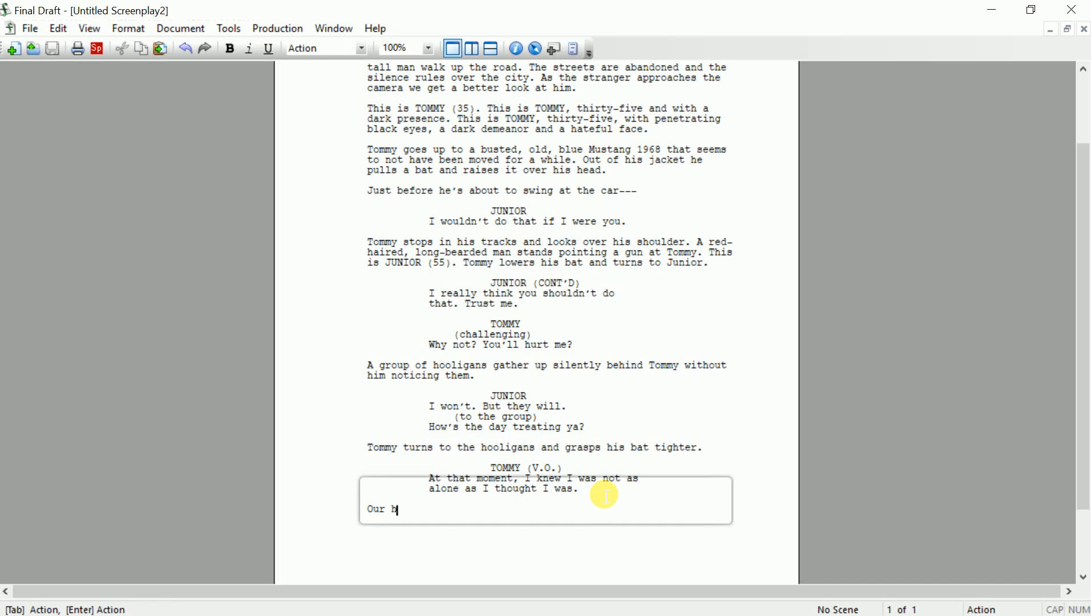
type("ero turns back to Junio")
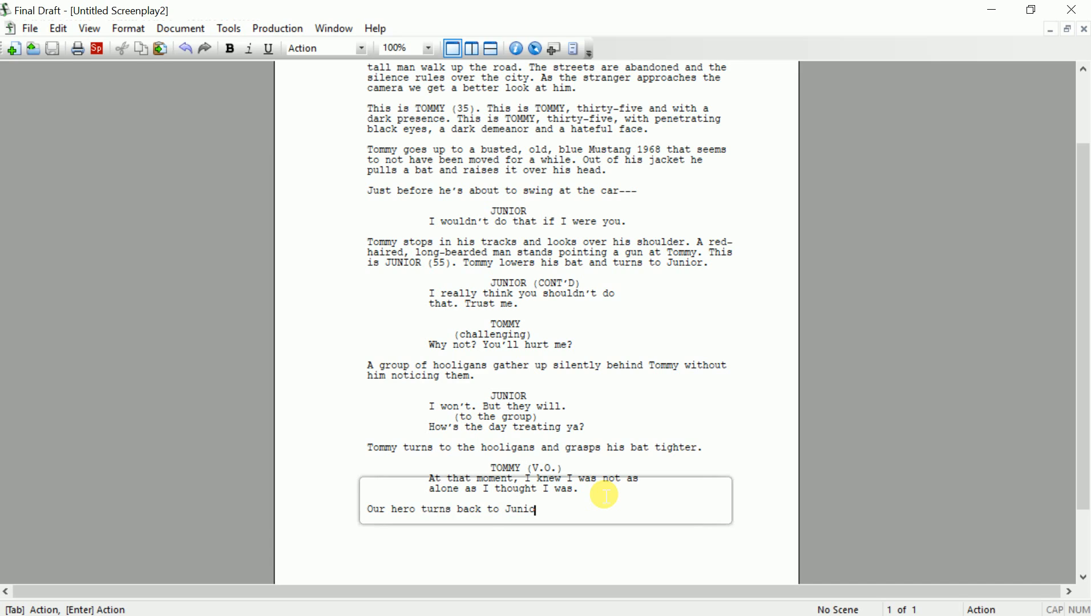
type("r and smiles.")
key("Return")
key("Tab")
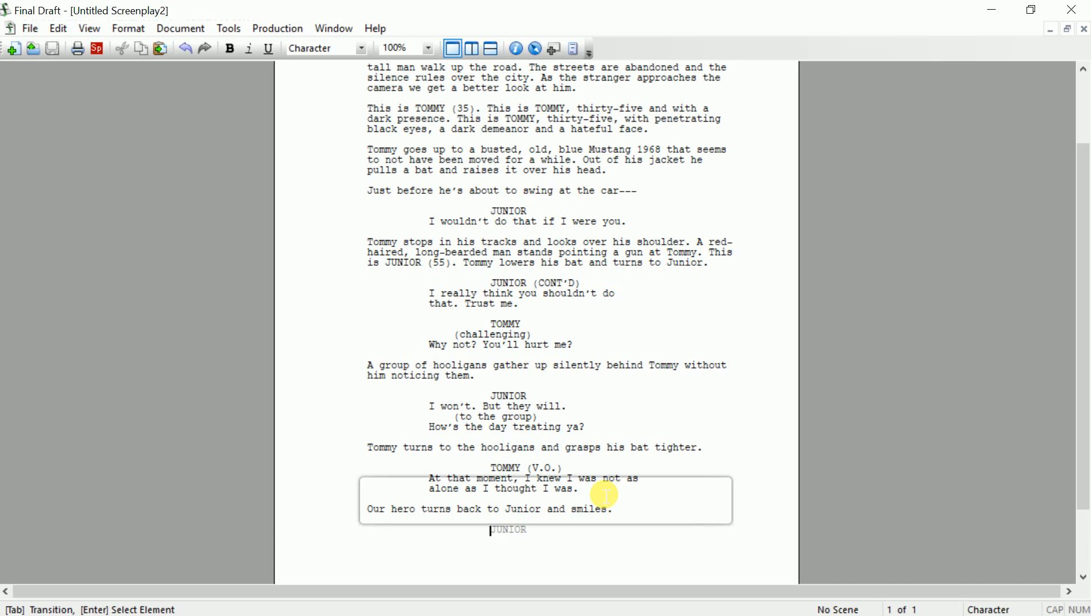
type("TO")
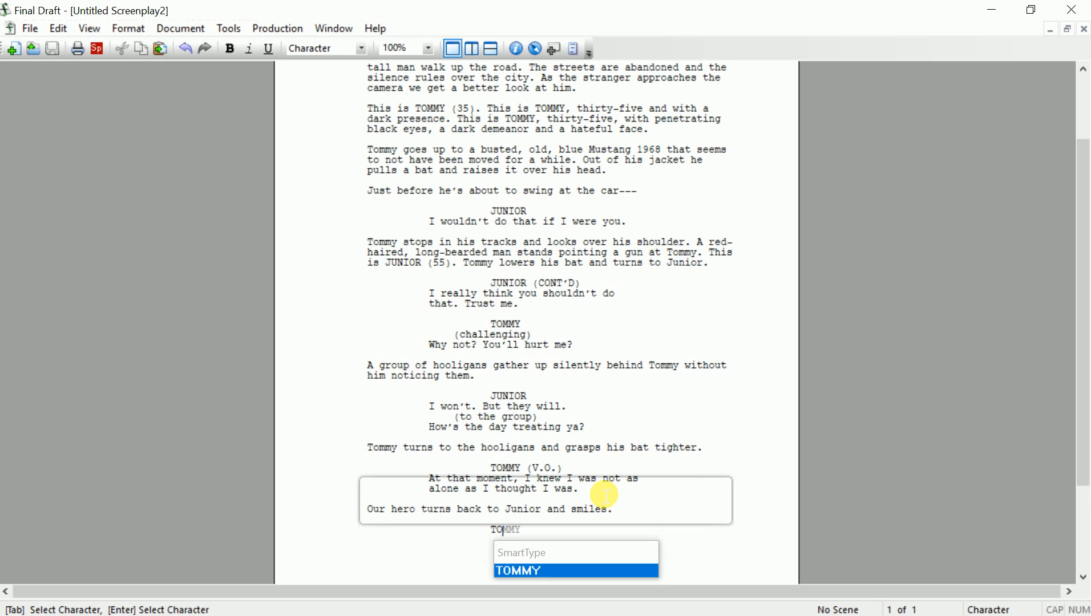
key("Return")
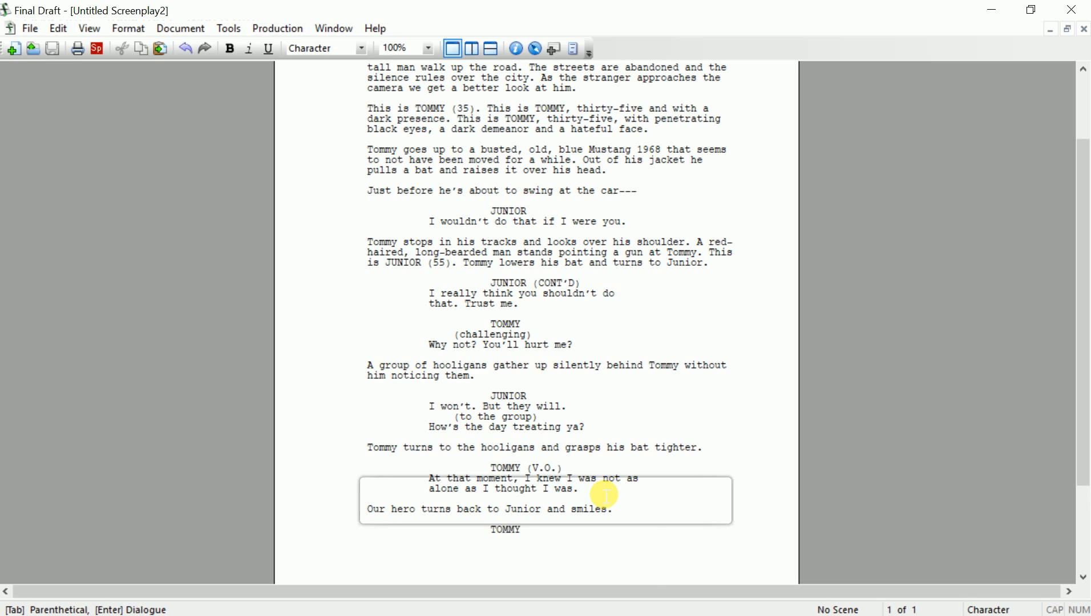
Give Tommy the parenthetical '(dropping the bat)' and the line 'Who are you?'
key("Tab")
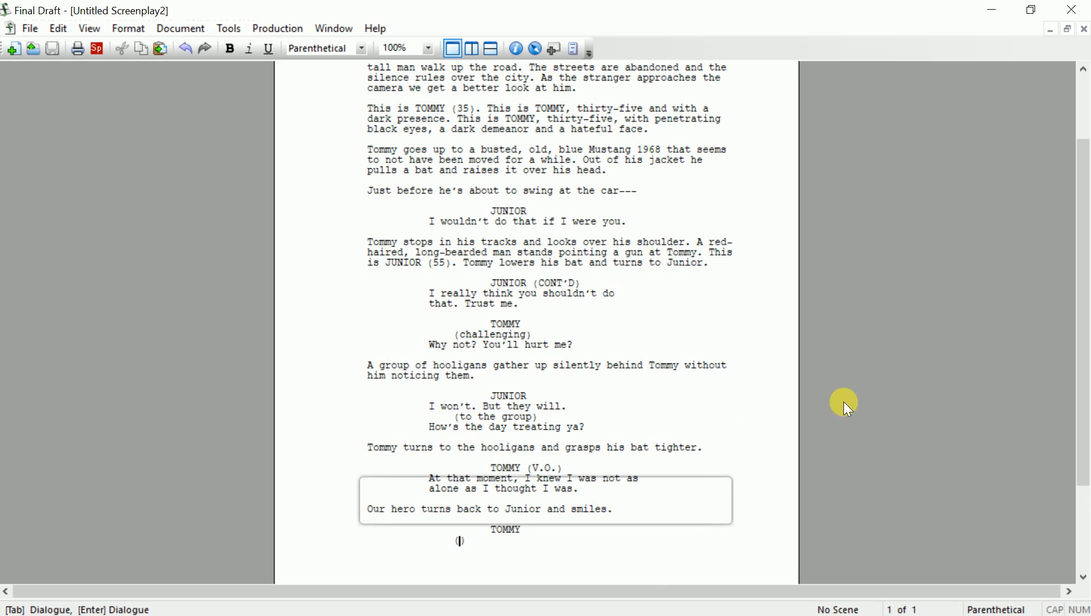
scroll(847, 423, "down", 1)
scroll(846, 422, "down", 4)
type("thr")
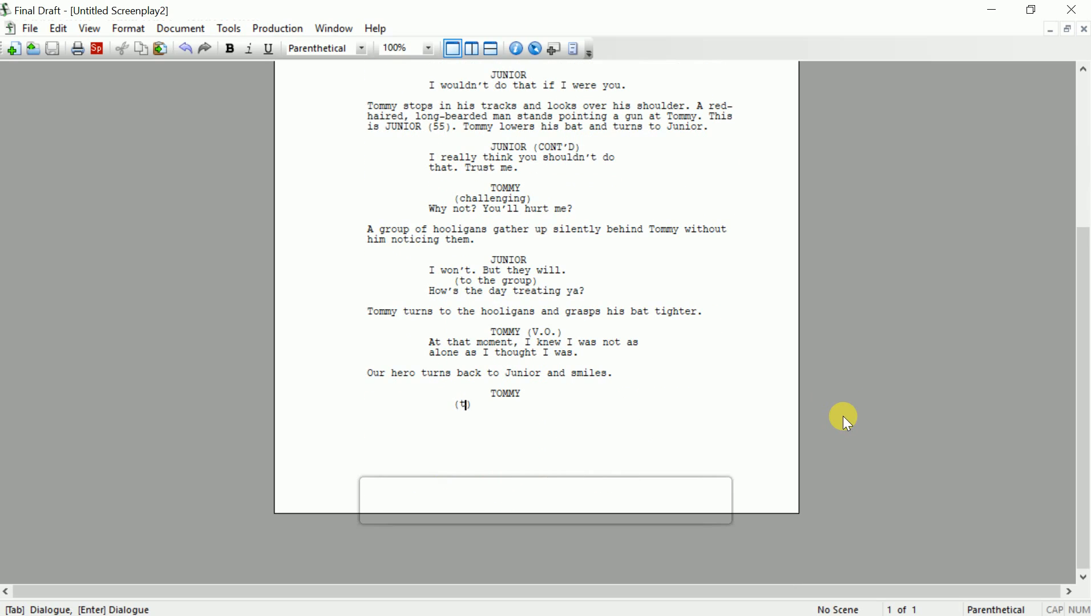
type("ows the")
key("BackSpace")
key("BackSpace")
key("BackSpace")
key("BackSpace")
key("BackSpace")
key("BackSpace")
key("BackSpace")
key("BackSpace")
key("BackSpace")
key("BackSpace")
key("BackSpace")
type("dropping the bat")
key("Return")
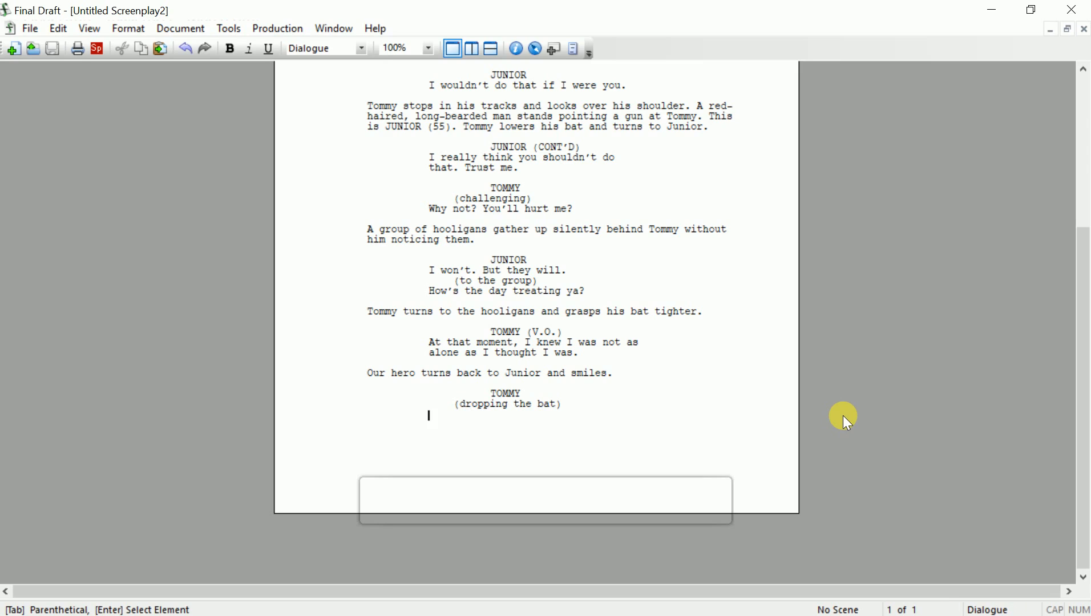
type("Who are you?")
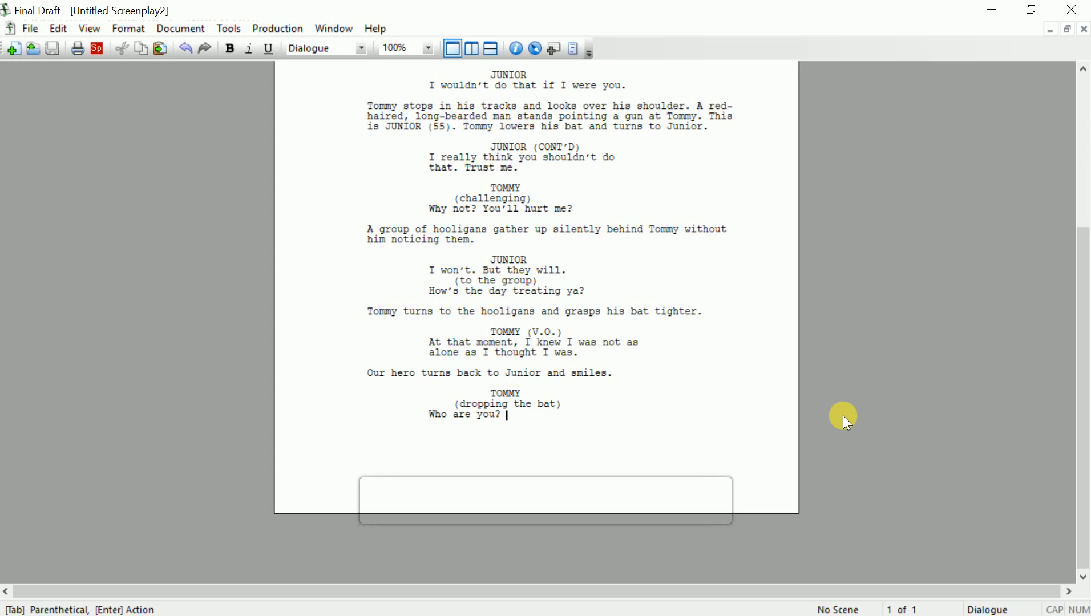
key("Return")
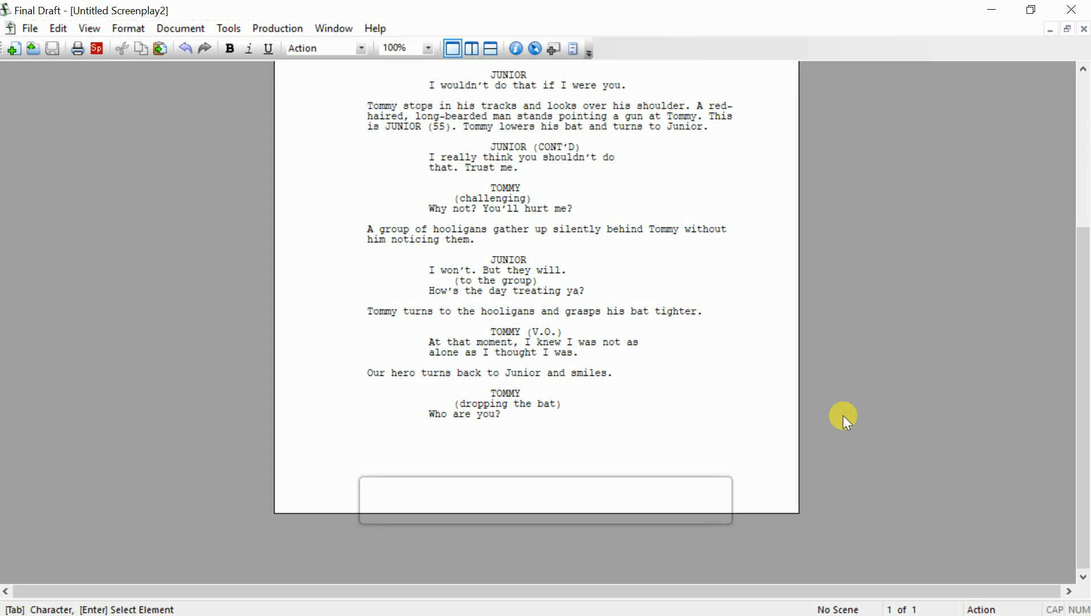
double_click(485, 405)
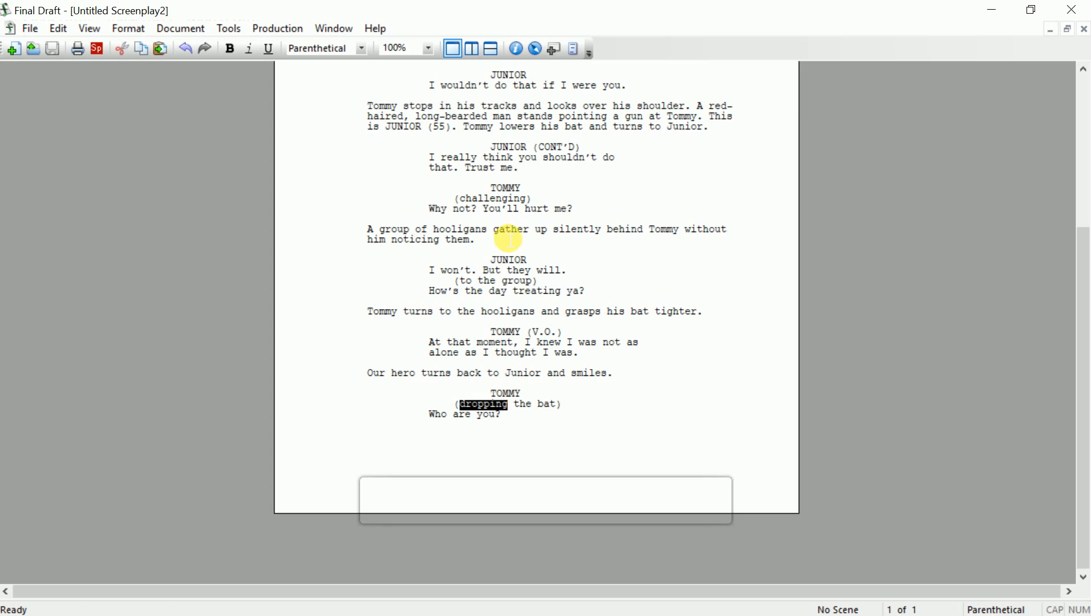
triple_click(490, 282)
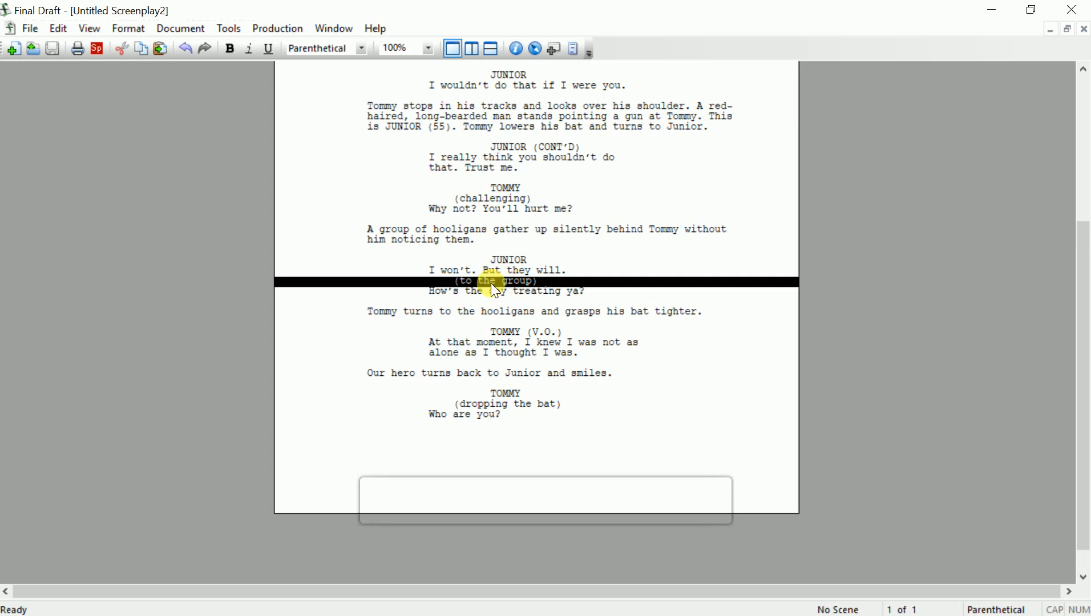
double_click(491, 199)
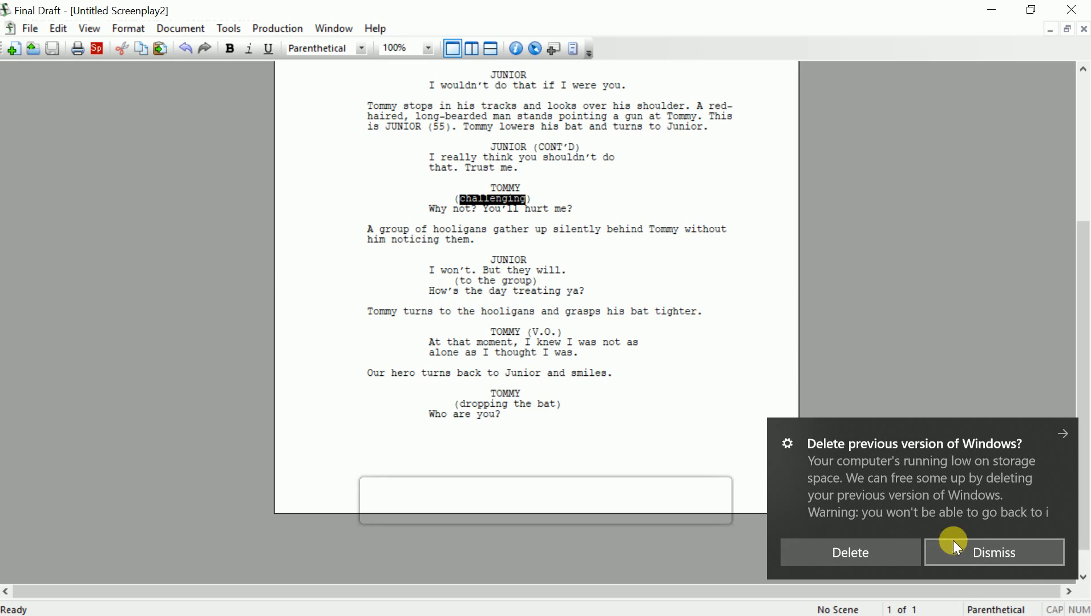
left_click(969, 550)
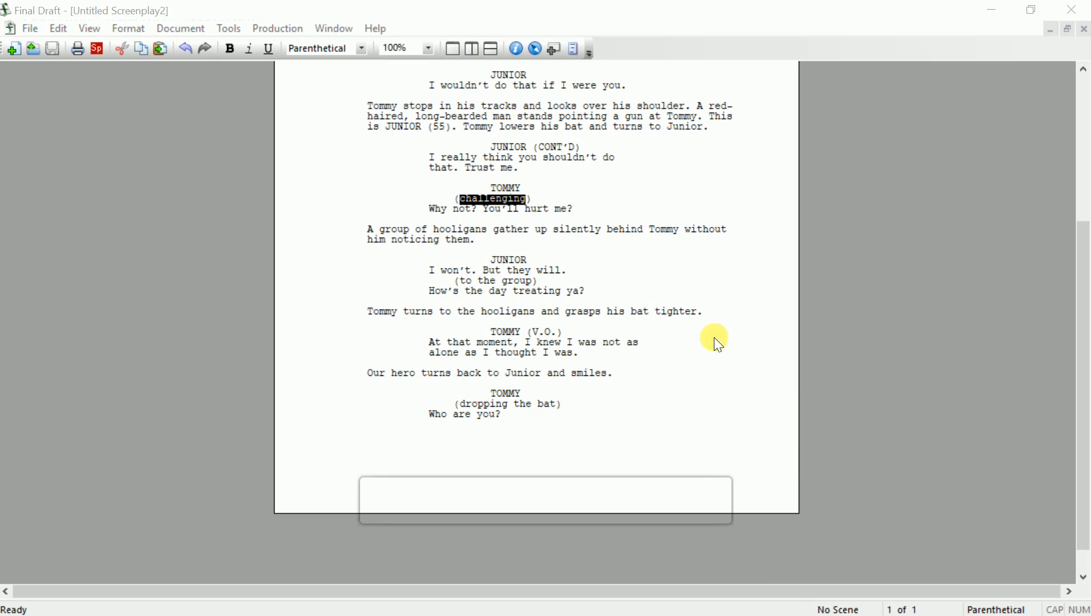
left_click(564, 230)
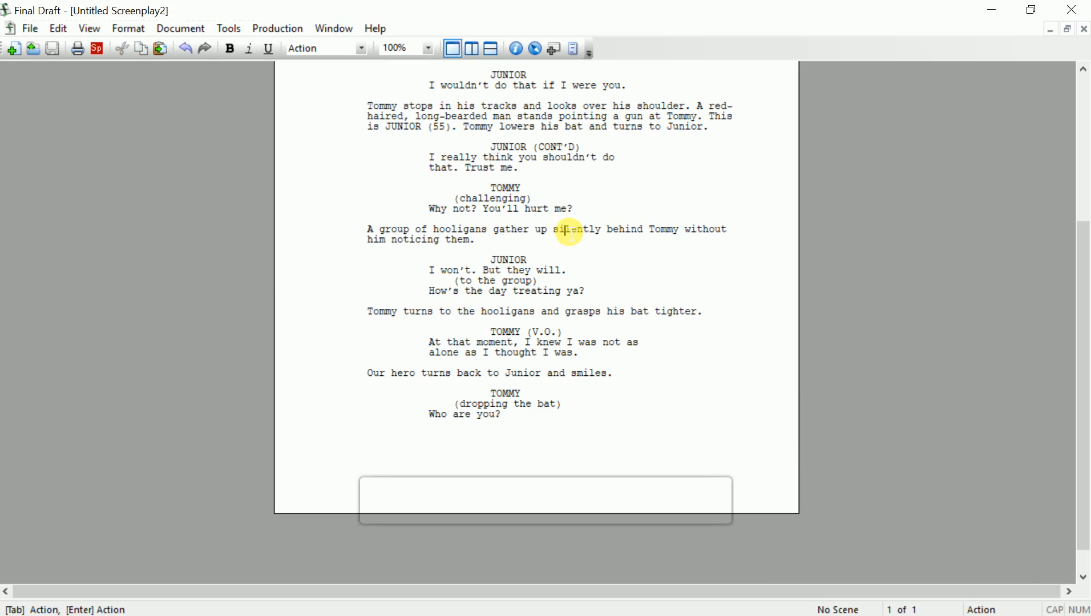
scroll(529, 216, "up", 8)
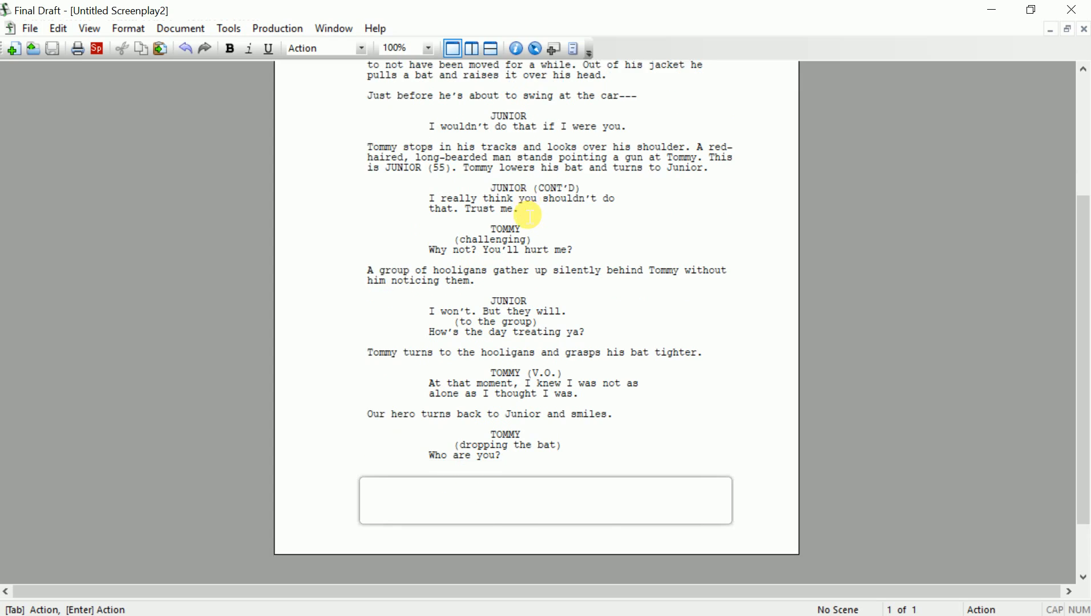
scroll(530, 216, "down", 10)
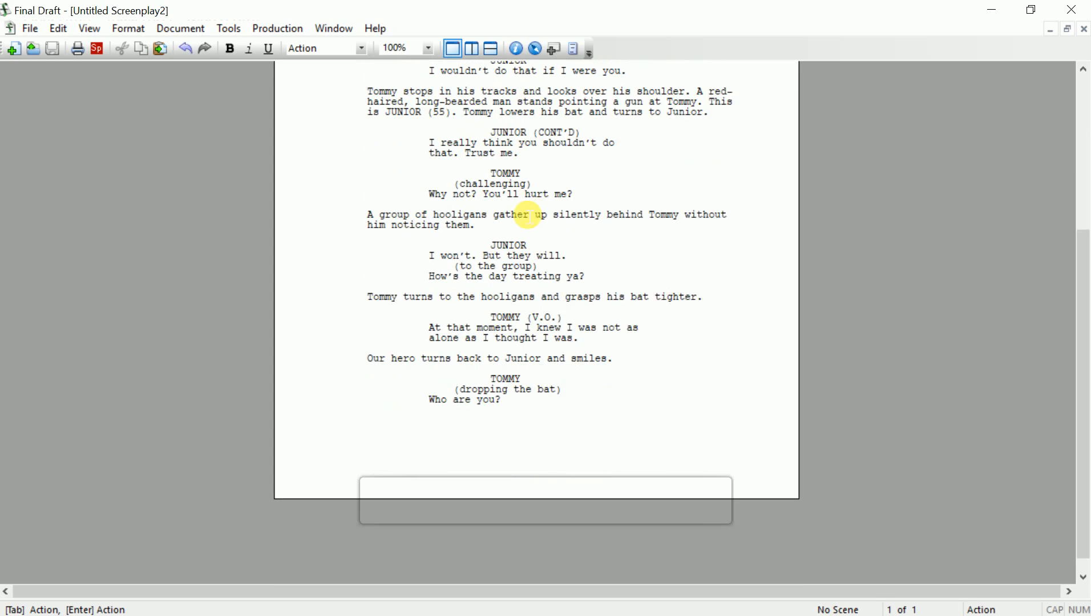
scroll(529, 216, "up", 8)
scroll(529, 216, "up", 2)
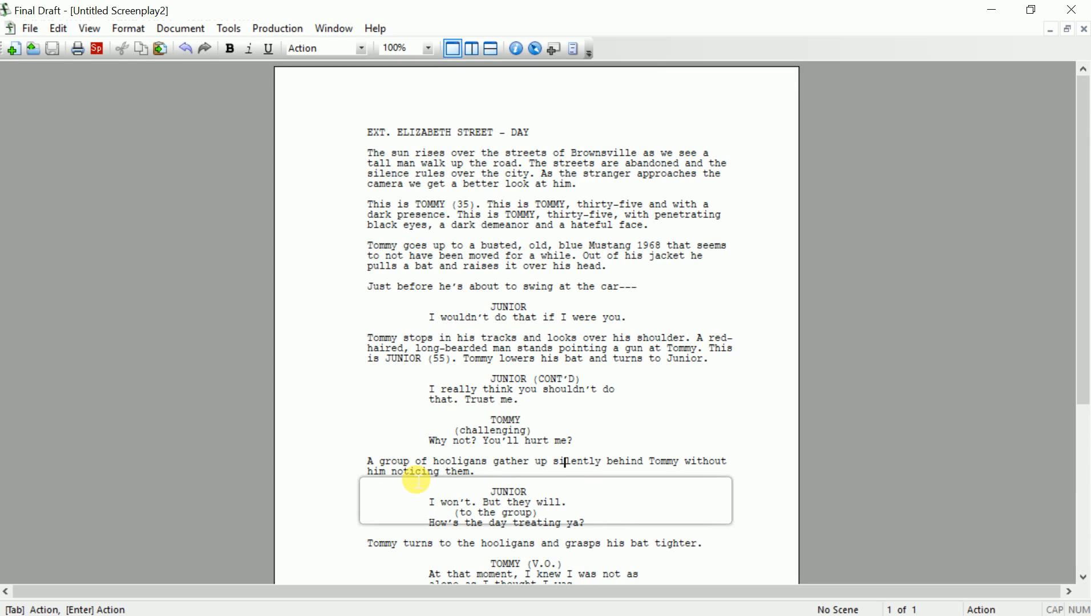
Append 'We hear a LOUD ENGINE REVVING as we DOLLY OUT OF THE SCENE.' to the Mustang paragraph and select it
left_click(633, 279)
type("We h")
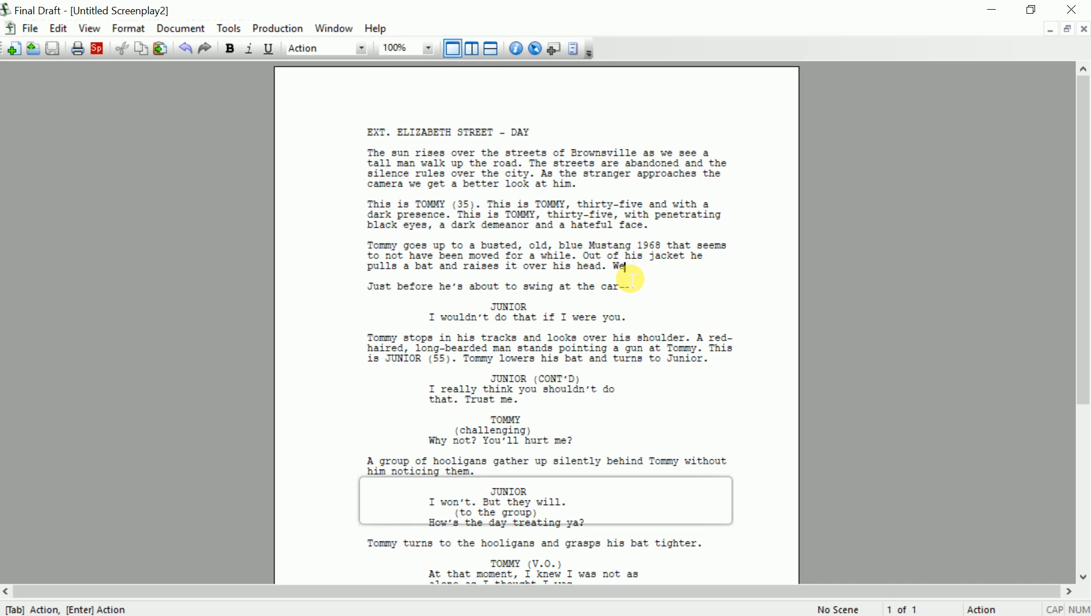
type("ear a LOUD ENDING")
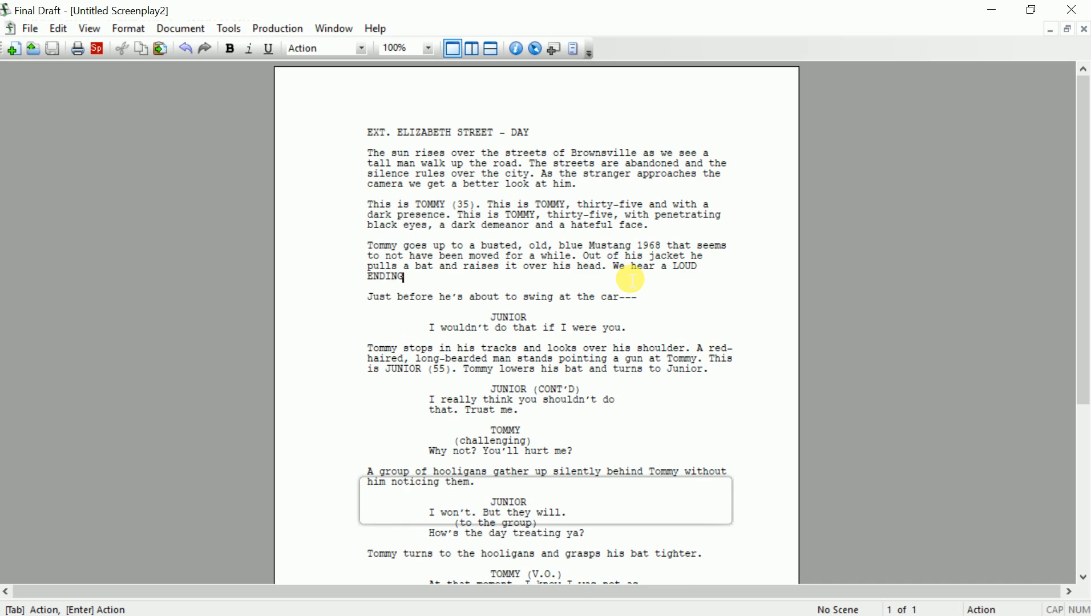
key("BackSpace")
key("BackSpace")
key("BackSpace")
key("BackSpace")
type("GI")
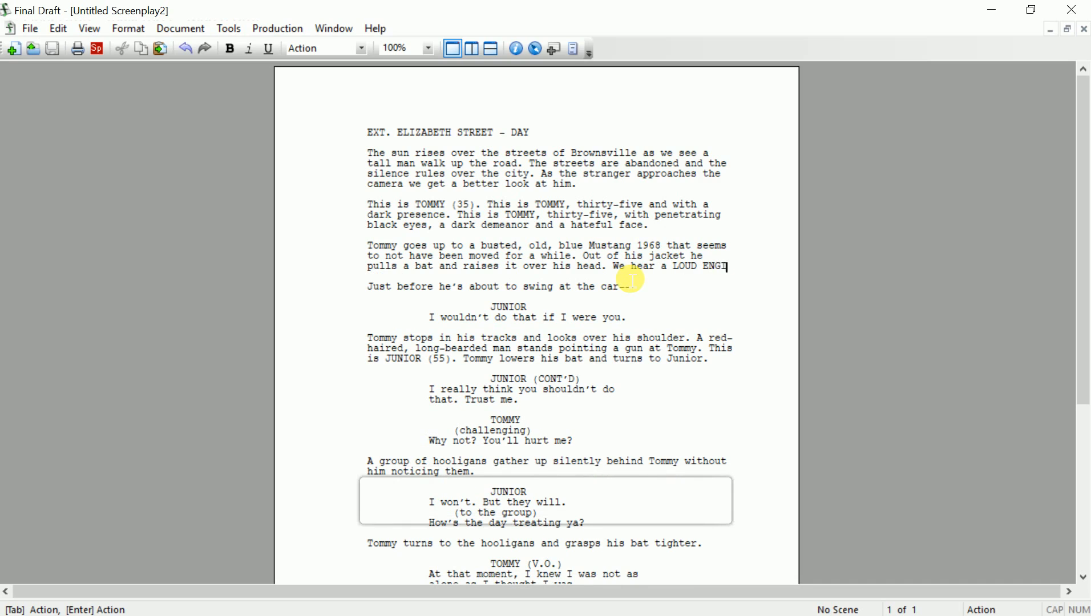
type("NE REVVING ")
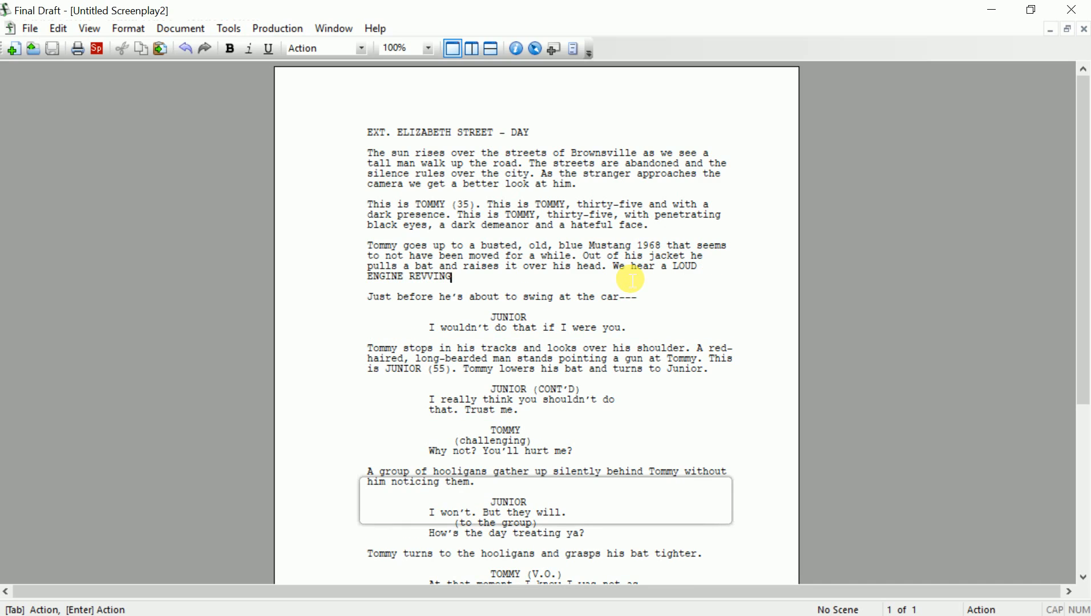
type("as we")
type("PAN")
key("BackSpace")
key("BackSpace")
key("BackSpace")
key("BackSpace")
type("DOLLY OUT OF THE SCENE.")
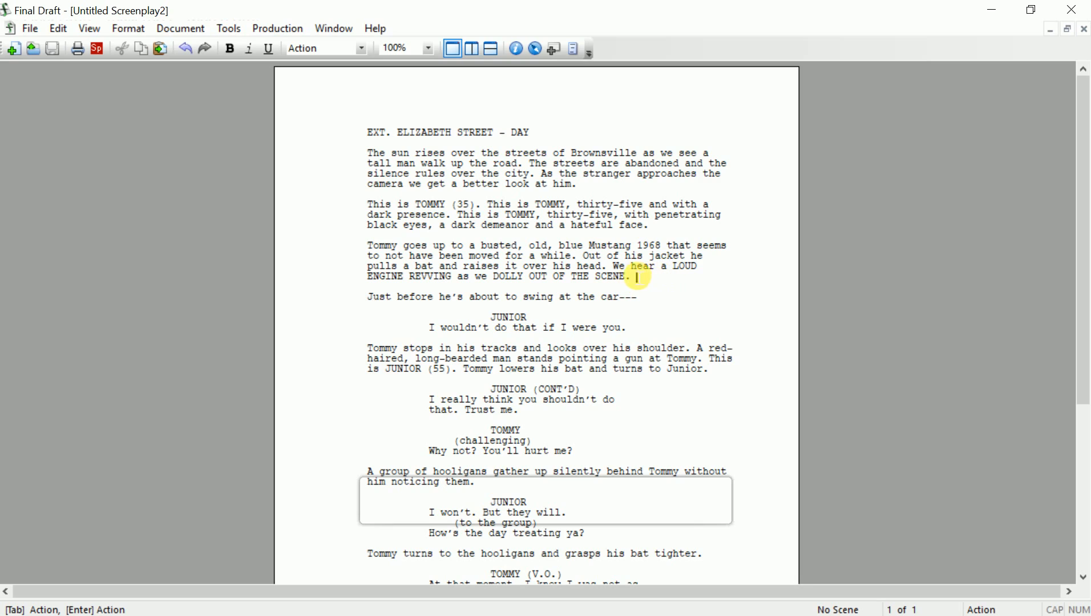
left_click_drag(614, 267, 633, 277)
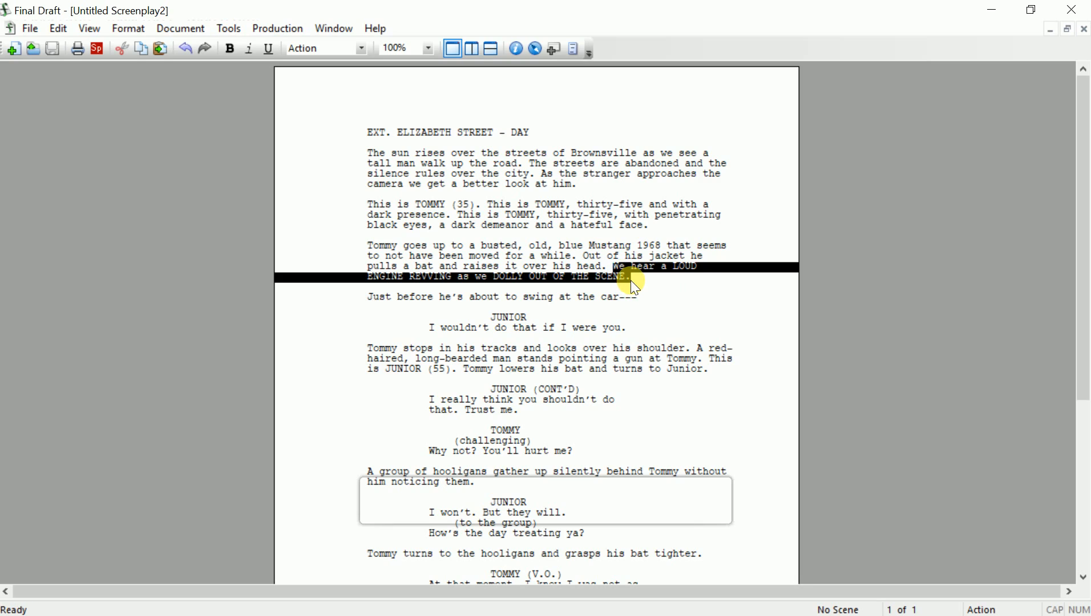
key("ctrl+u")
left_click(538, 217)
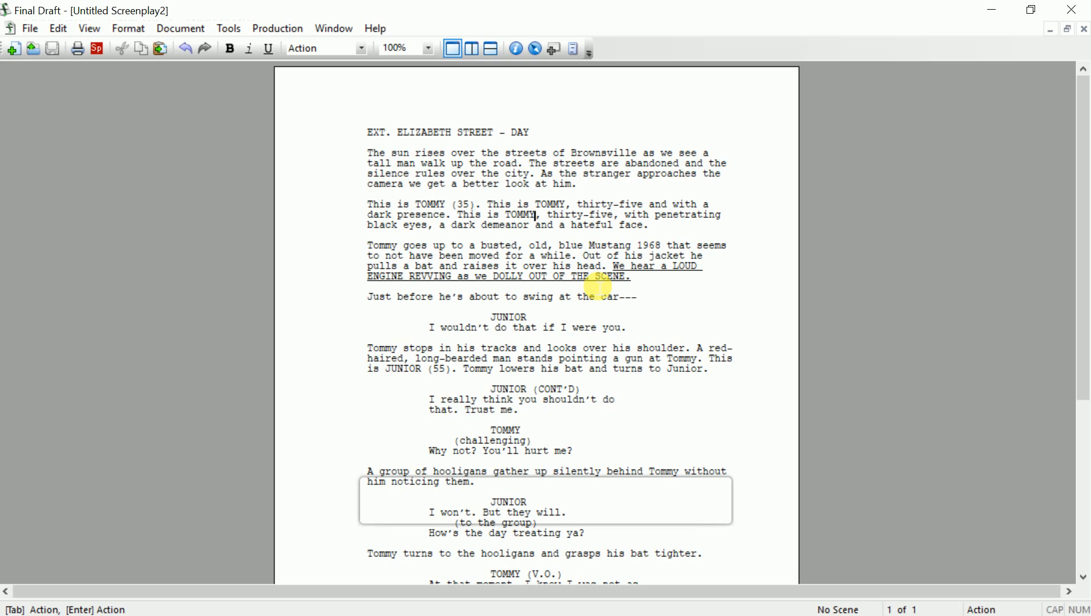
left_click_drag(620, 268, 631, 280)
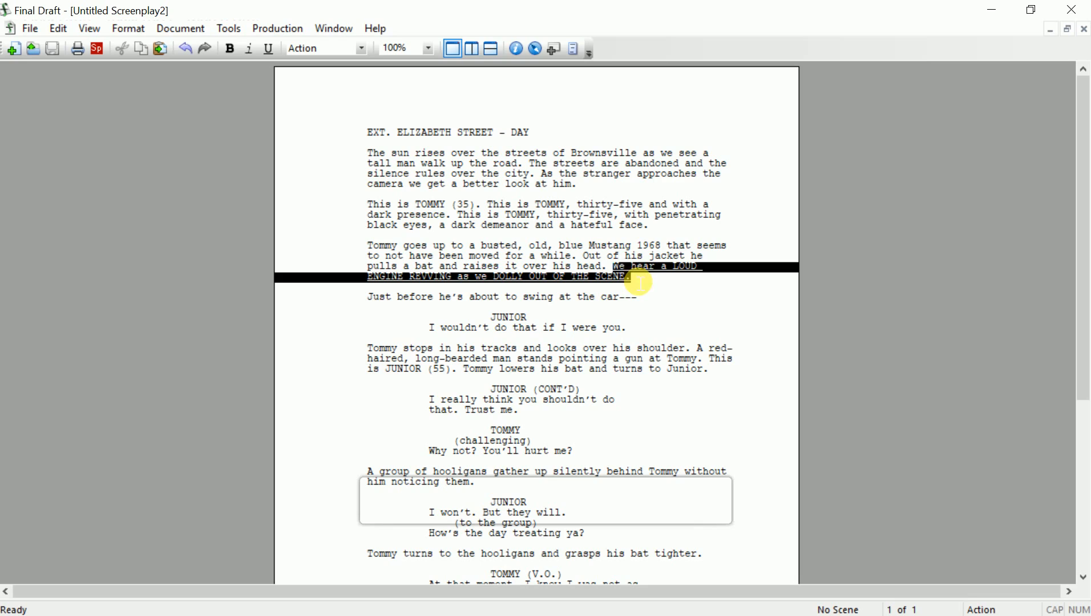
key("ctrl+u")
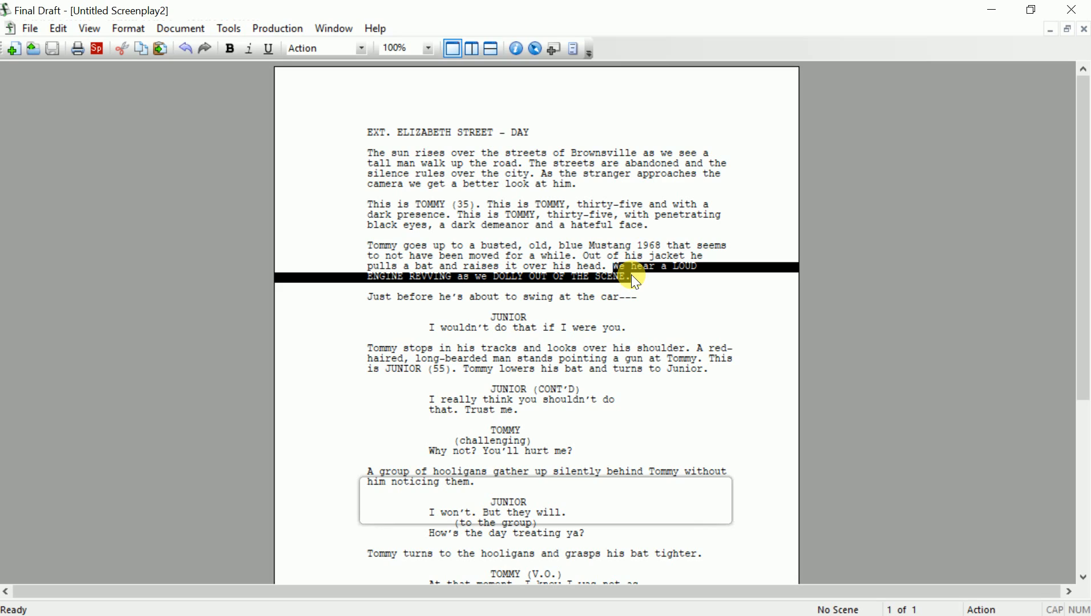
Delete the selected engine revving sentence, then start a save and cancel the Save As dialog
key("Delete")
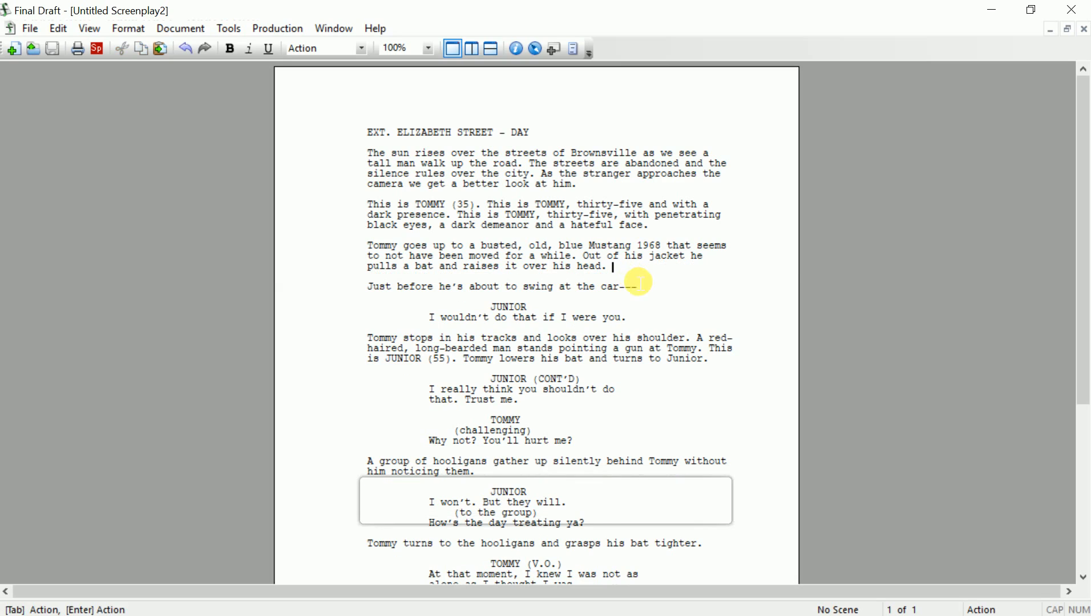
scroll(565, 343, "down", 5)
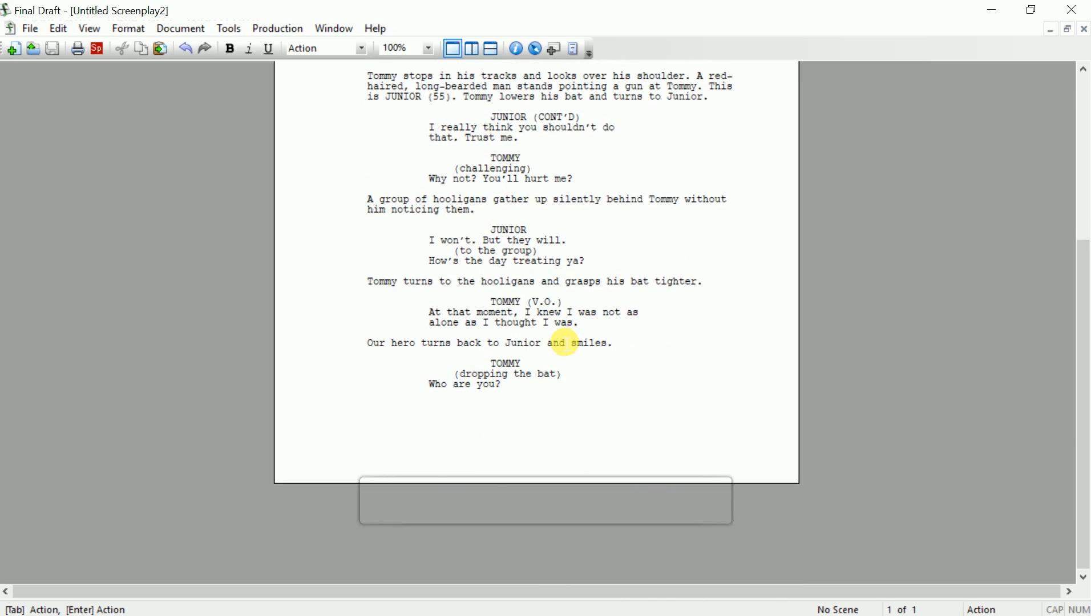
scroll(565, 342, "up", 5)
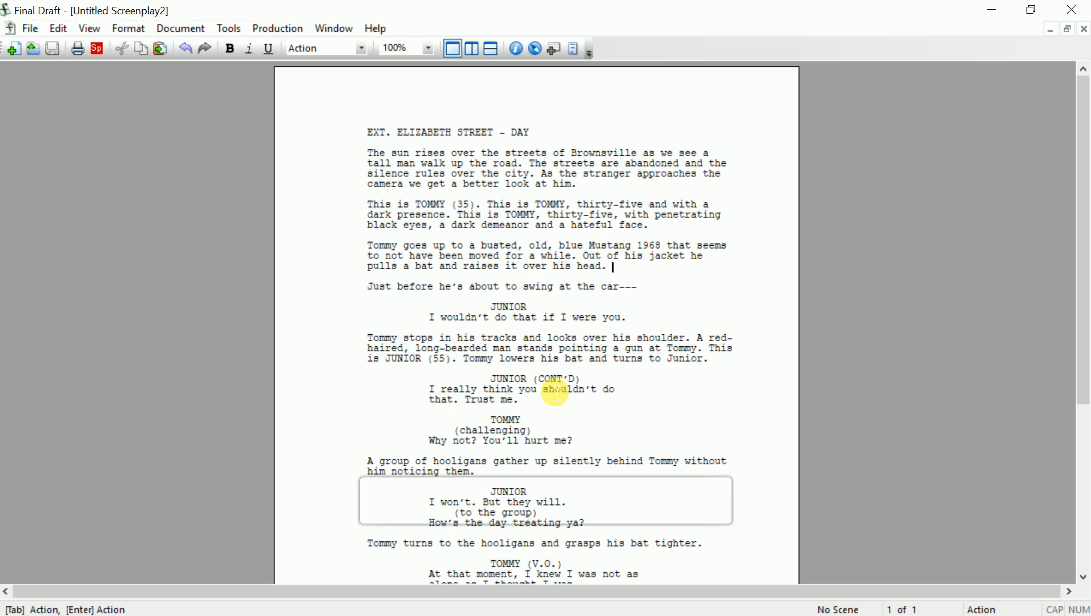
scroll(556, 394, "down", 8)
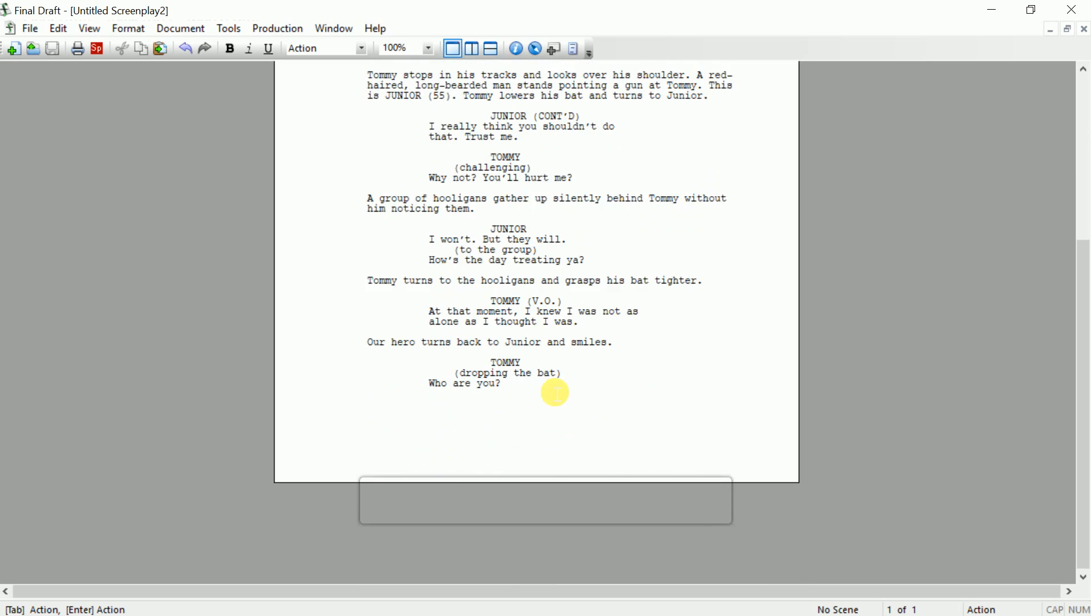
scroll(557, 394, "up", 7)
scroll(557, 393, "up", 2)
scroll(556, 394, "down", 4)
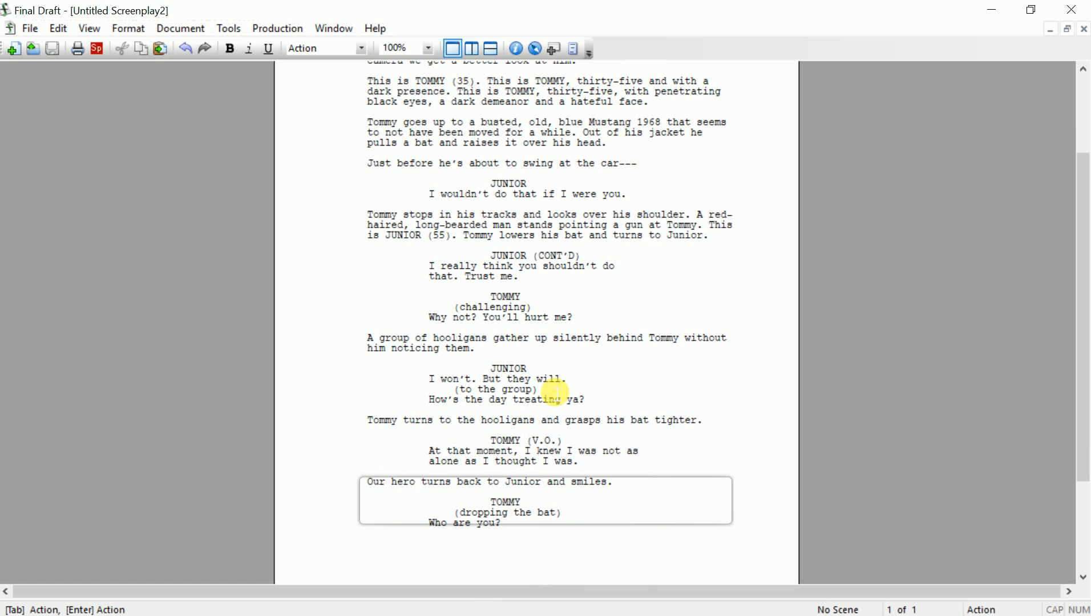
left_click(52, 49)
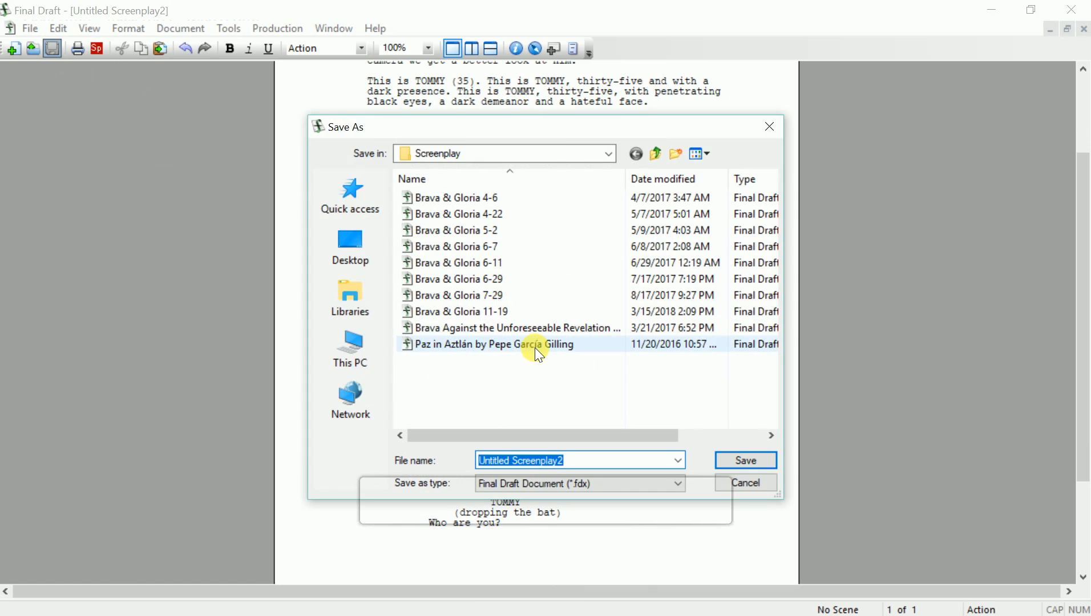
left_click(745, 489)
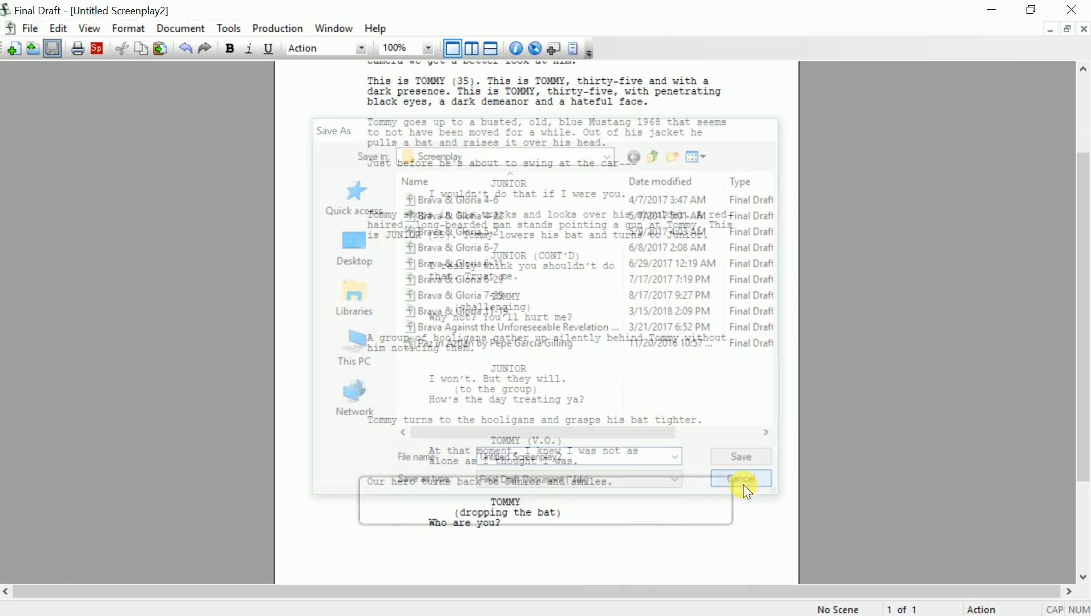